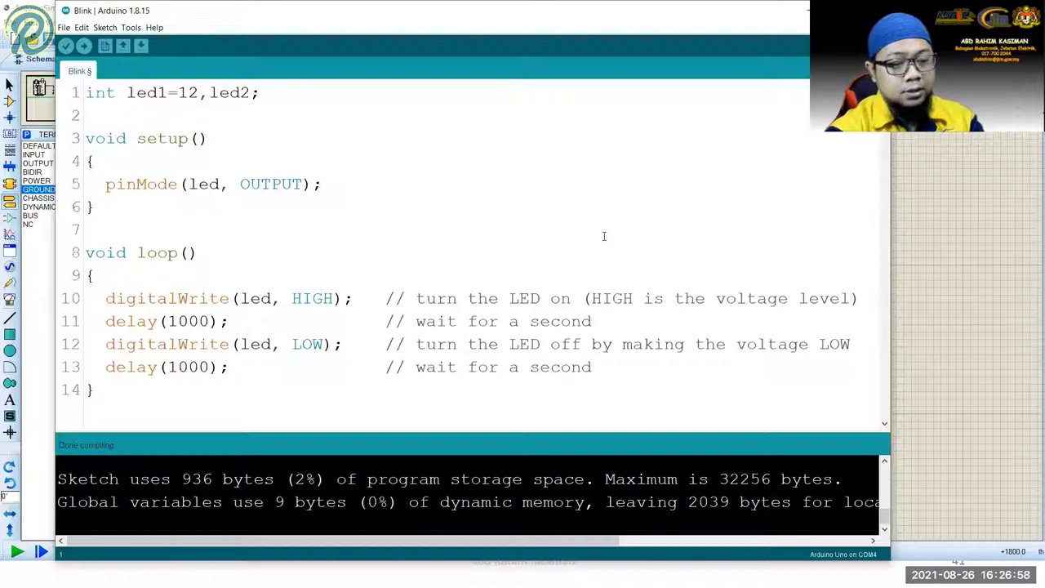
- Complete the int declaration on line 1 with led2=11, led3=10 and led4=9
text(=11)
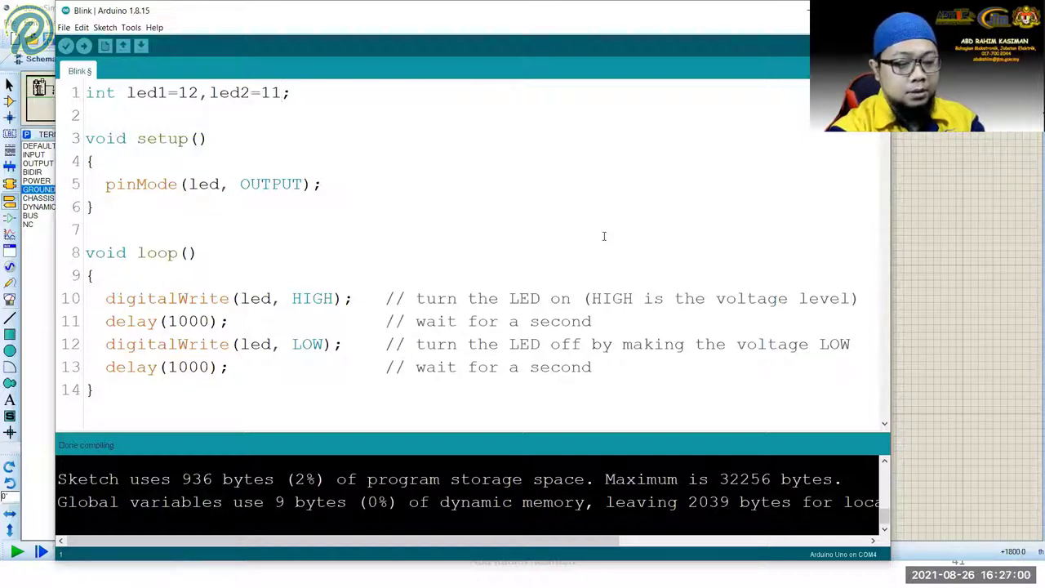
text(,led3)
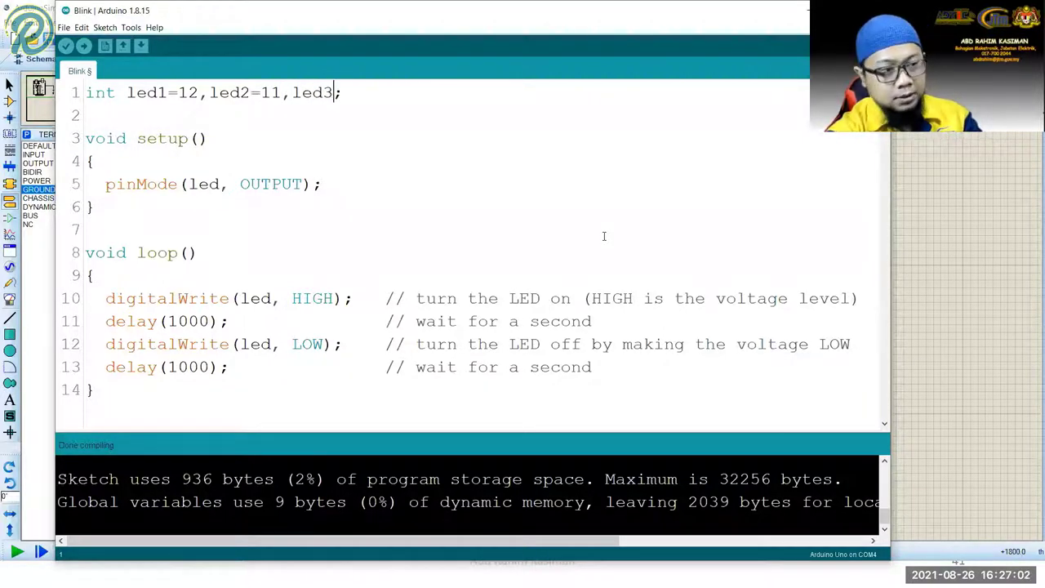
text(=)
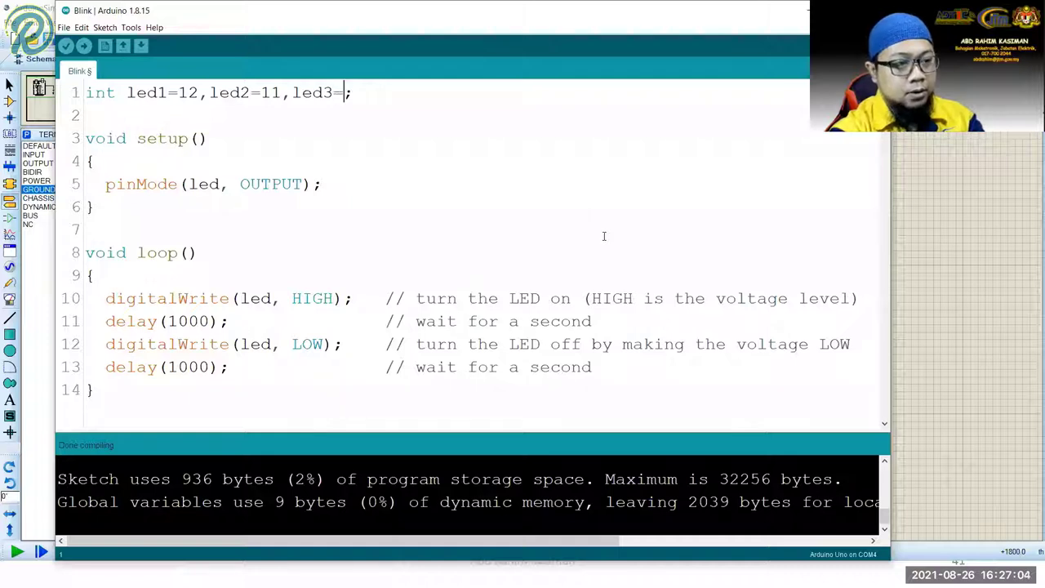
text(10)
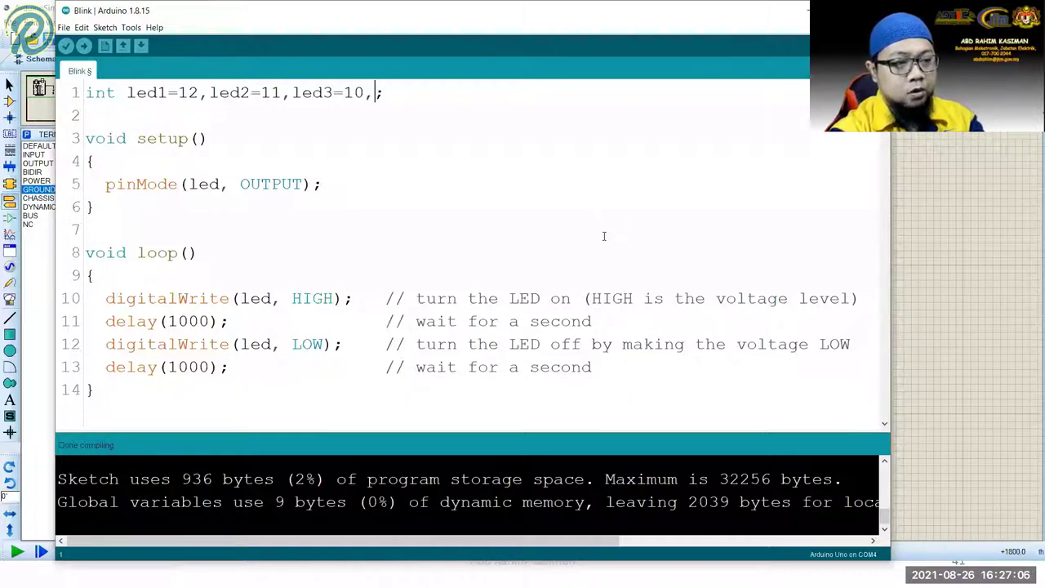
text(,led4=)
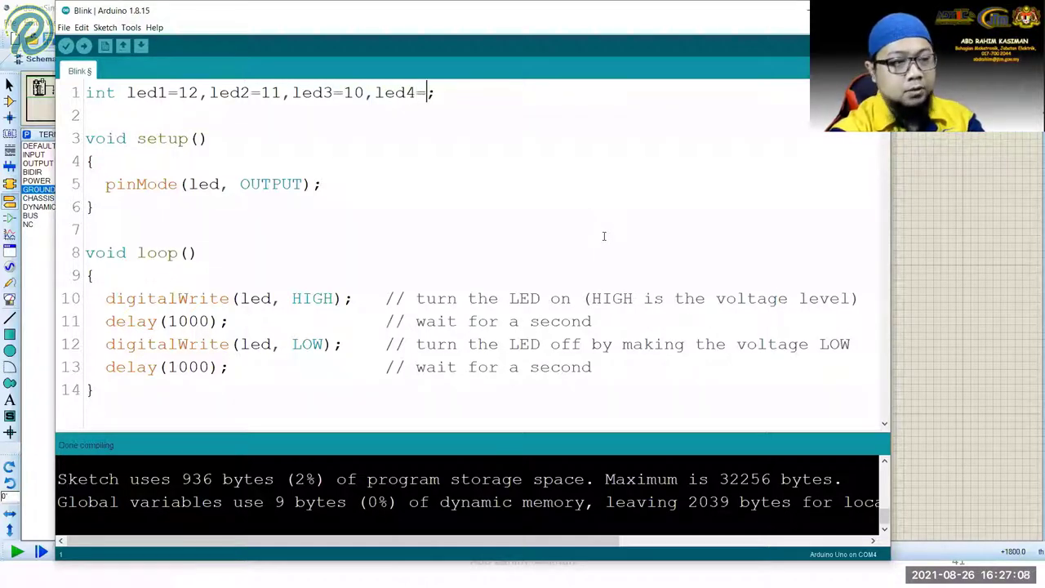
text(9)
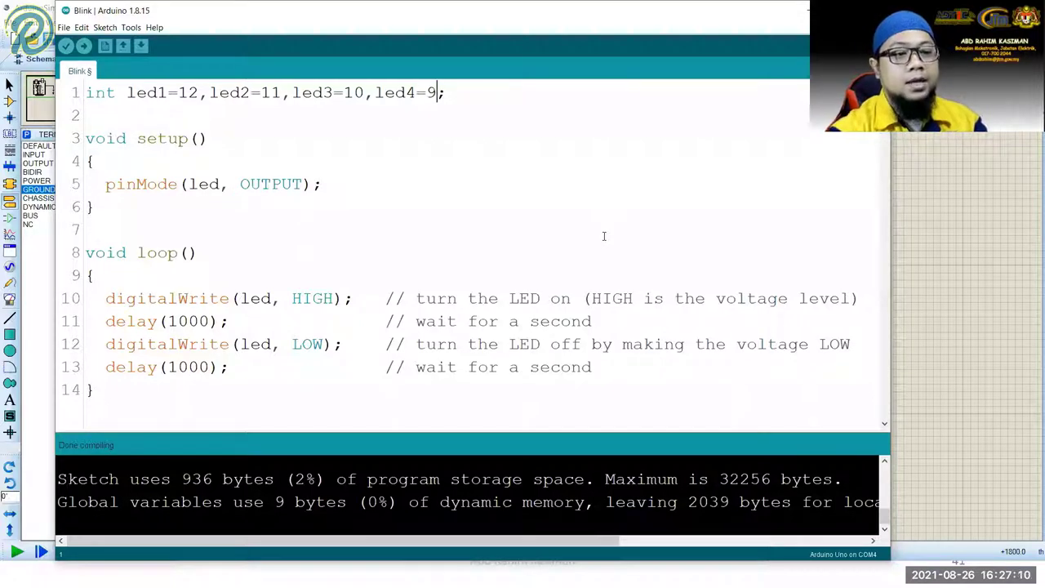
key(shift+End)
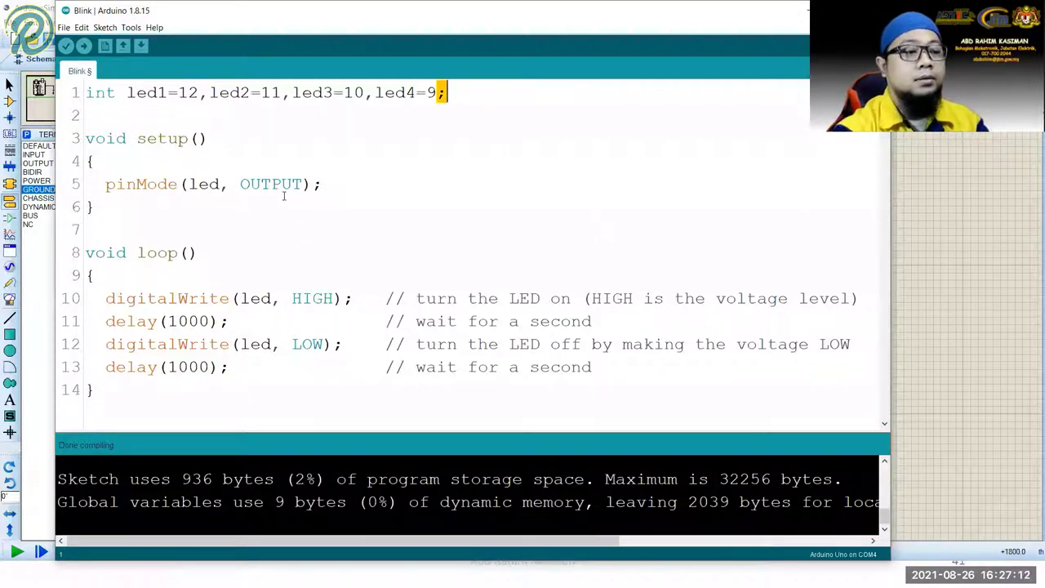
- Duplicate the pinMode(led, OUTPUT); statement three times on new lines below the original in setup()
click(230, 141)
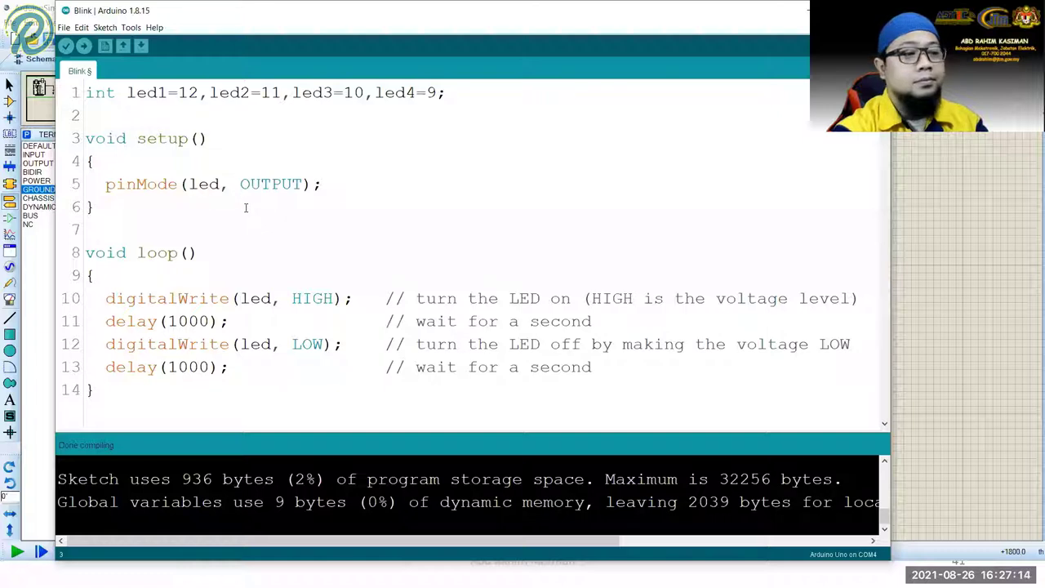
click(113, 168)
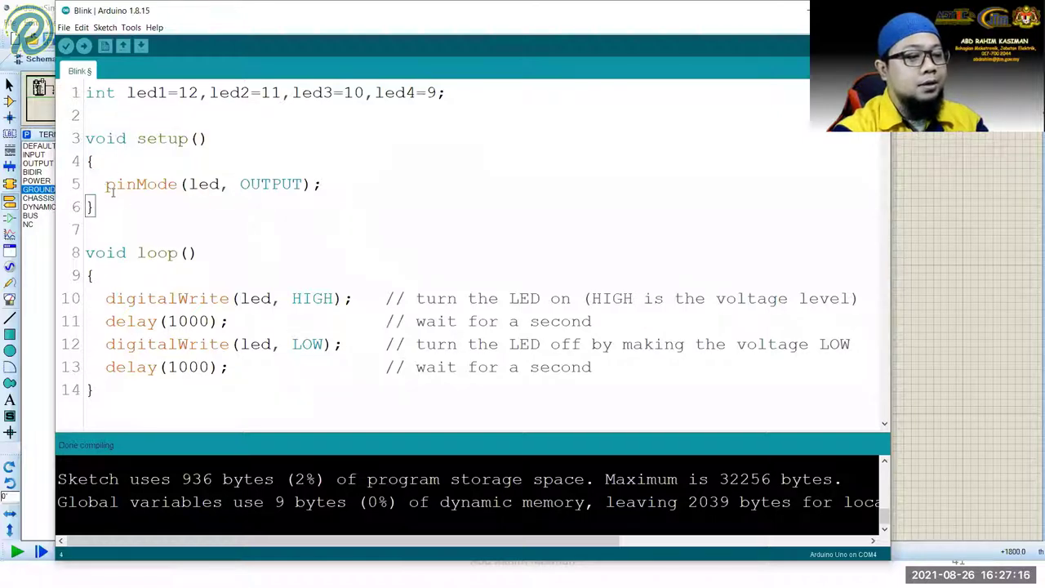
drag(109, 187, 325, 184)
key(ctrl+c)
click(331, 182)
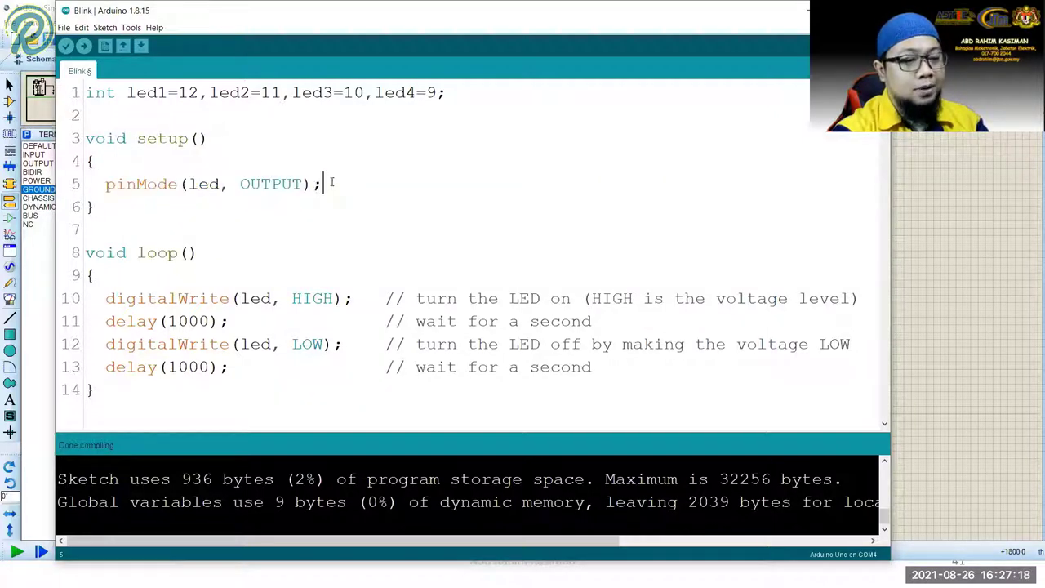
key(Return)
key(ctrl+v)
key(Return)
key(ctrl+v)
key(Return)
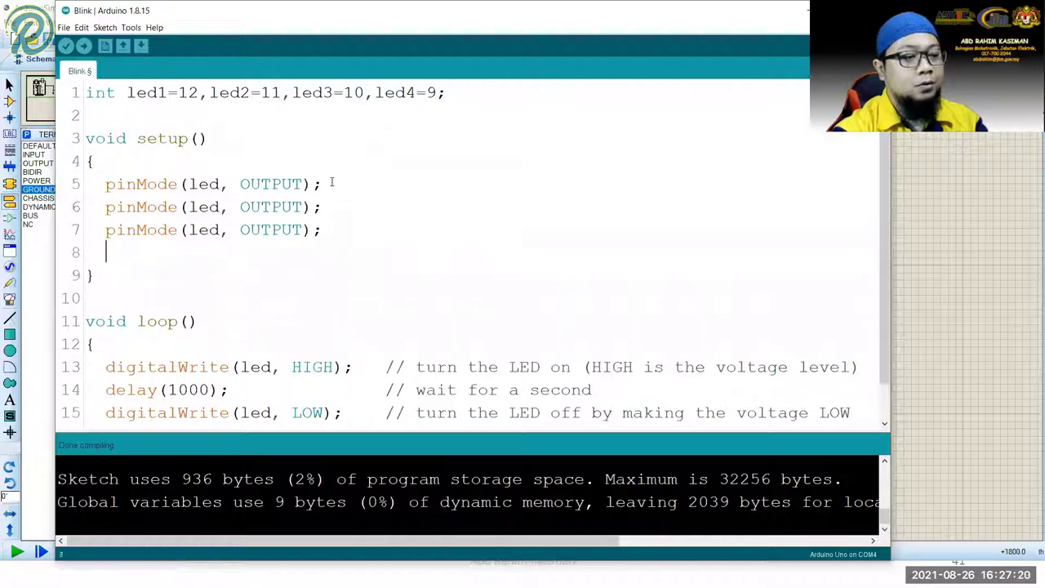
key(ctrl+v)
- Rename the pin arguments of the four pinMode statements to led1, led2, led3 and led4 in order
key(Up)
key(Up)
key(Up)
key(Left)
key(Left)
key(Left)
key(Left)
key(Left)
key(Left)
key(Left)
key(Left)
key(Left)
key(Left)
key(Left)
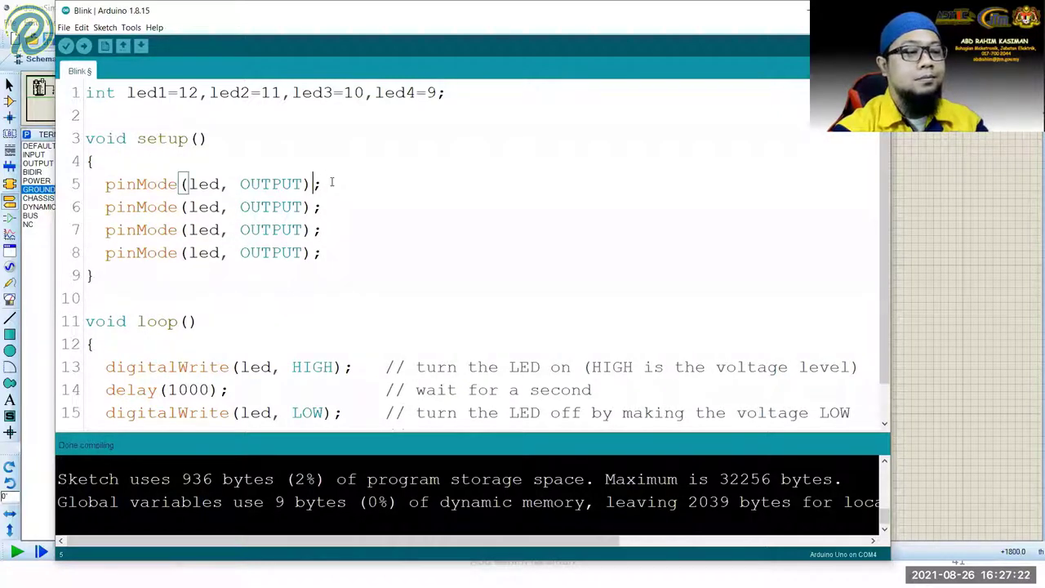
key(Right)
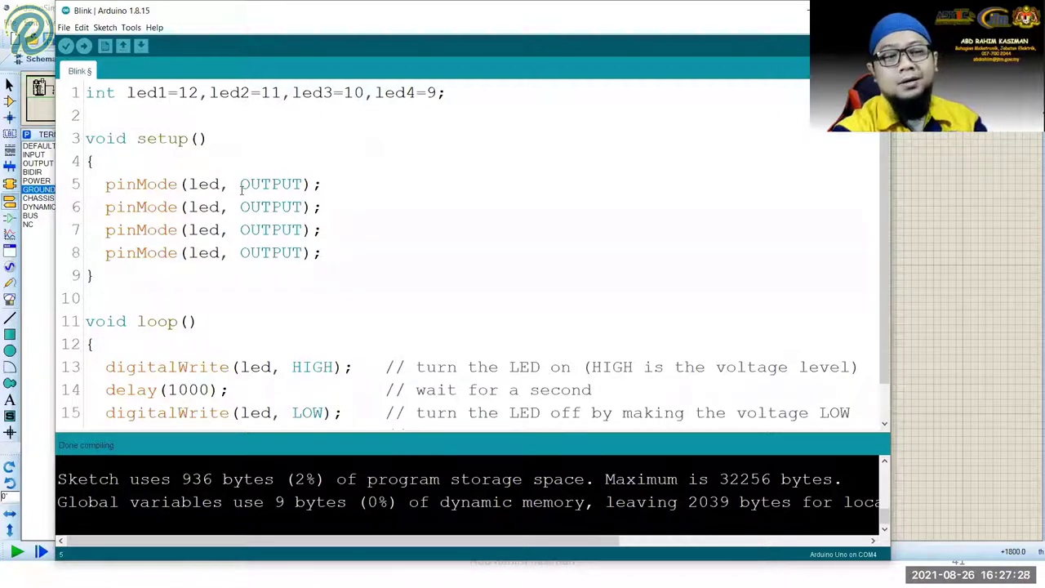
text(1)
key(Down)
key(Left)
text(2)
key(Down)
key(Left)
text(3)
key(Down)
key(Left)
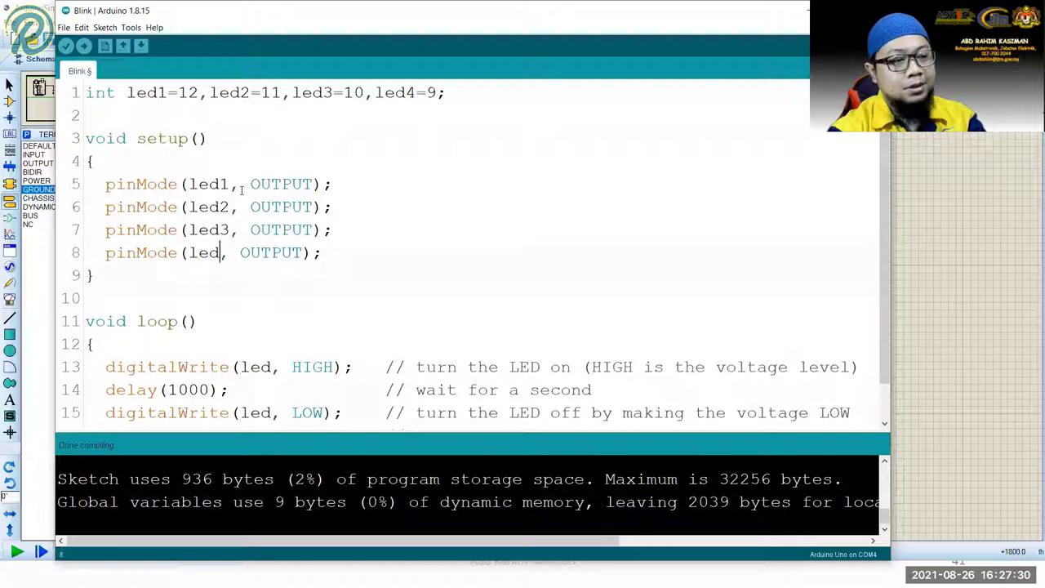
text(4)
key(Down)
key(Down)
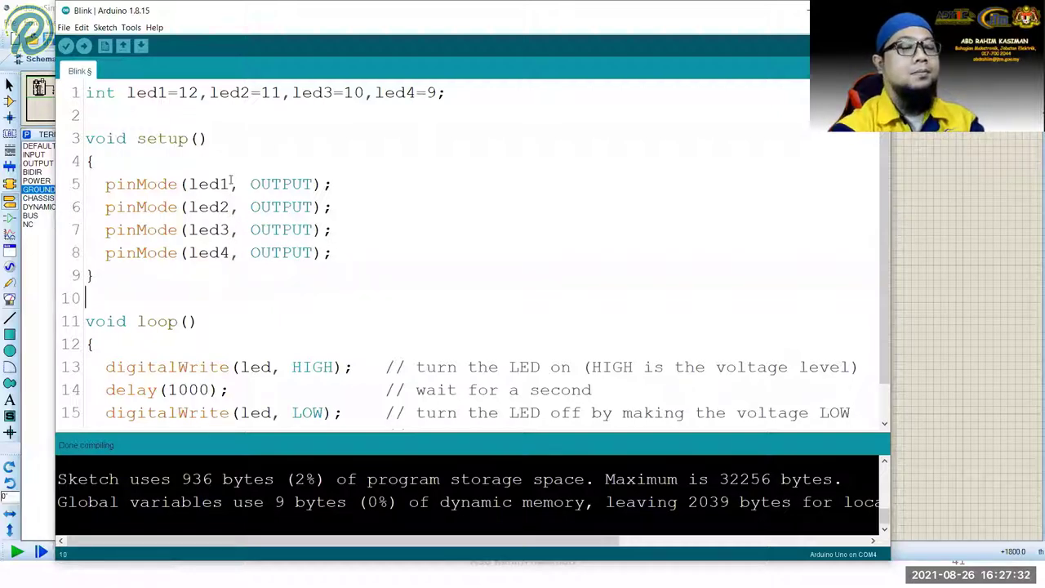
- Delete all the statements inside loop() and pull the first pinMode statement up onto setup()'s opening brace line
scroll(249, 240, down, 1)
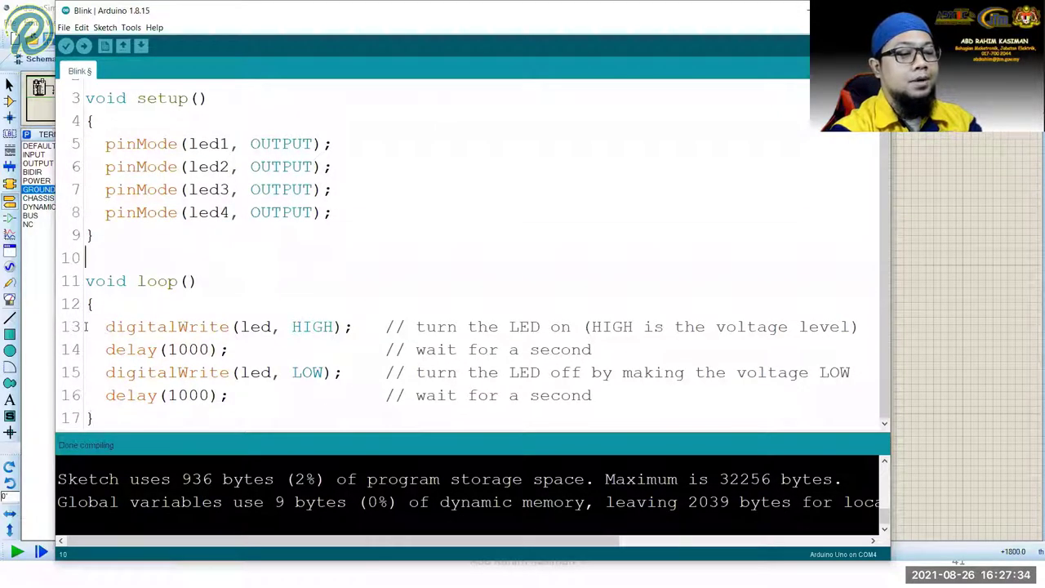
drag(103, 327, 594, 395)
key(Delete)
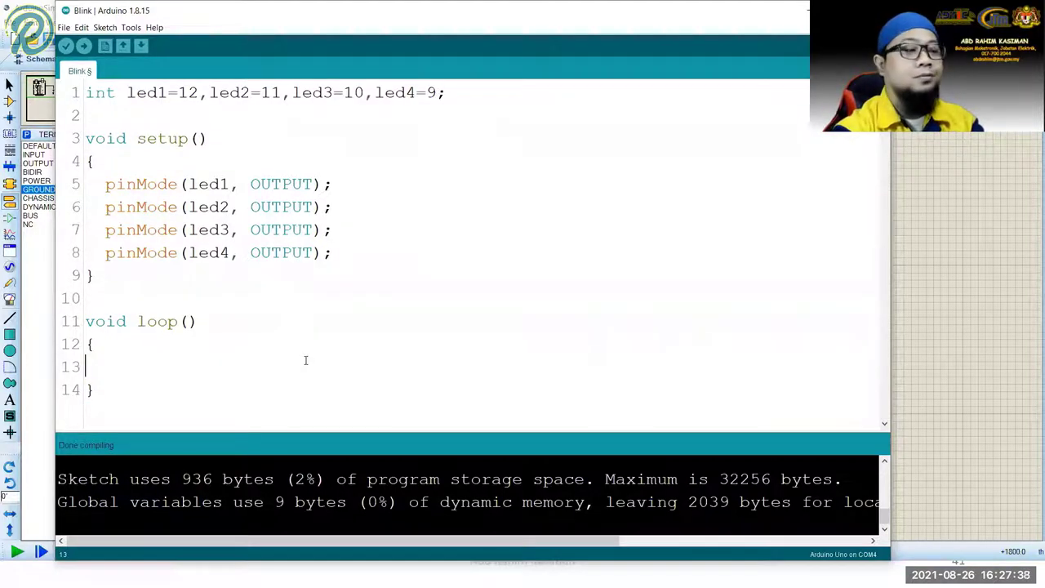
click(193, 162)
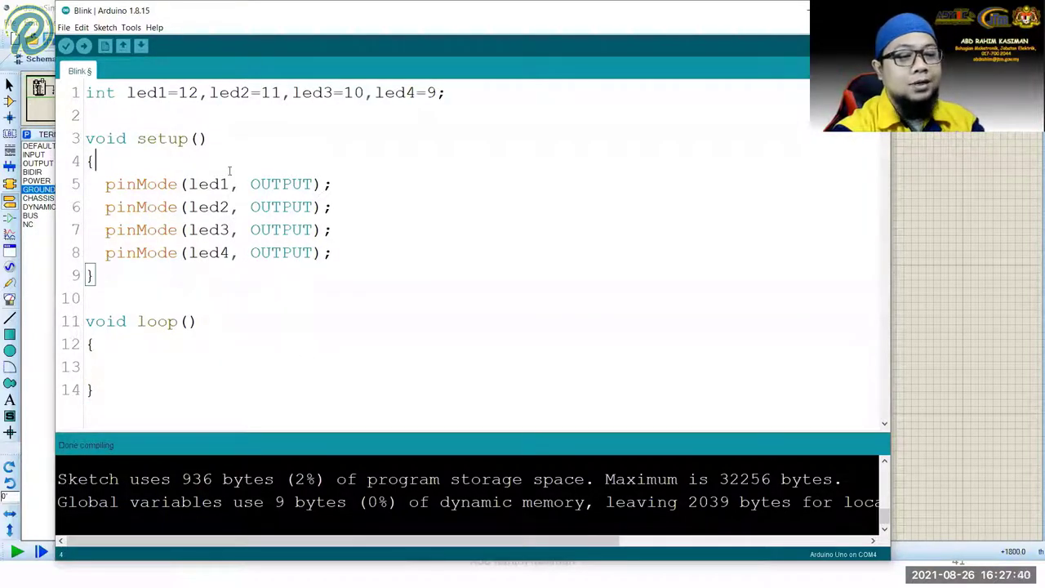
key(Delete)
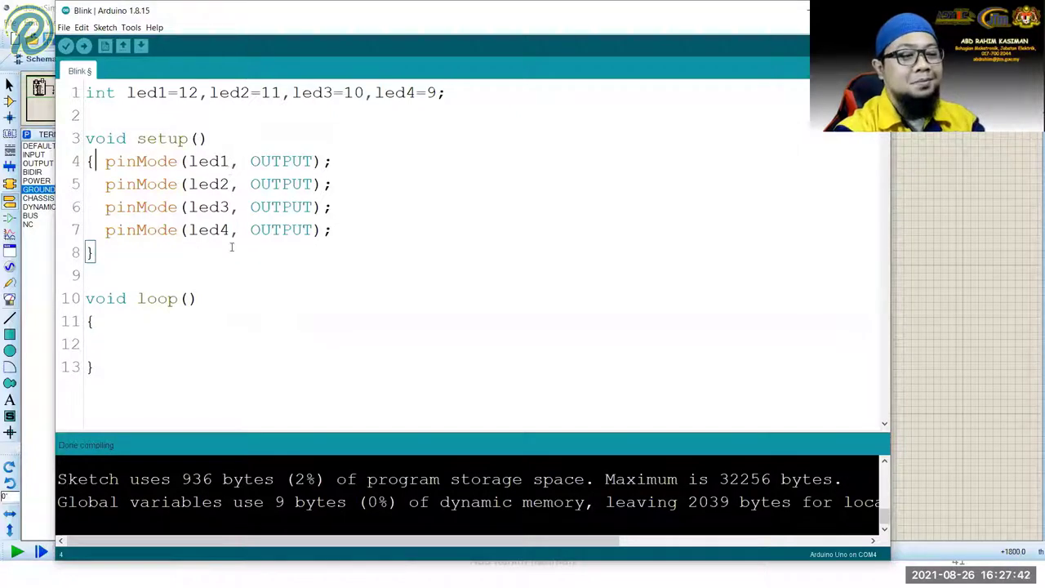
- Write digitalWrite(12,HIGH); after the opening brace of loop()
click(158, 322)
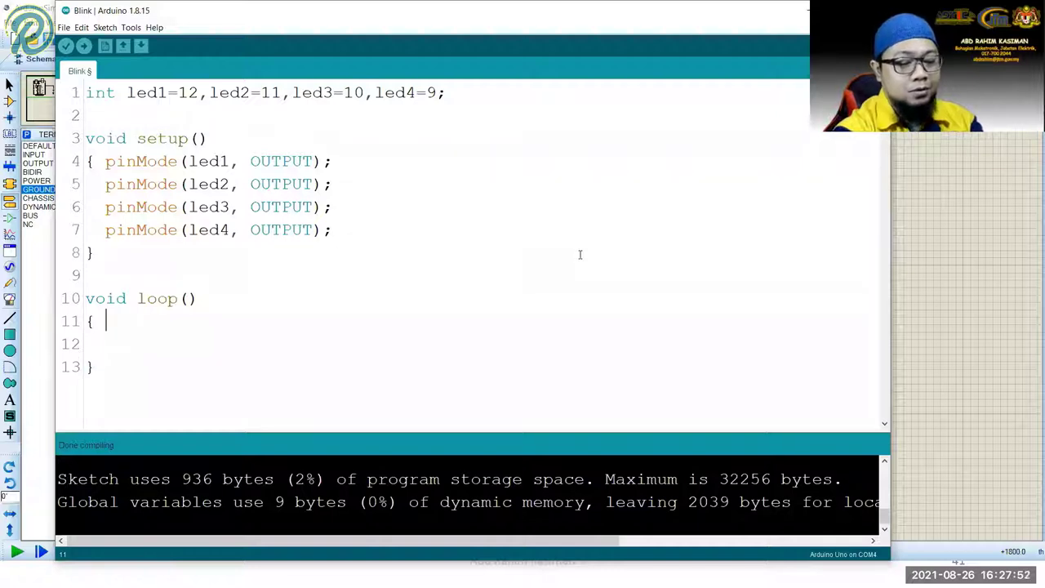
text(digitalWrt)
key(BackSpace)
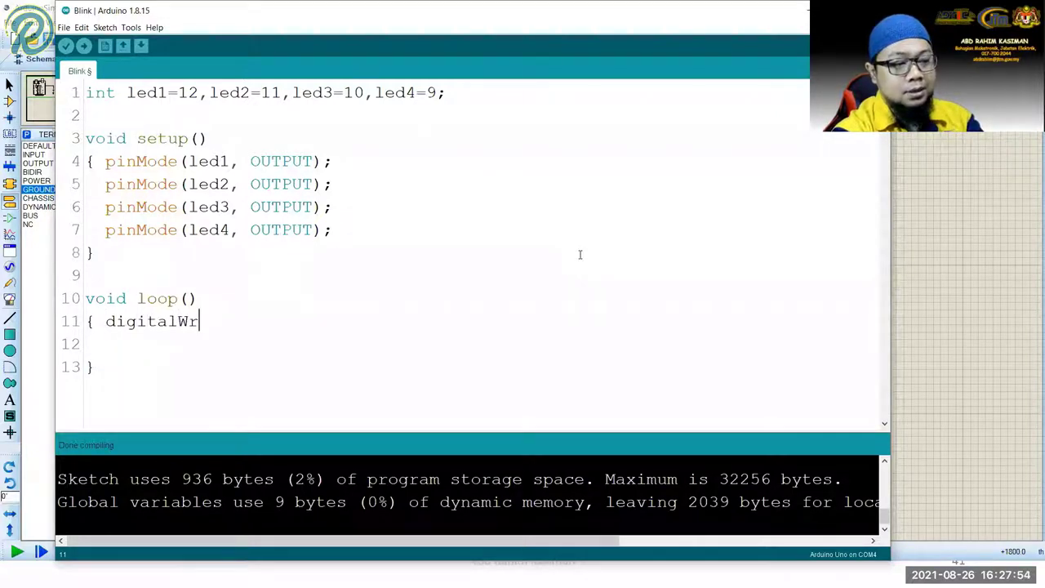
text(ite)
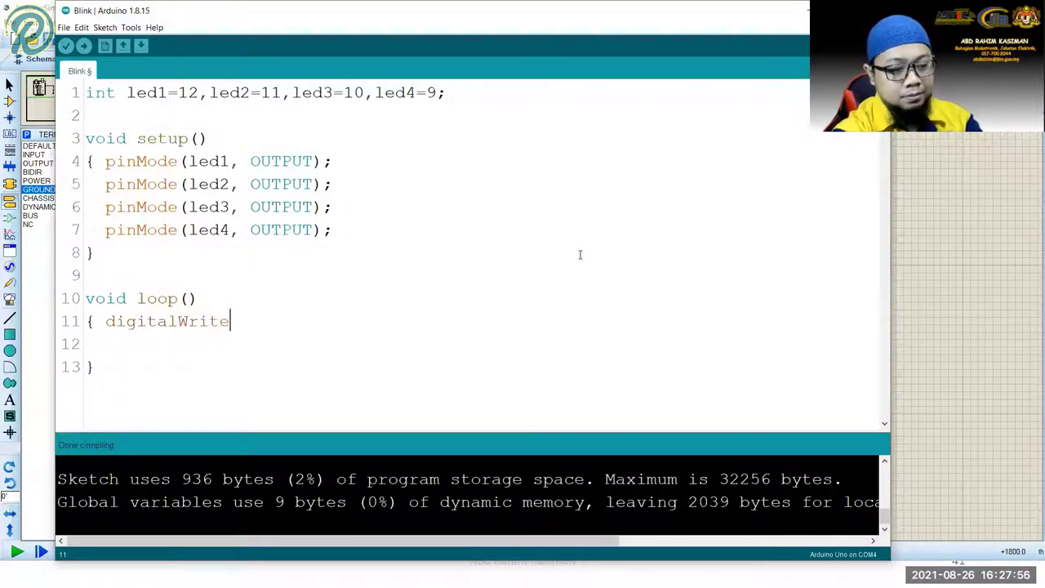
text((12)
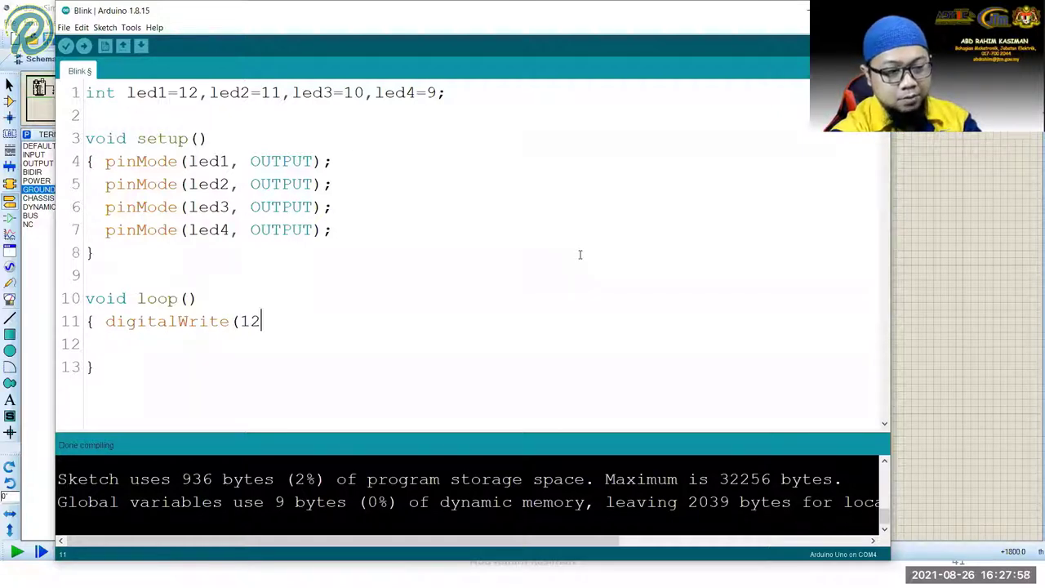
text(,HIGH);)
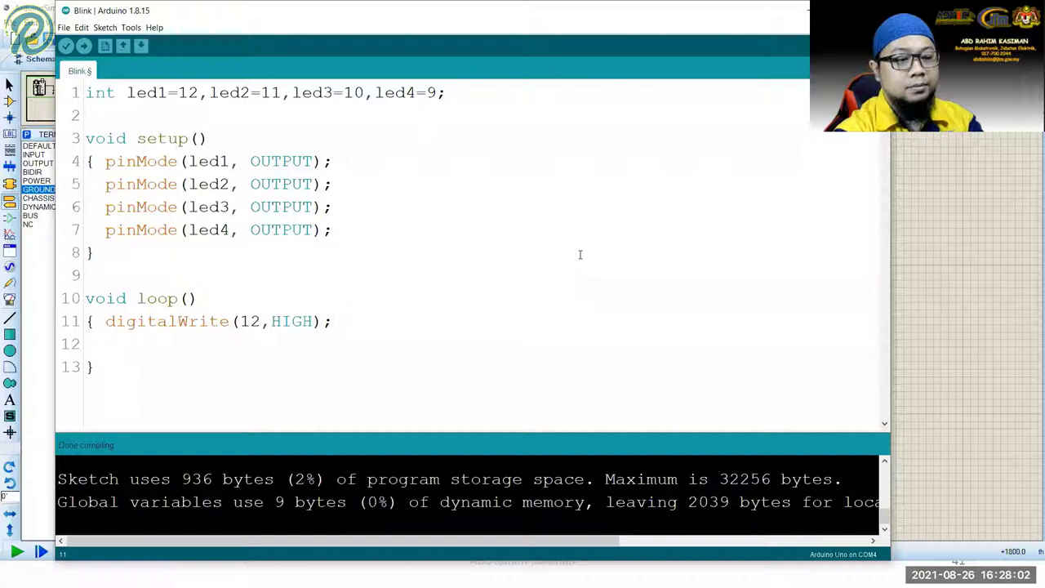
- Add the statement delay(masa); on a new line below the digitalWrite statement
key(Return)
text(delay()
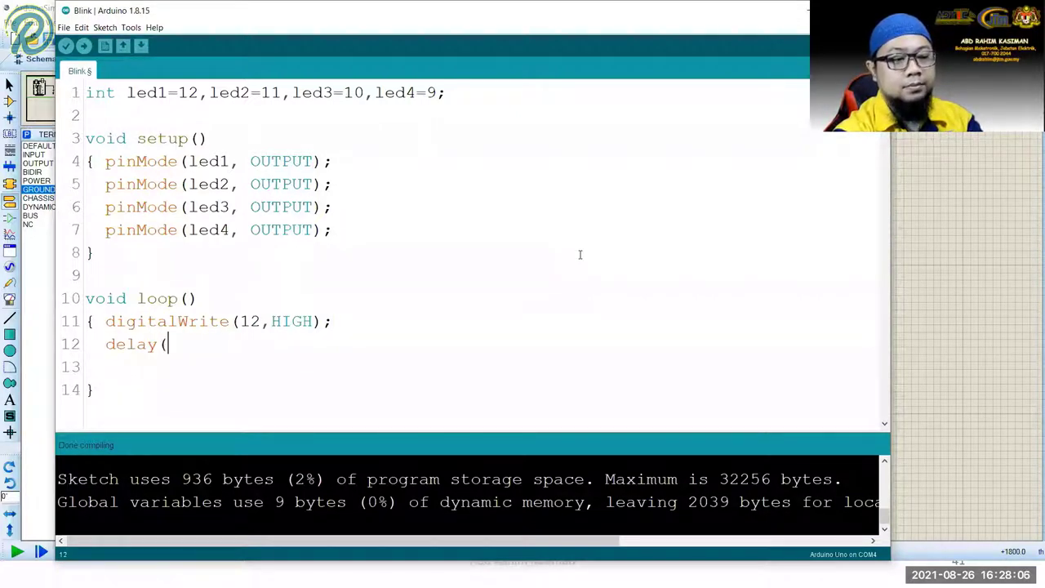
text();)
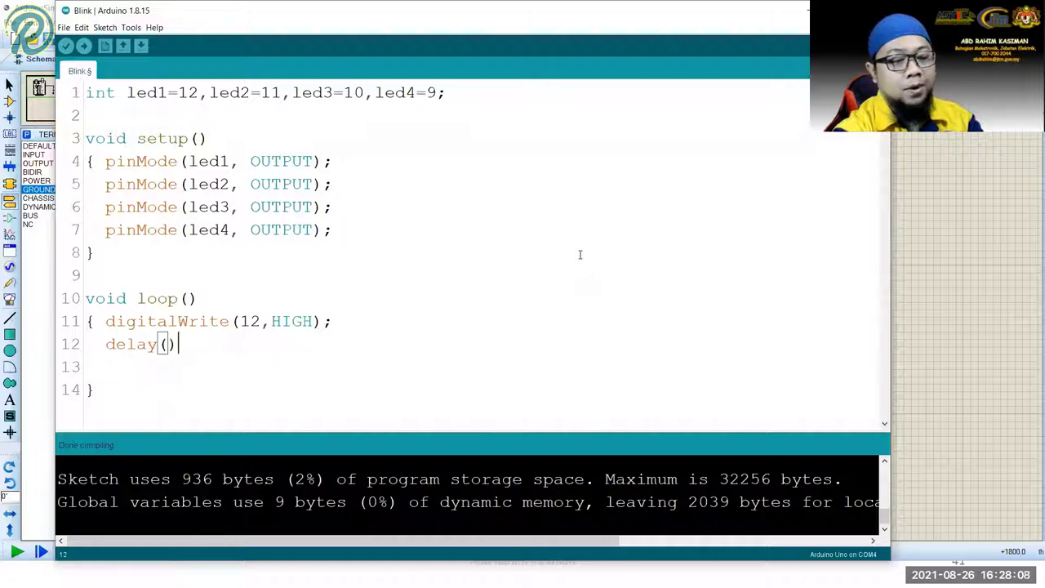
key(Left)
key(Left)
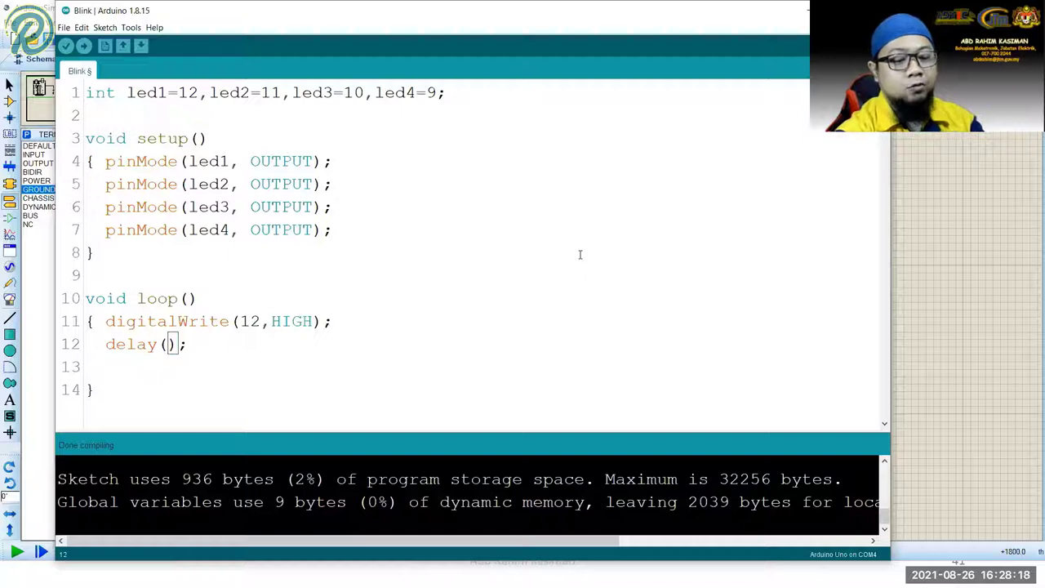
text(masa)
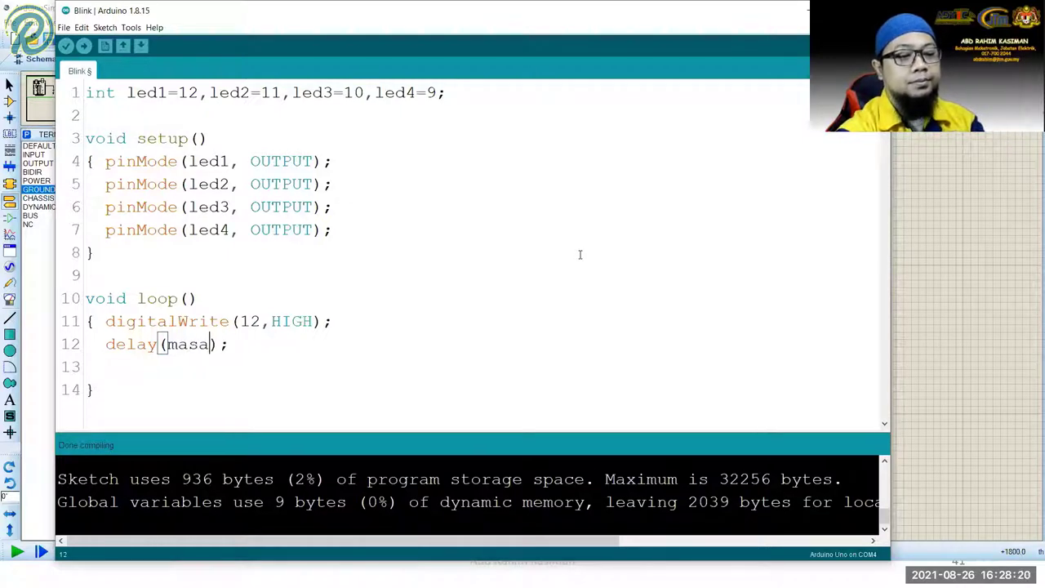
- Declare the delay variable with int masa=300; on a line of its own below the LED declaration
click(462, 108)
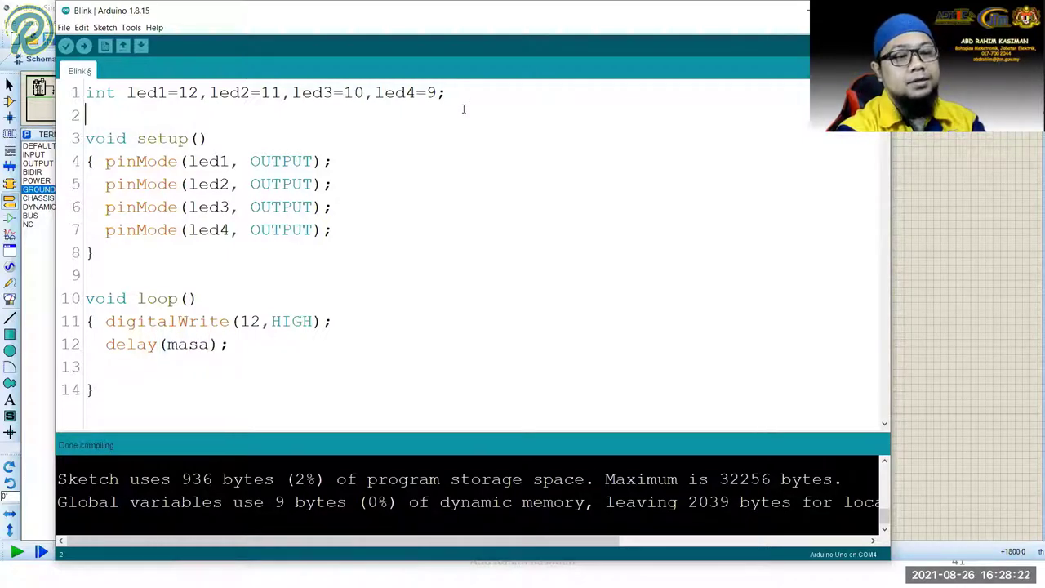
key(Return)
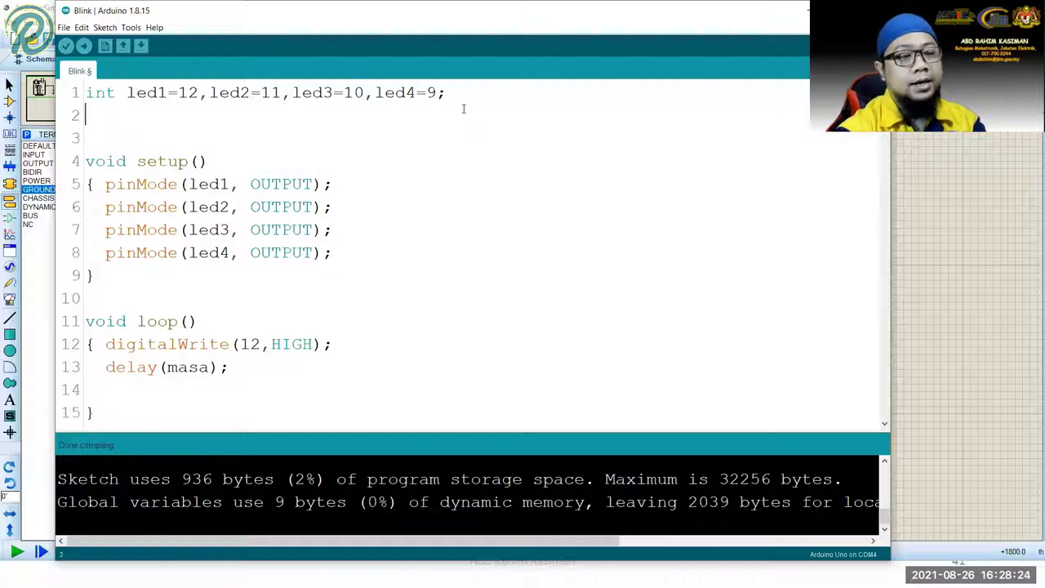
text(int masa=)
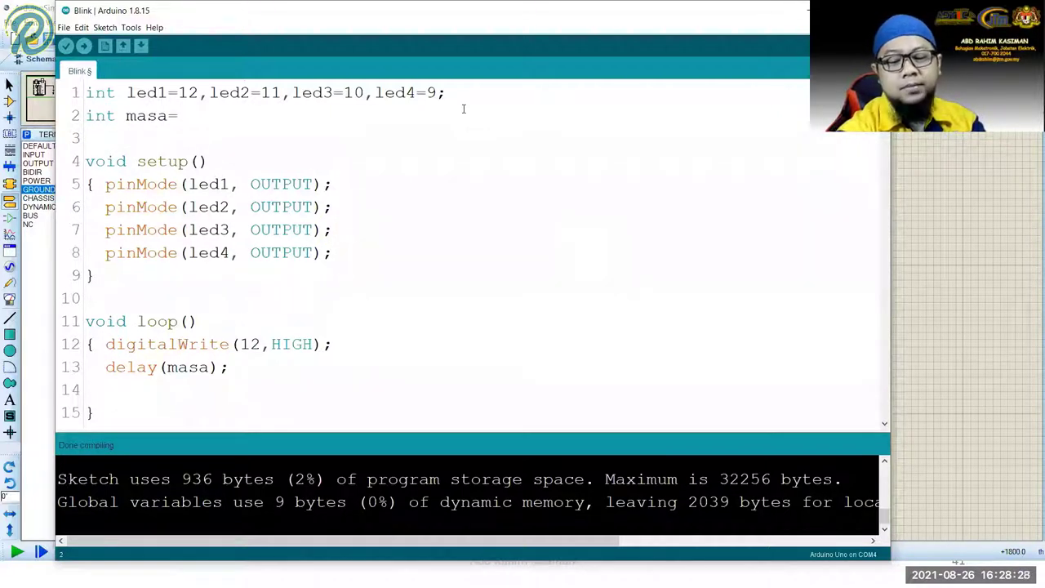
text(300;)
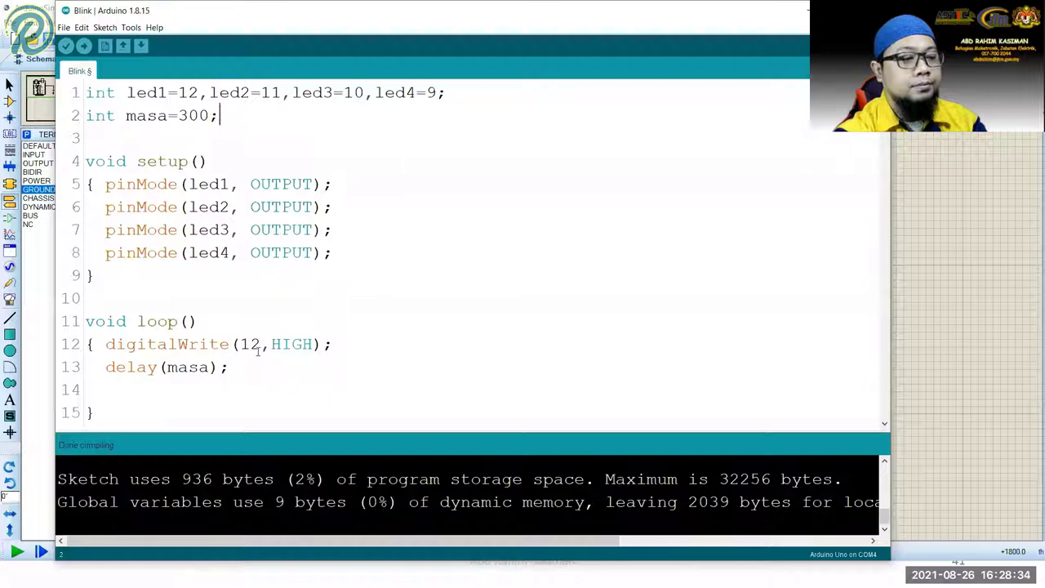
- Add an empty line after delay(masa); and replace the pin number in the digitalWrite statement with led1
click(248, 368)
key(Return)
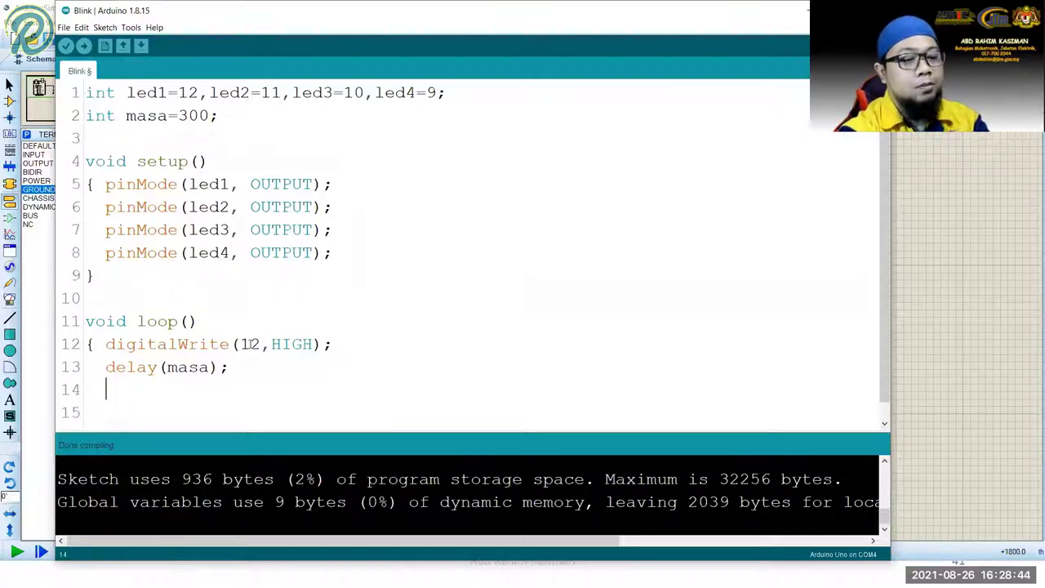
double_click(249, 344)
text(led1)
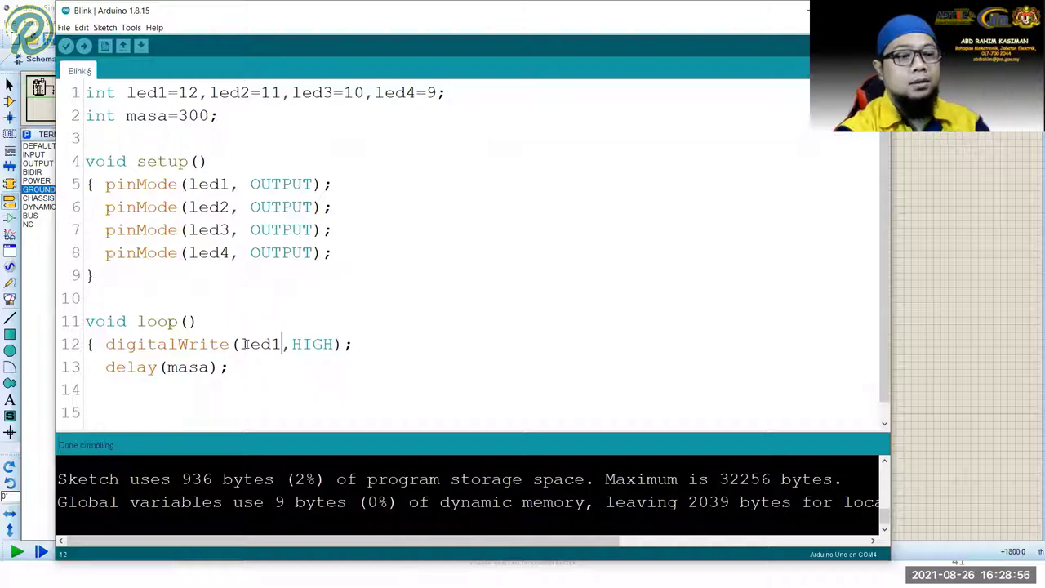
key(Down)
key(Down)
key(Up)
key(Up)
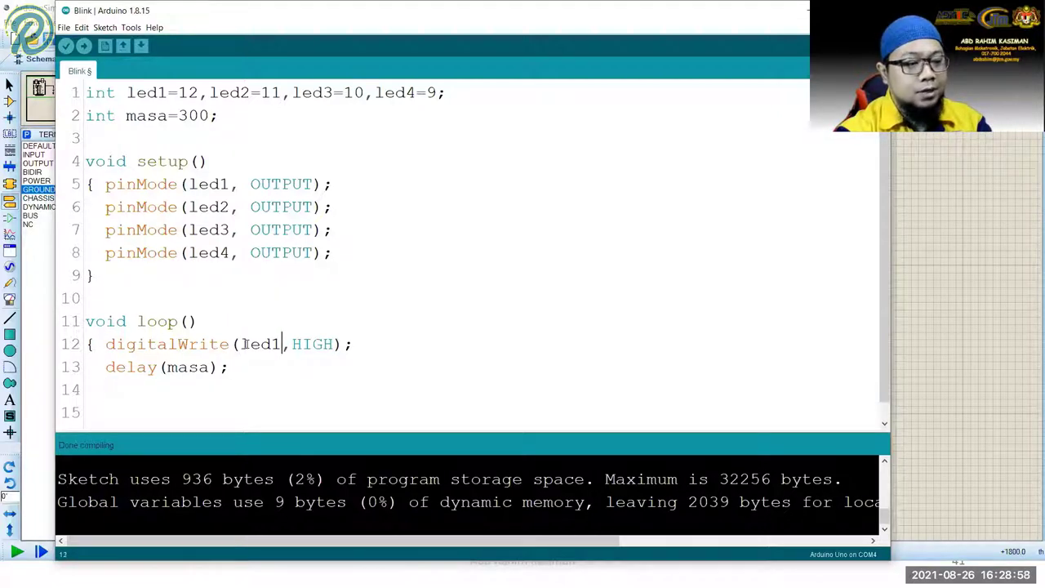
- Copy the digitalWrite(led1,HIGH); statement and paste it twice on separate lines below delay(masa); in loop()
key(Home)
key(Right)
key(Right)
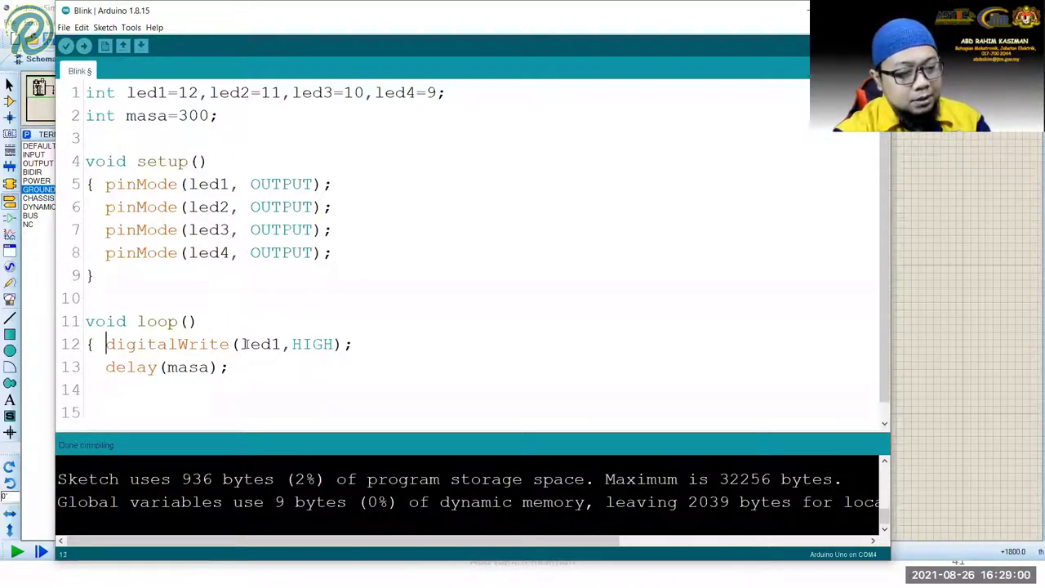
key(shift+End)
key(ctrl+c)
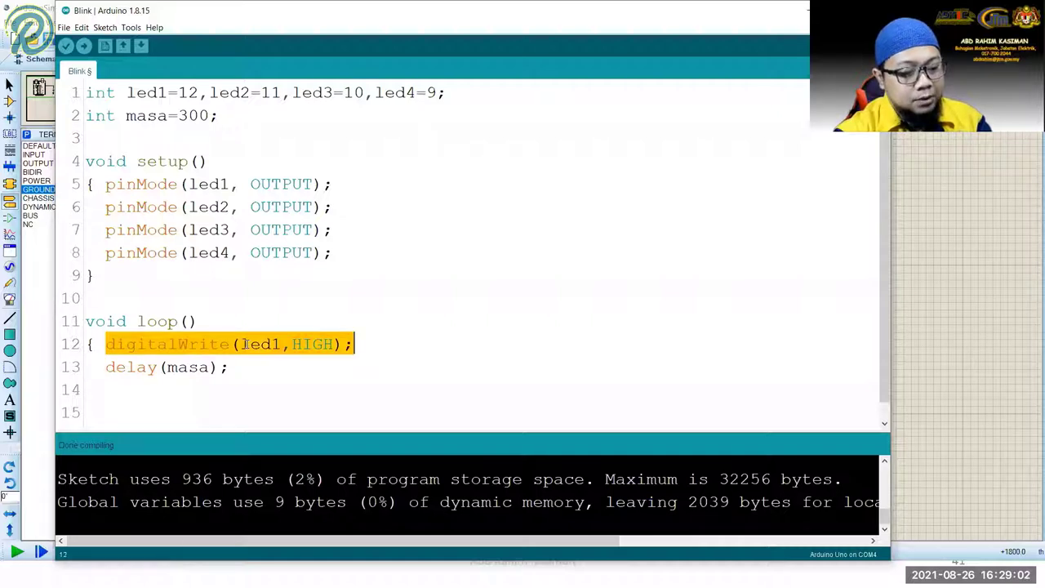
click(281, 367)
scroll(279, 368, down, 1)
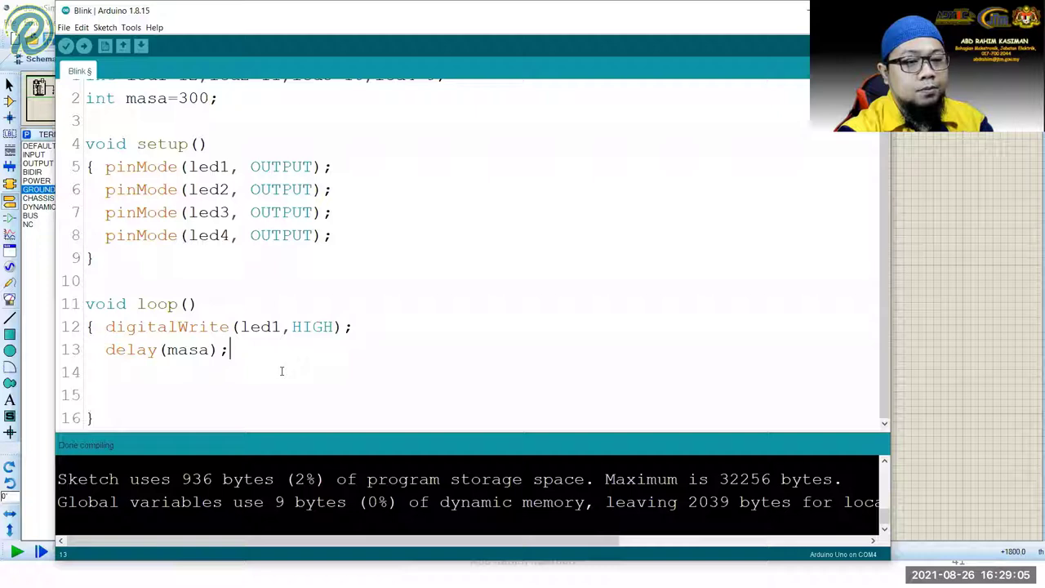
click(115, 367)
key(ctrl+v)
key(Return)
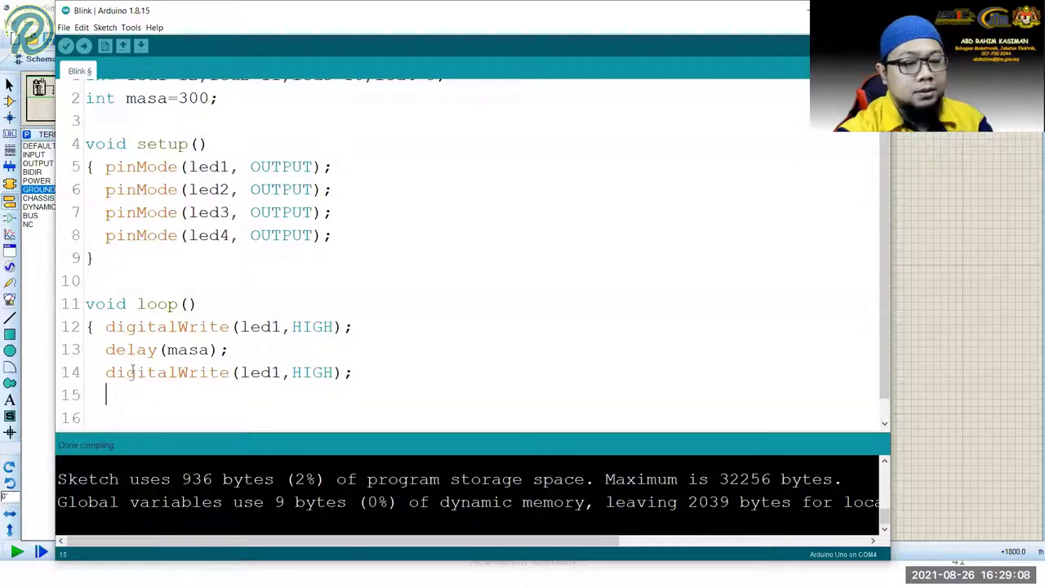
key(ctrl+v)
scroll(164, 359, down, 1)
- Change the first pasted digitalWrite statement to use led2 and set the second one's state to LOW
click(283, 349)
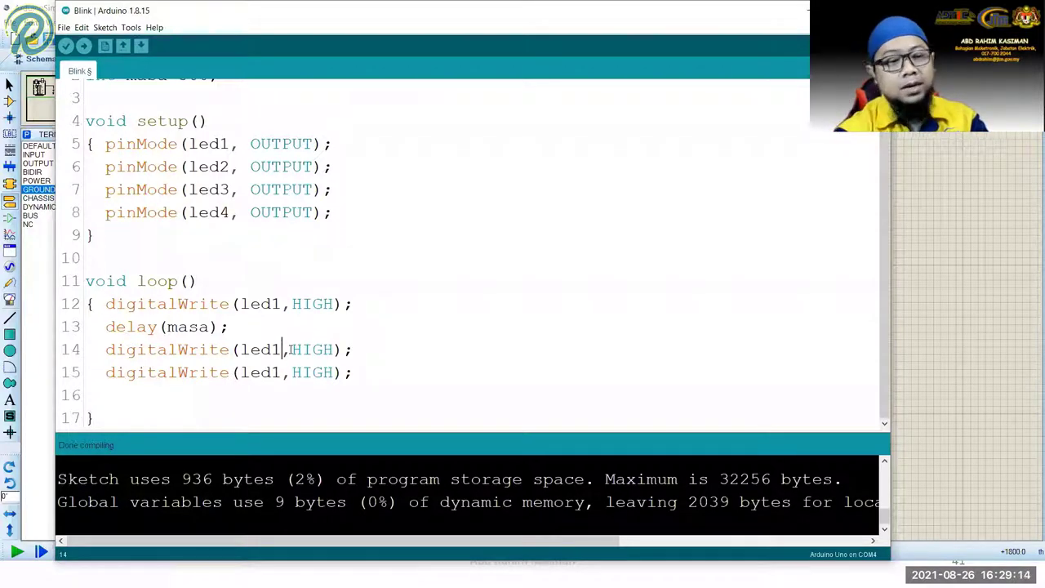
key(BackSpace)
text(2)
key(Down)
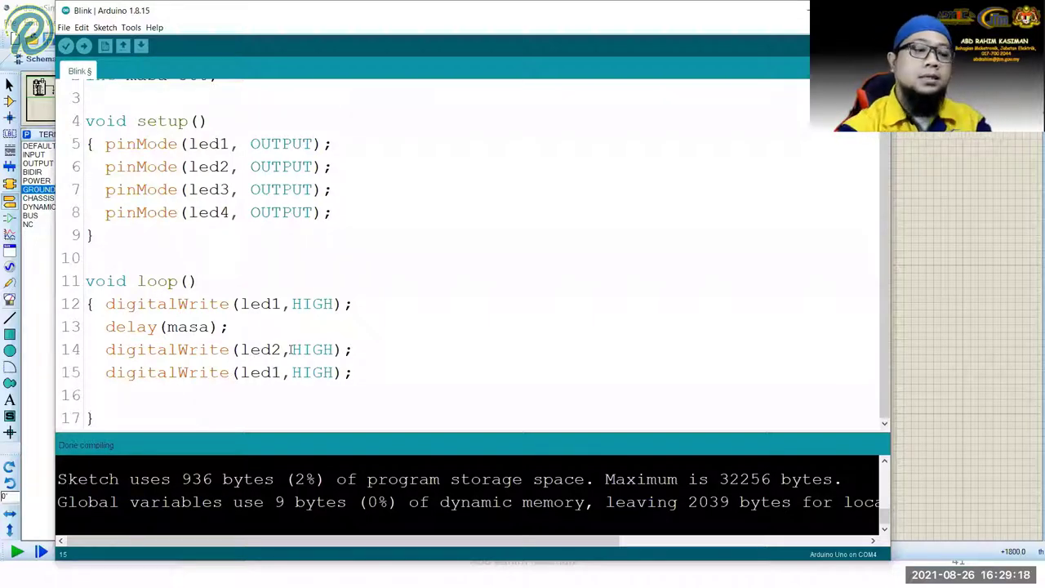
key(shift+Right)
key(shift+Right)
key(shift+Right)
key(shift+Right)
text(LOW)
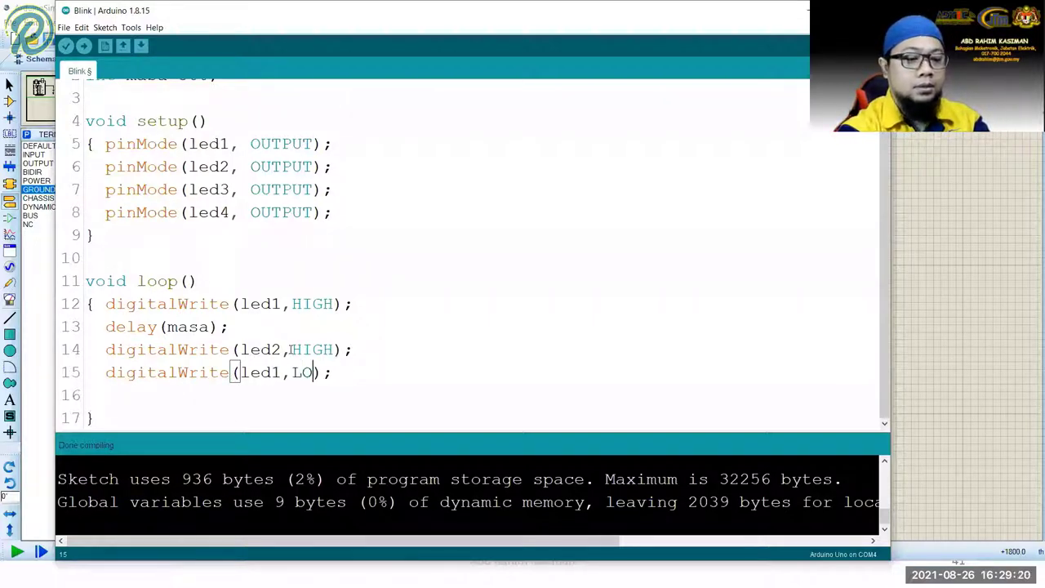
key(Up)
key(Up)
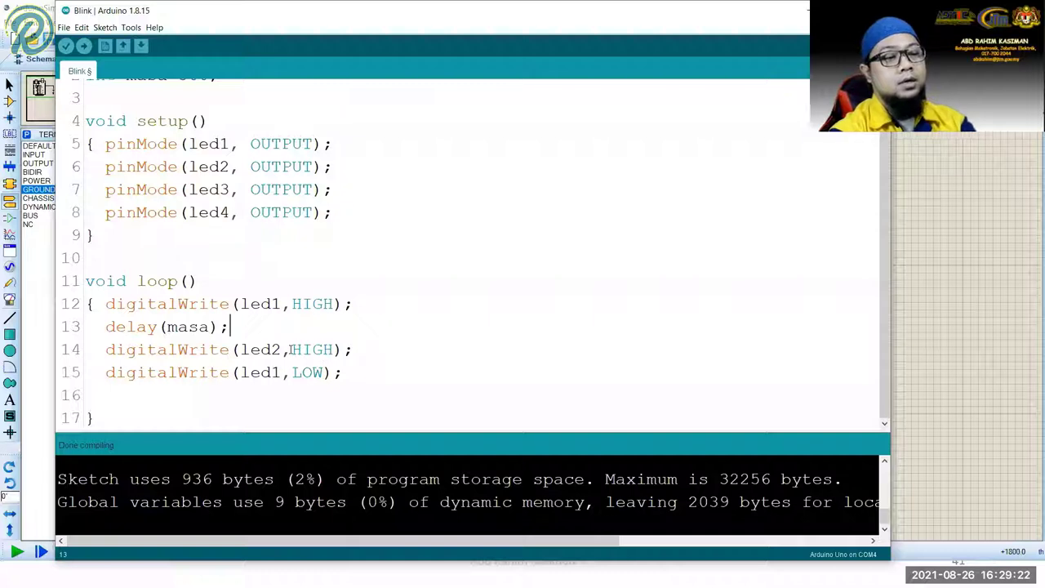
- Add delay(masa); below the led1 LOW statement and insert four empty lines after the closing brace of loop()
click(299, 390)
key(Tab)
text(delay)
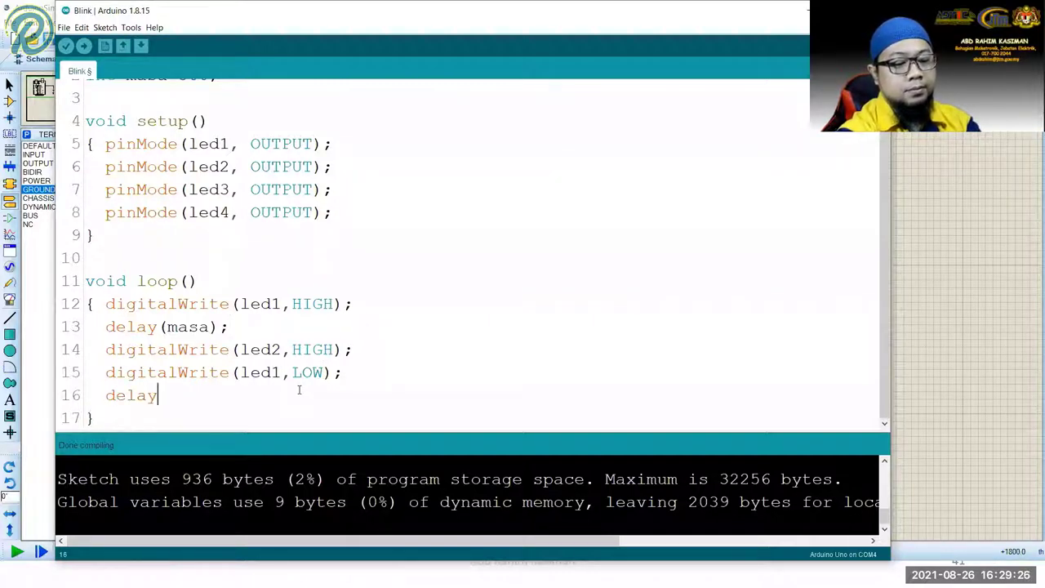
text((masa);)
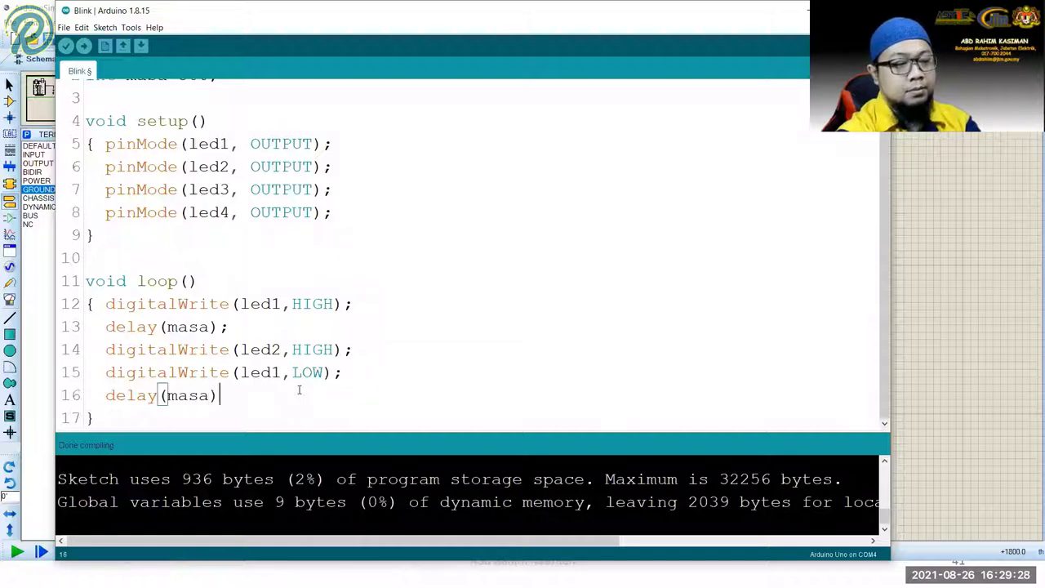
key(Down)
key(Return)
key(Return)
key(Return)
key(Return)
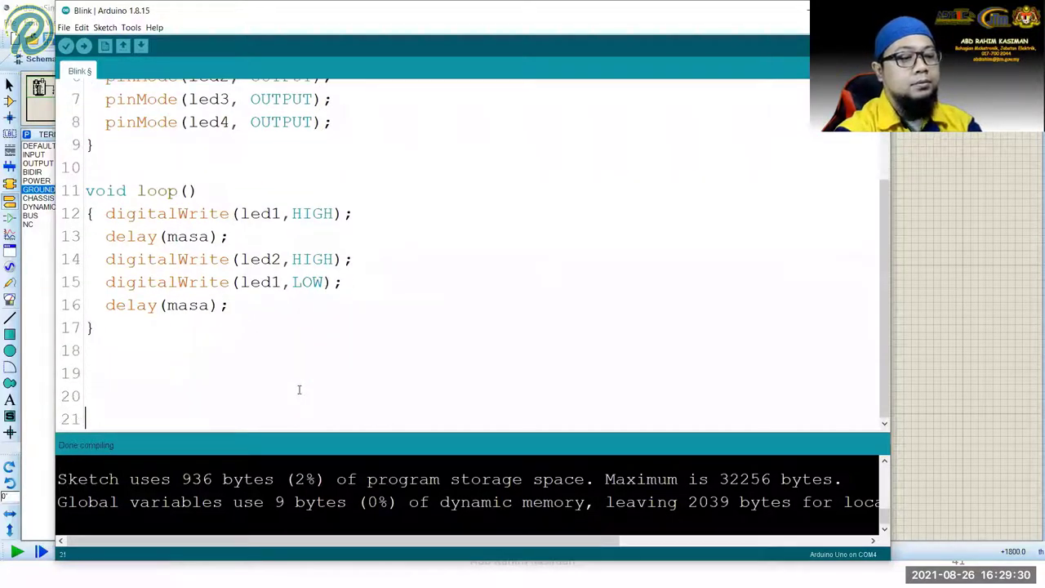
- Copy the led2 HIGH, led1 LOW and delay(masa) lines and paste the block twice before the closing brace of loop()
drag(232, 306, 83, 258)
key(ctrl+c)
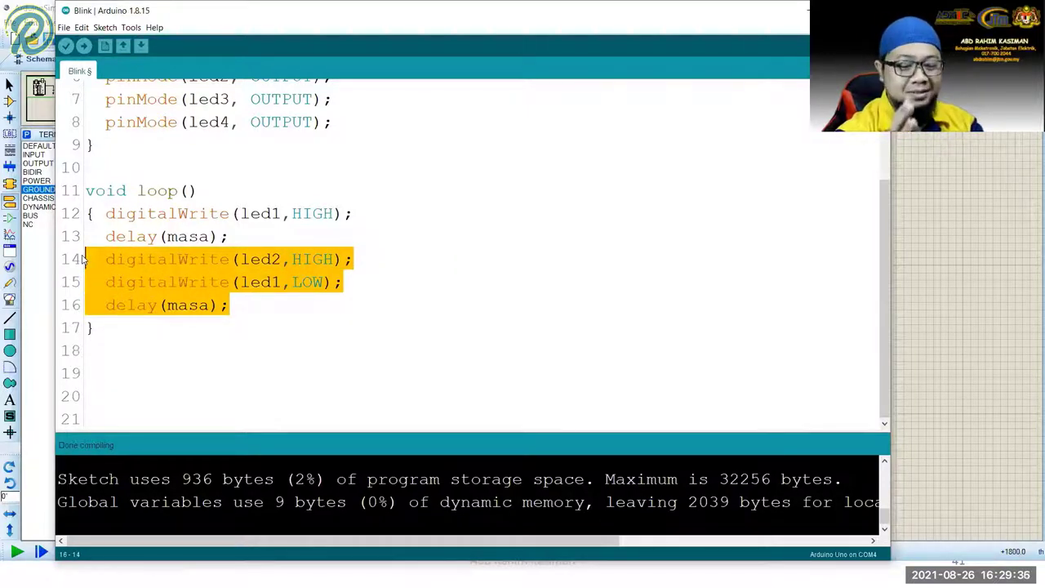
key(Down)
key(Down)
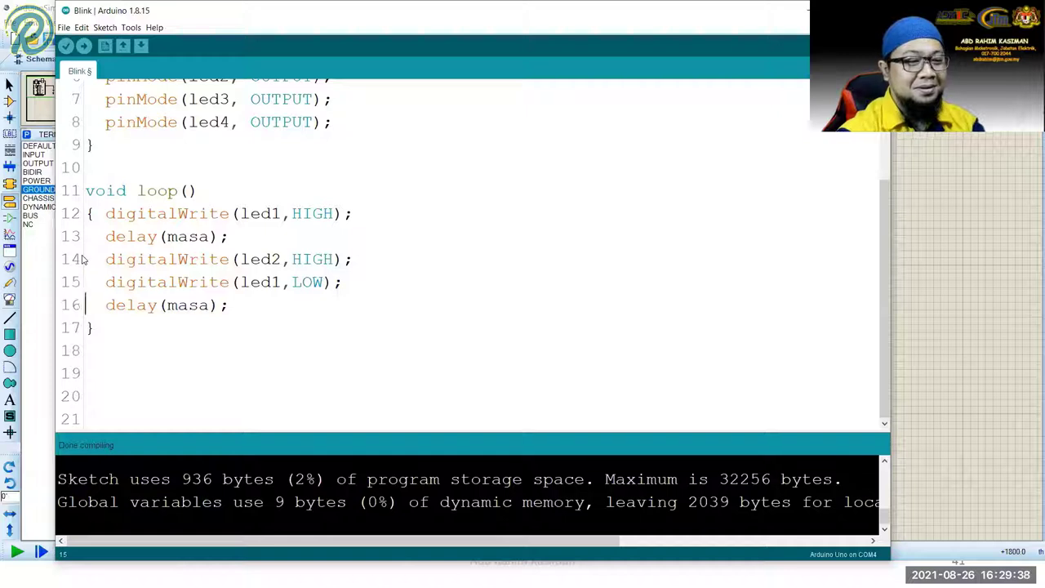
key(End)
key(Return)
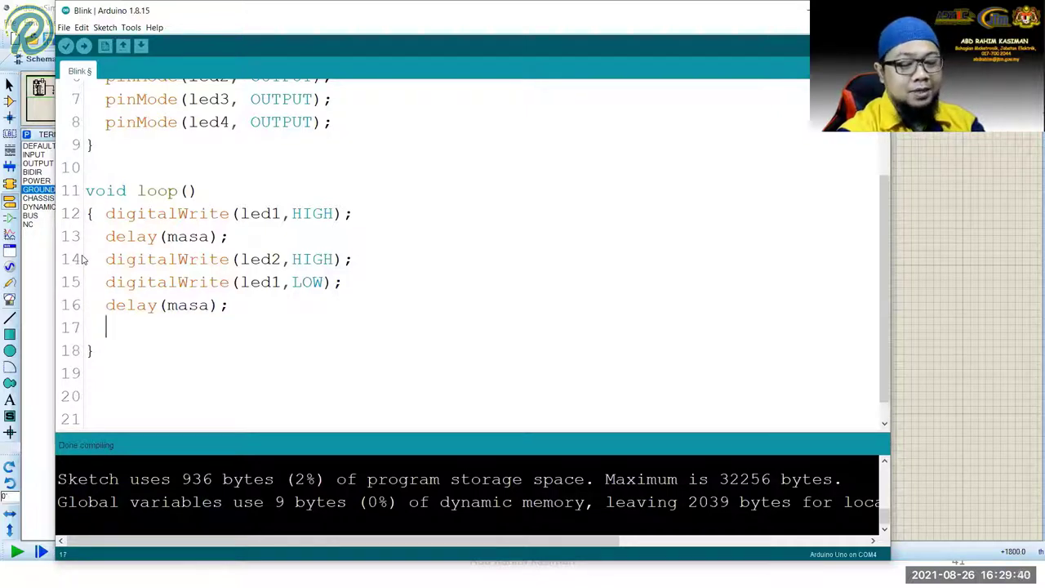
key(ctrl+v)
key(Return)
key(ctrl+v)
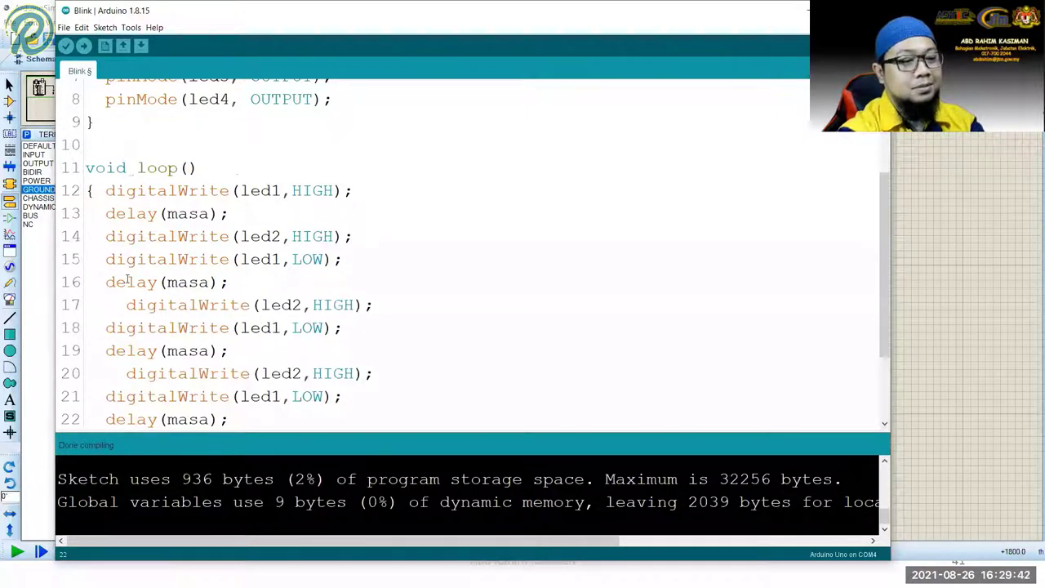
- Alternate the block indentation in loop(): indent the first and third three-line blocks one level further and outdent the second block's first line
scroll(114, 277, down, 2)
scroll(121, 245, up, 1)
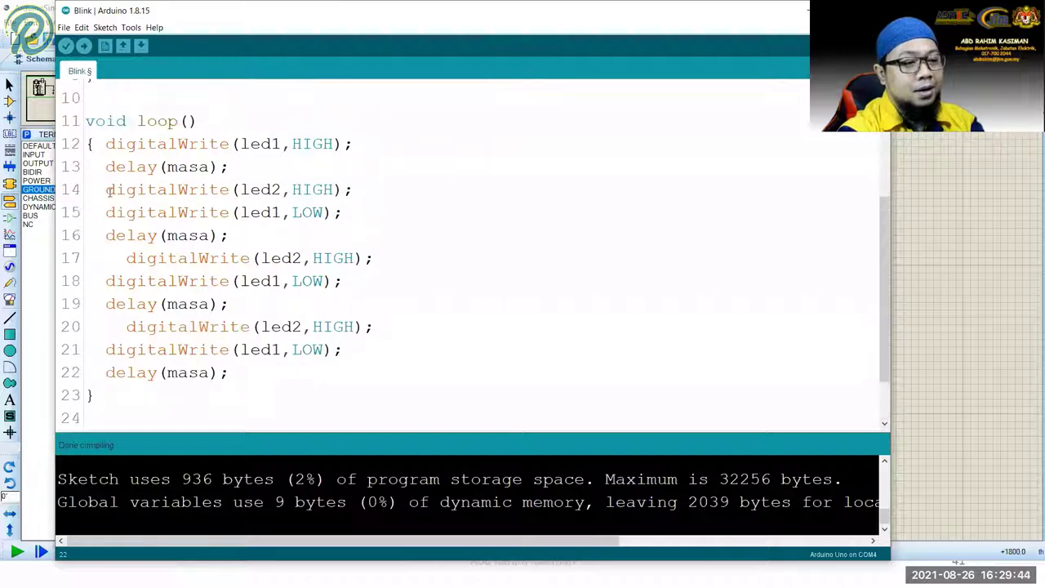
drag(106, 189, 237, 235)
key(Tab)
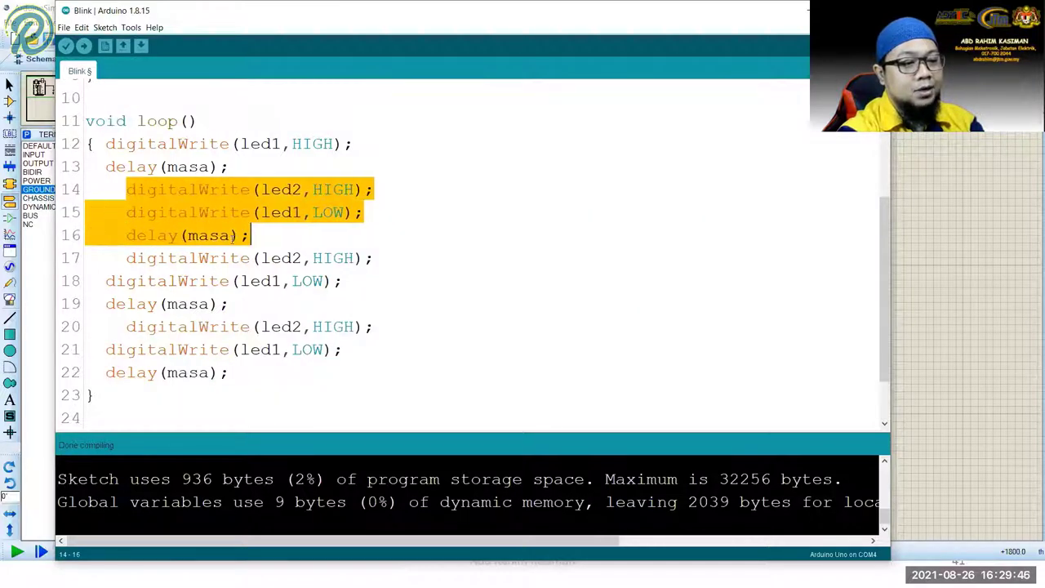
click(136, 258)
key(BackSpace)
key(BackSpace)
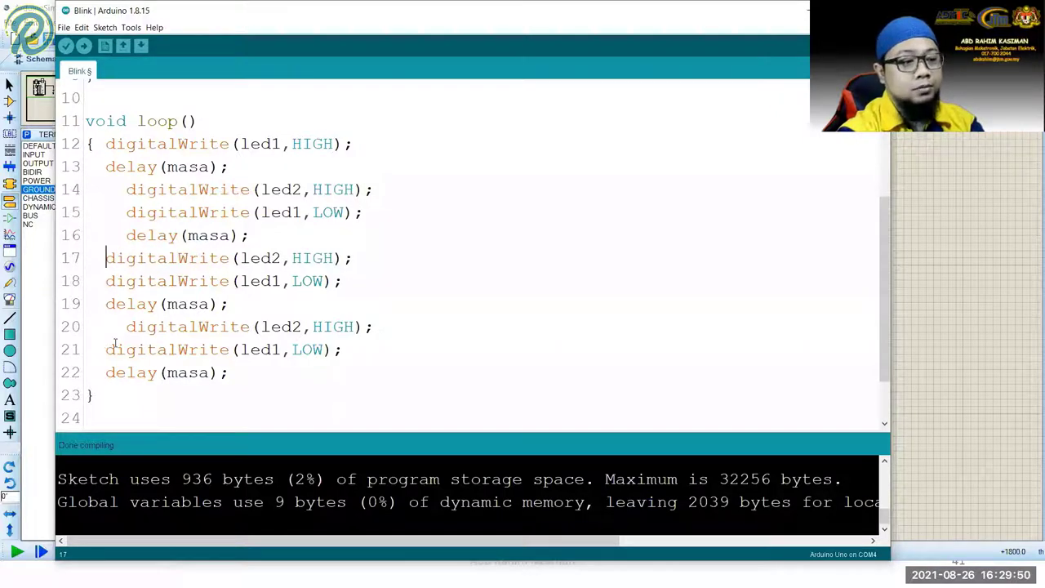
drag(106, 349, 228, 372)
key(Tab)
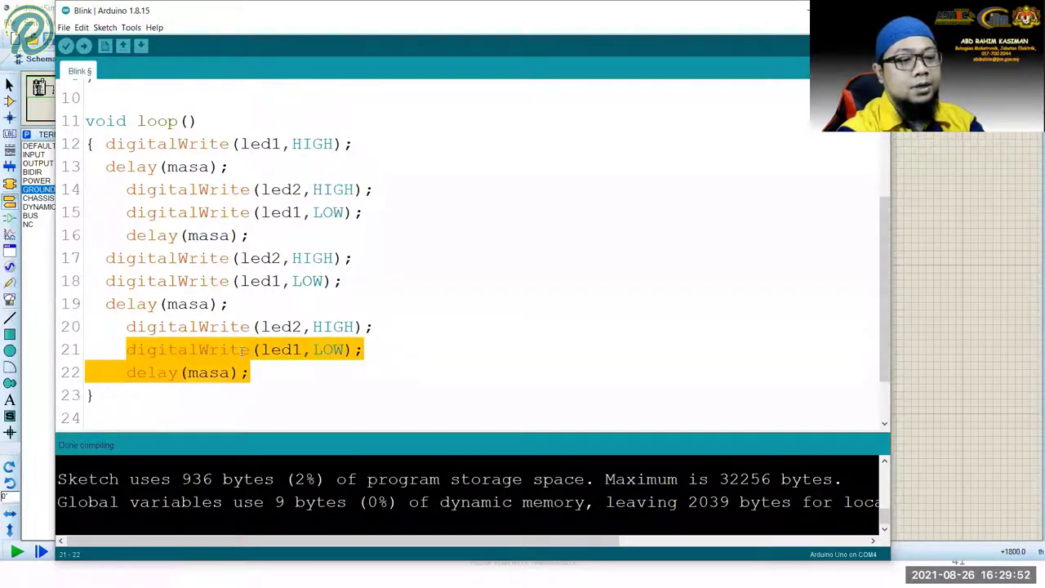
click(400, 281)
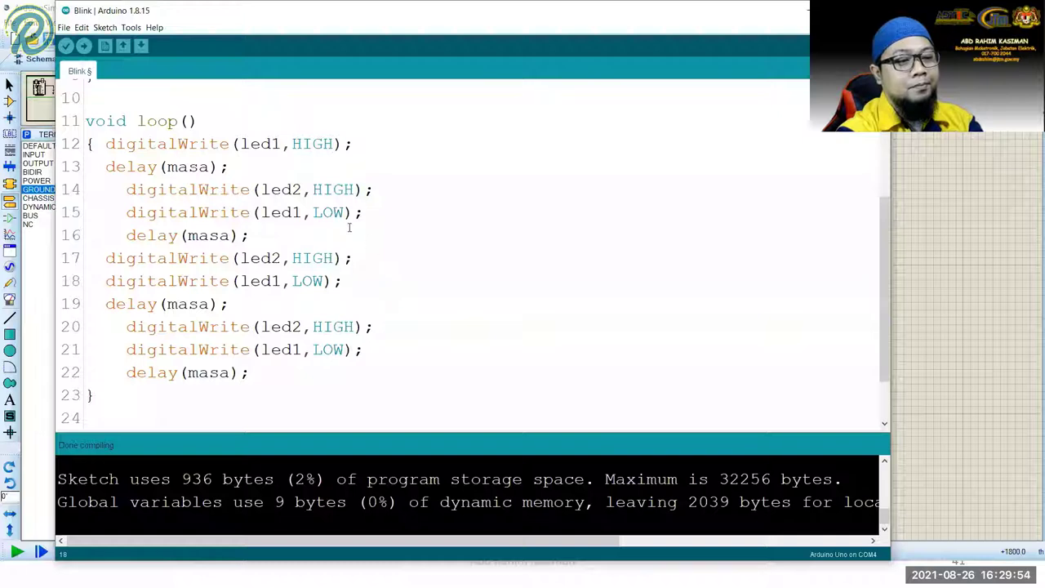
- Examine the pin and state arguments of the two digitalWrite statements in the first three-line block
click(292, 190)
key(shift+Right)
key(shift+Right)
key(shift+Right)
key(shift+Right)
key(shift+Right)
key(shift+Right)
key(shift+Right)
drag(281, 212, 371, 214)
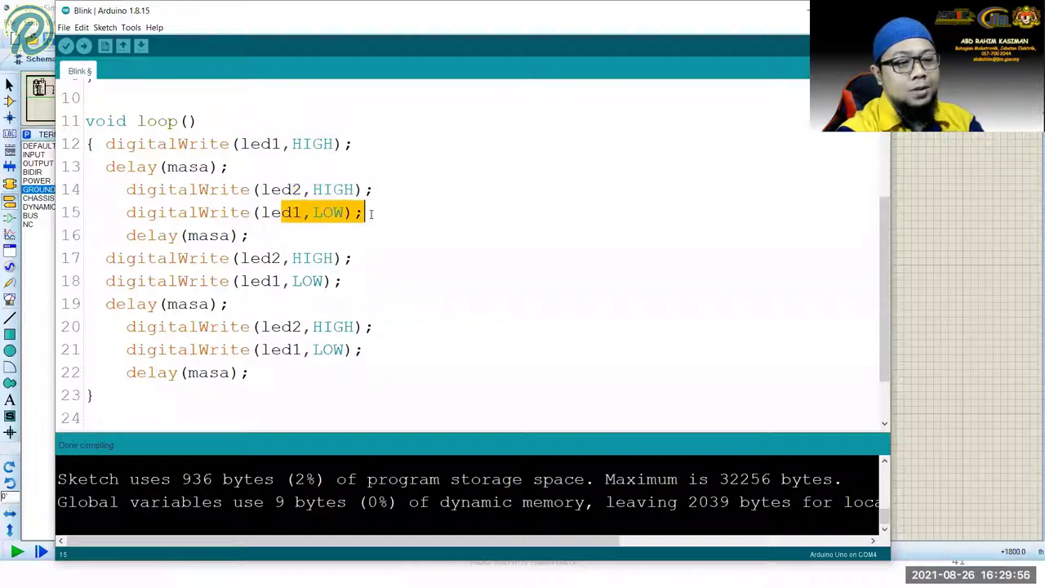
- Set the second block's pins to led3 for HIGH and led2 for LOW, and the third block's to led4 and led3
drag(281, 259, 275, 281)
text(3)
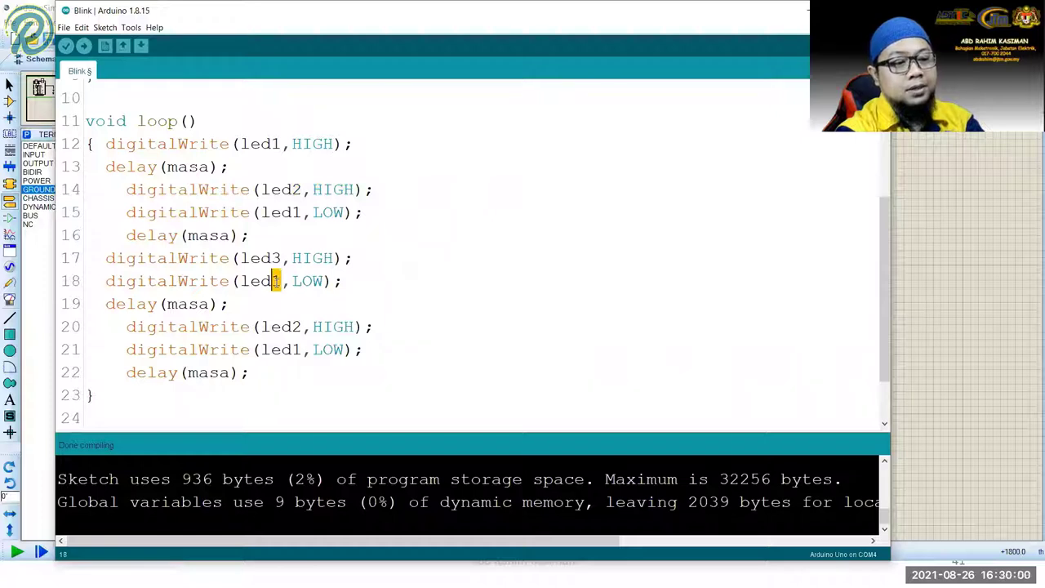
text(2)
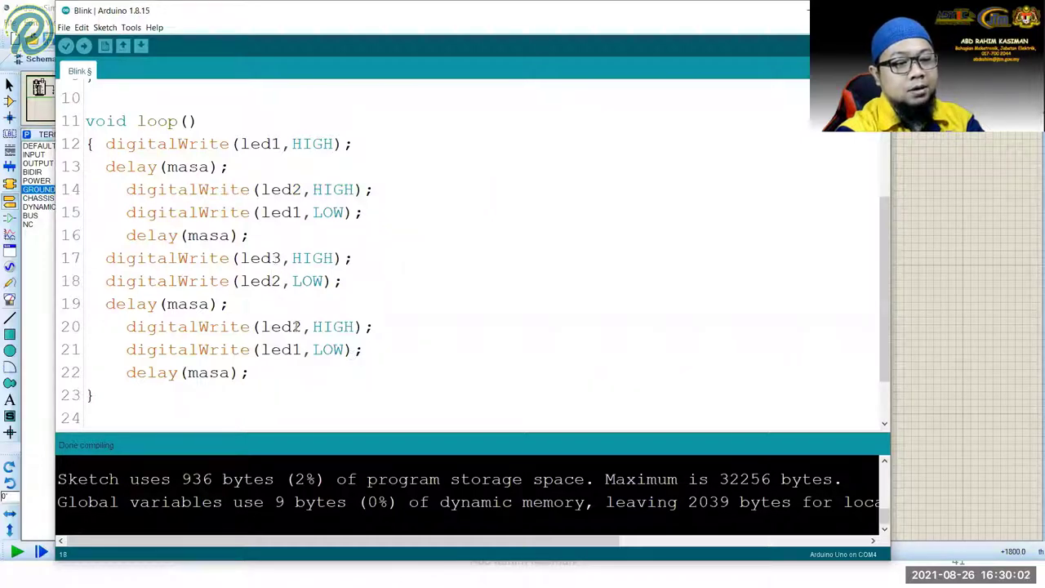
drag(302, 326, 293, 350)
text(4)
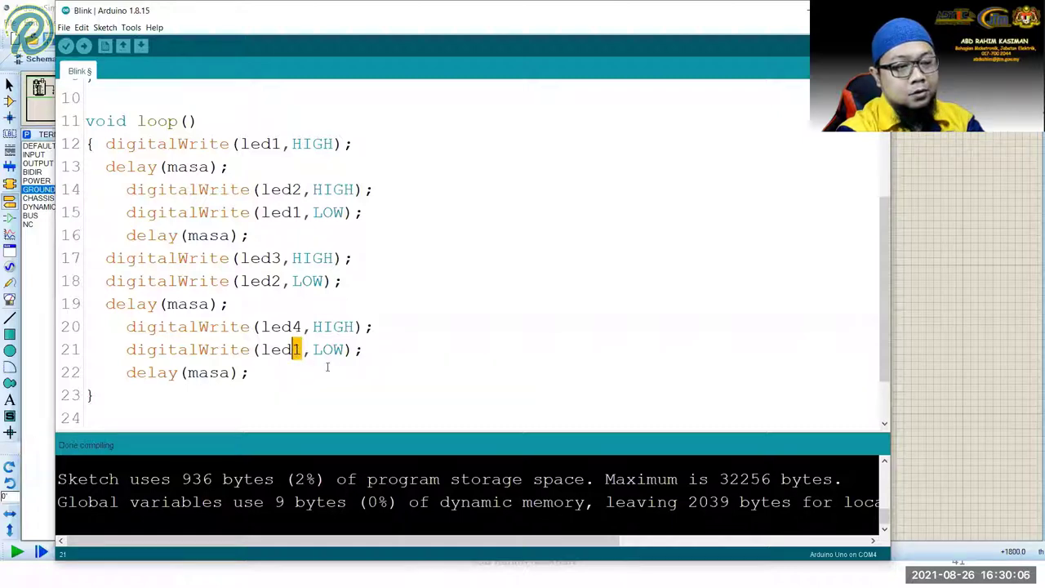
text(3)
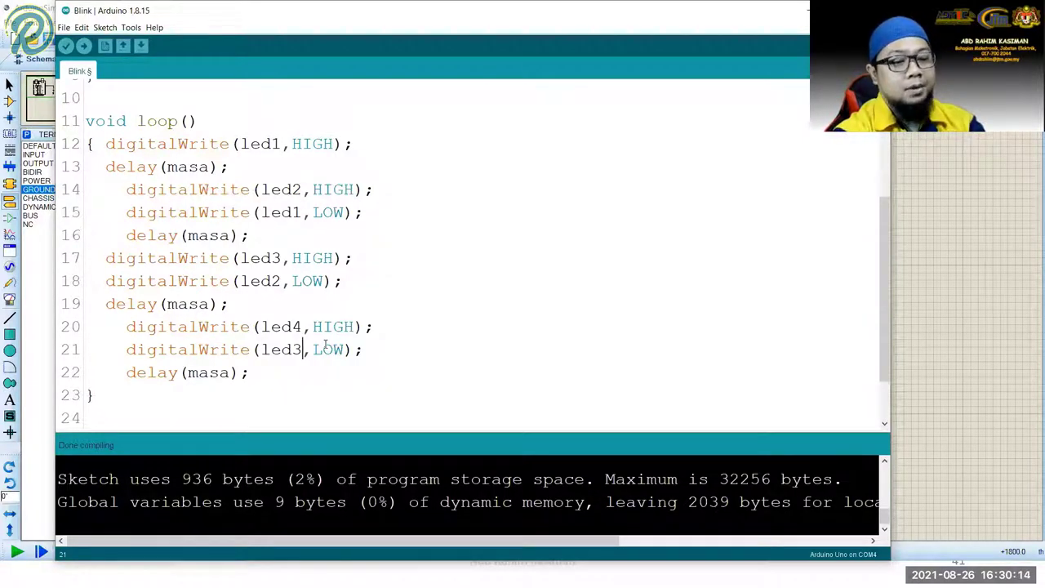
- Switch to the Running Light 1 slides in PowerPoint, play the simulation video, and return to the Arduino sketch
click(293, 562)
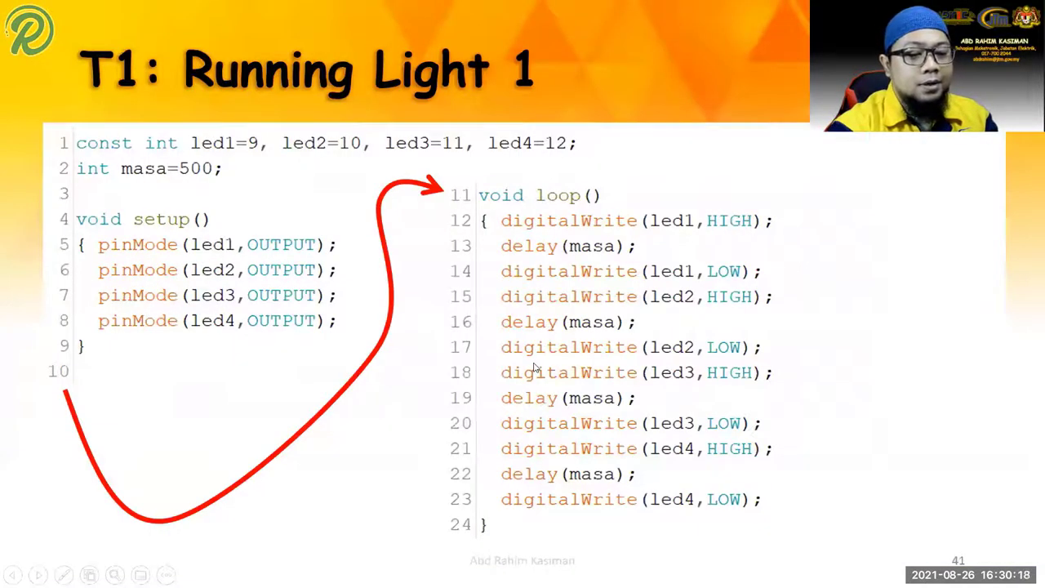
key(Left)
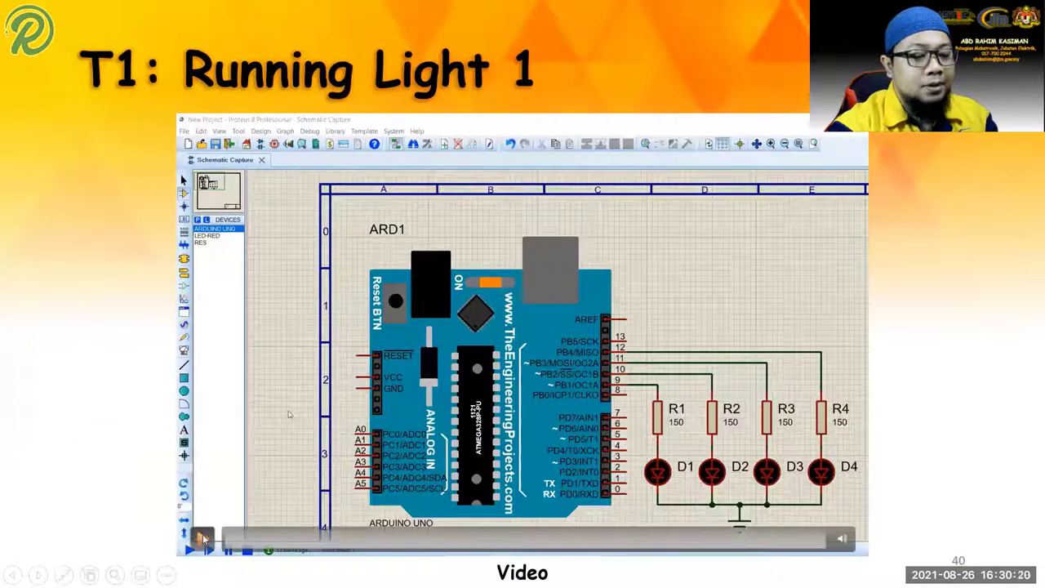
click(203, 538)
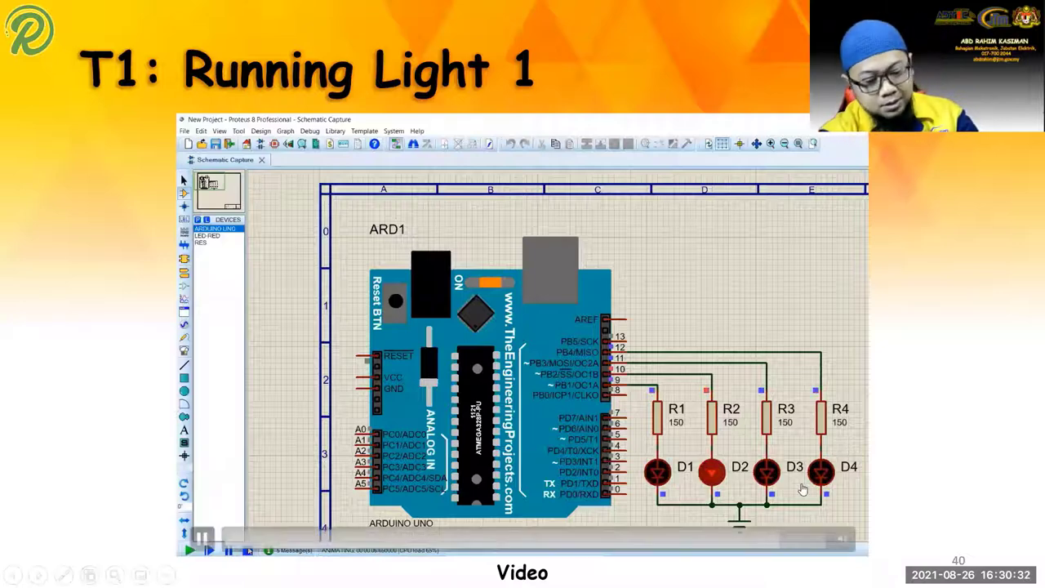
key(Escape)
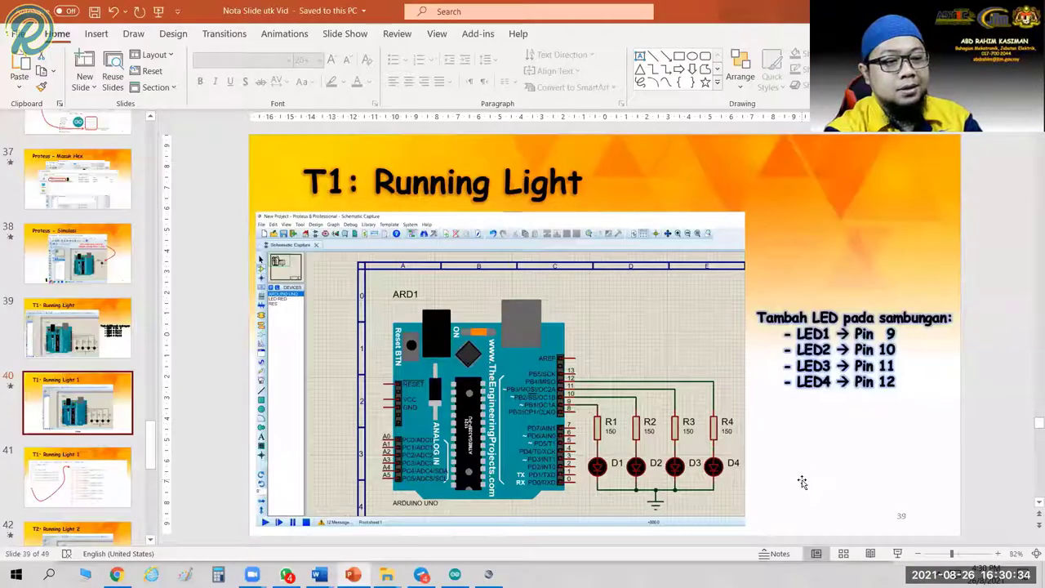
click(898, 554)
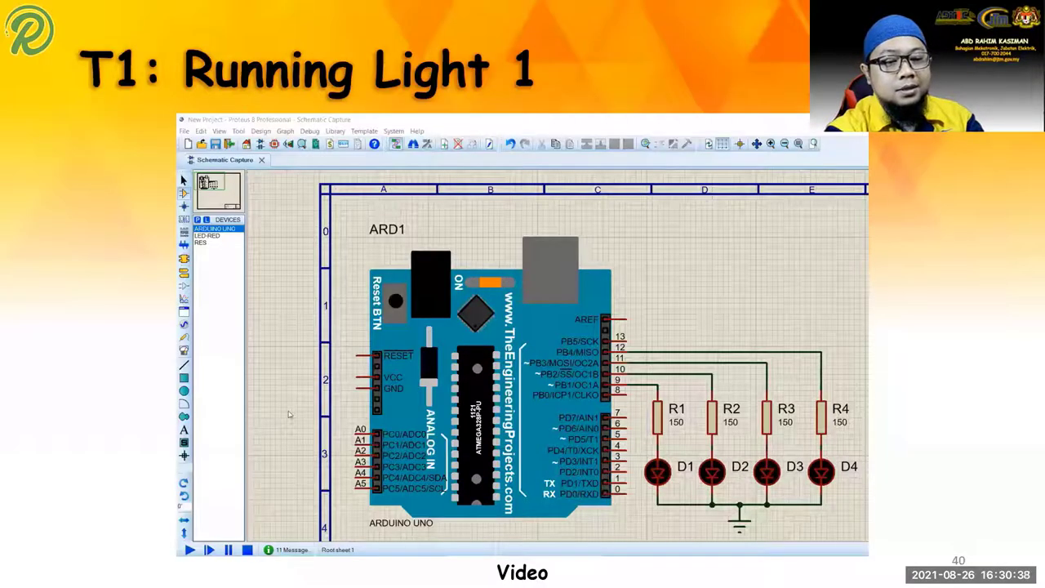
key(alt+Tab)
key(alt+Tab)
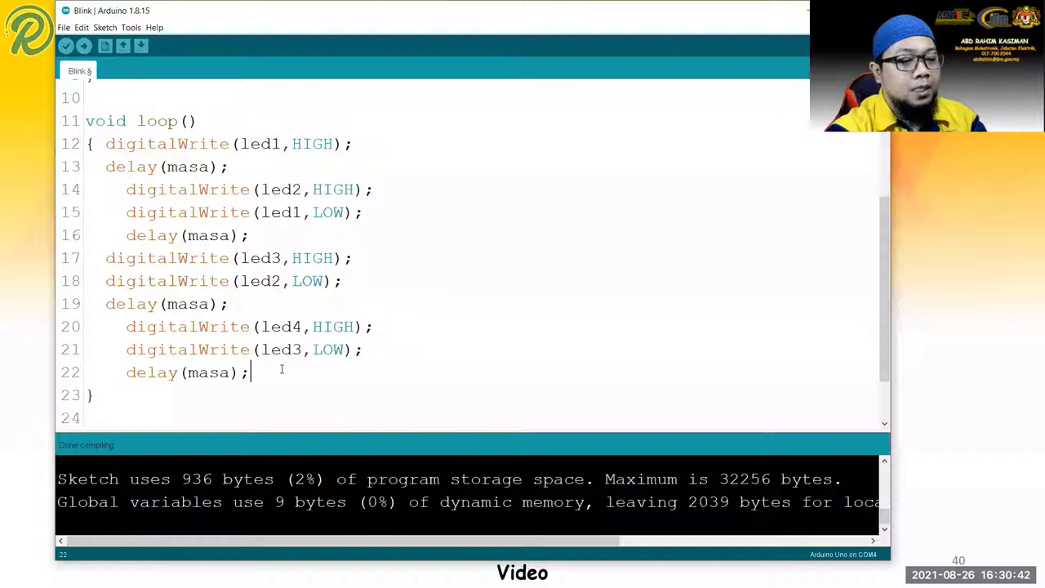
- Duplicate the digitalWrite(led3,LOW); statement onto a new line below the last delay(masa); in loop()
key(Return)
key(Up)
key(Up)
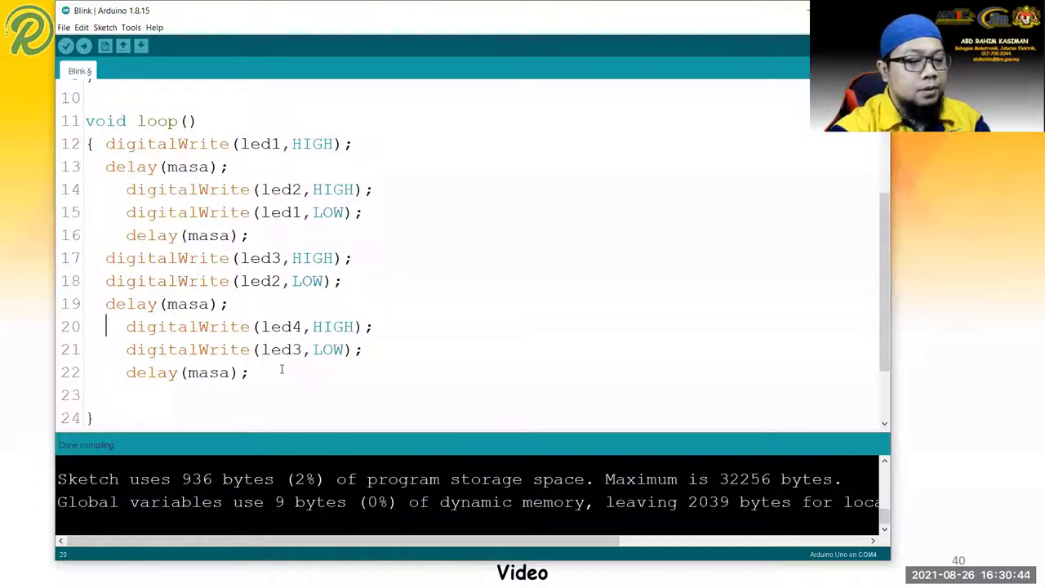
key(shift+Down)
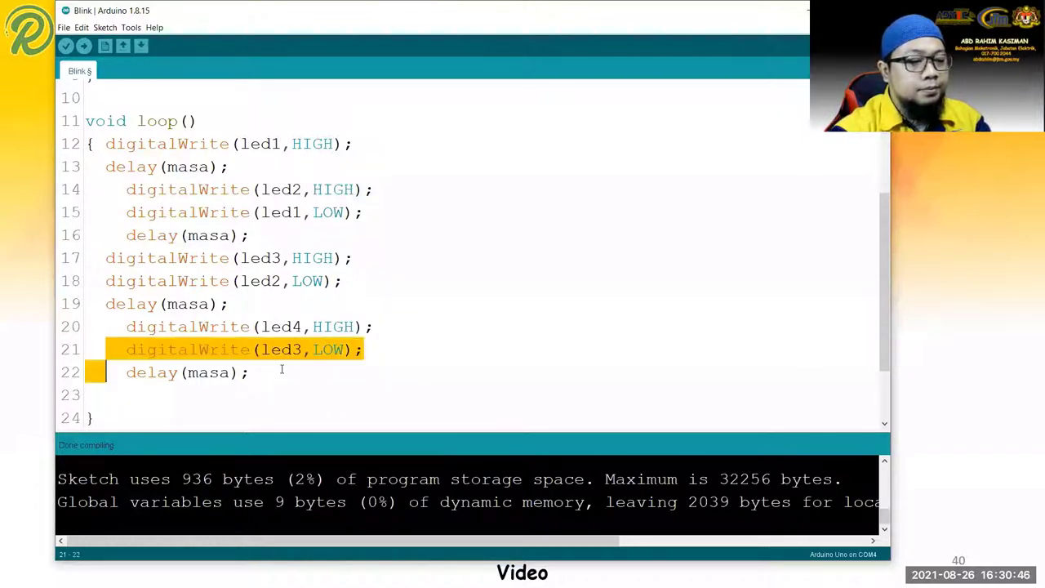
key(ctrl+c)
key(Down)
key(ctrl+v)
key(Up)
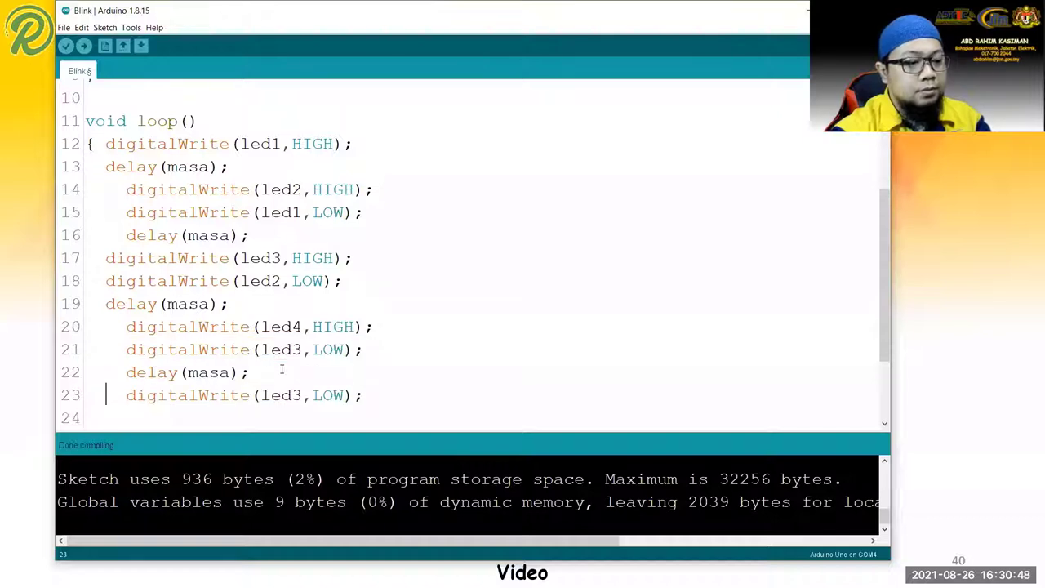
- Outdent the duplicated led3 LOW statement by one level and clear the leading spaces on the line below it
key(Delete)
key(Delete)
key(BackSpace)
key(BackSpace)
key(BackSpace)
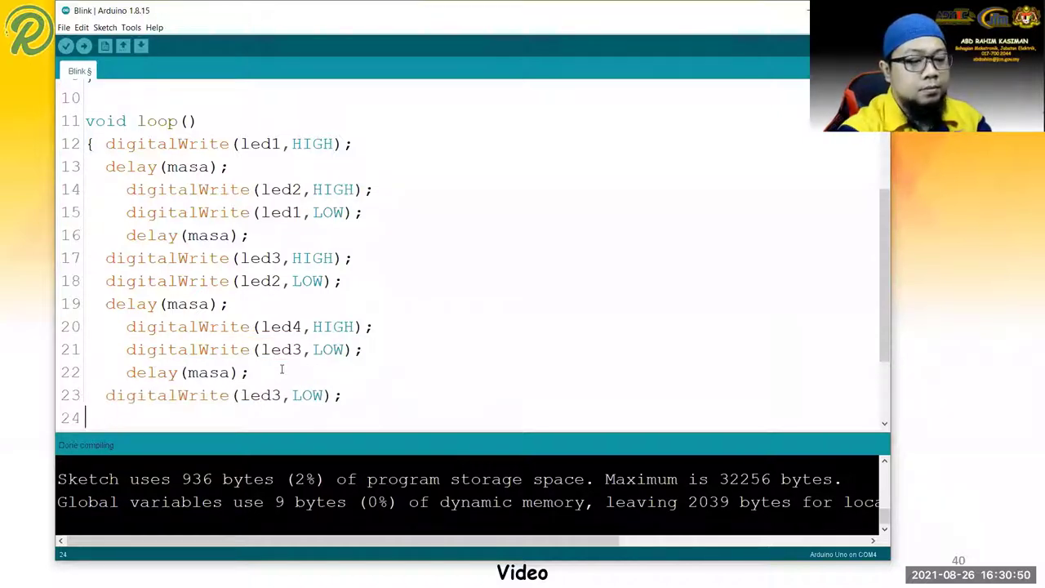
- Change the pin in the last digitalWrite LOW statement of loop() to led4
scroll(267, 324, down, 2)
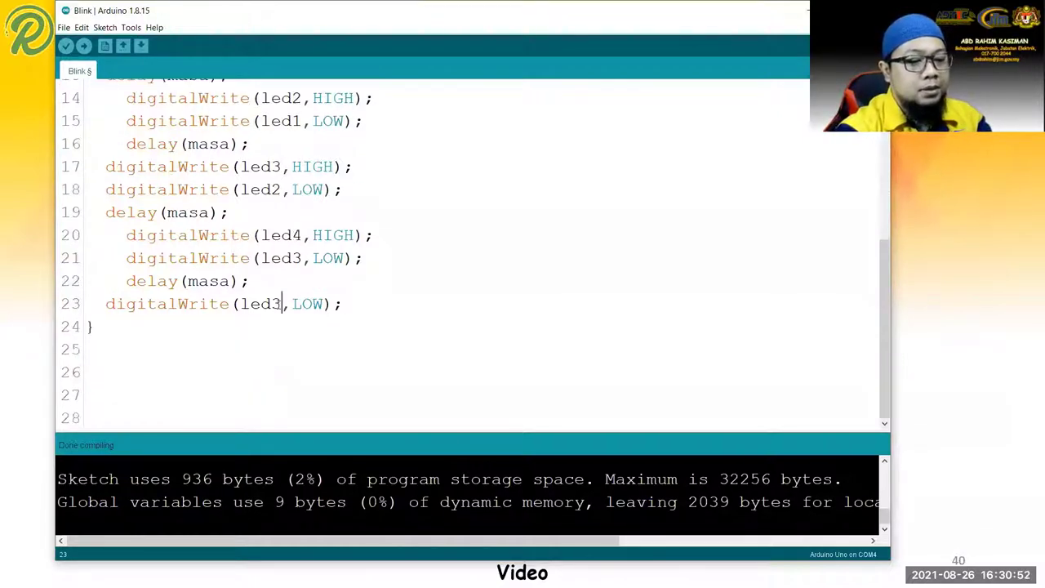
key(shift+Left)
text(4)
scroll(312, 332, up, 1)
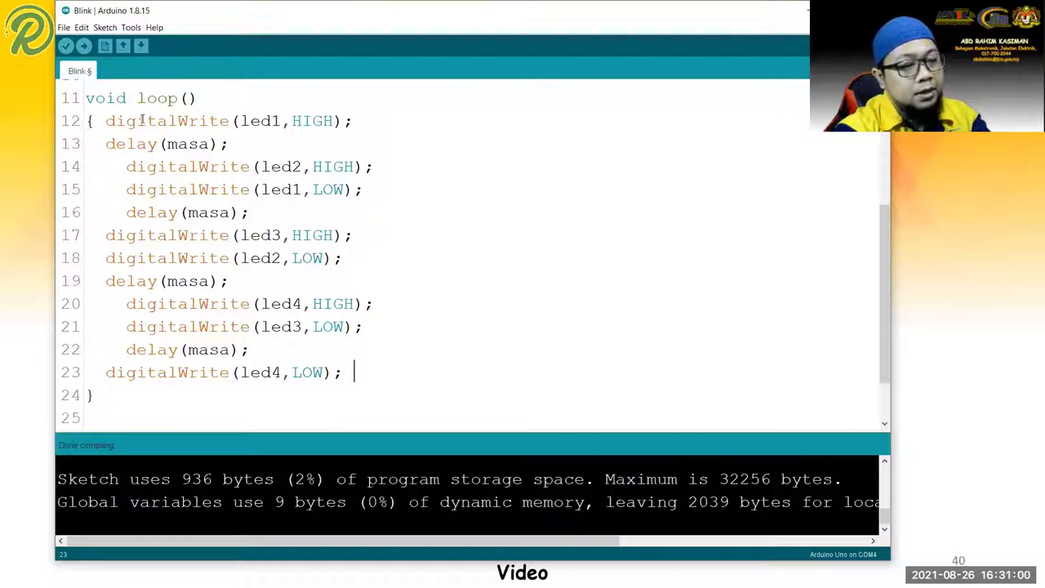
- Stretch the sketch window back to full height and save the Blink sketch
drag(137, 121, 384, 123)
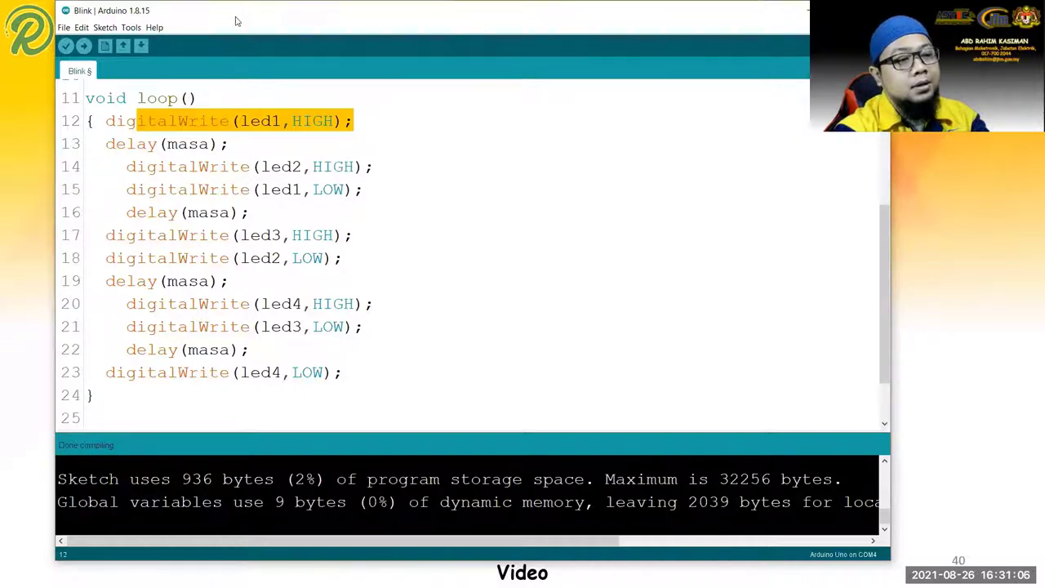
key(alt+Tab)
key(alt+Tab)
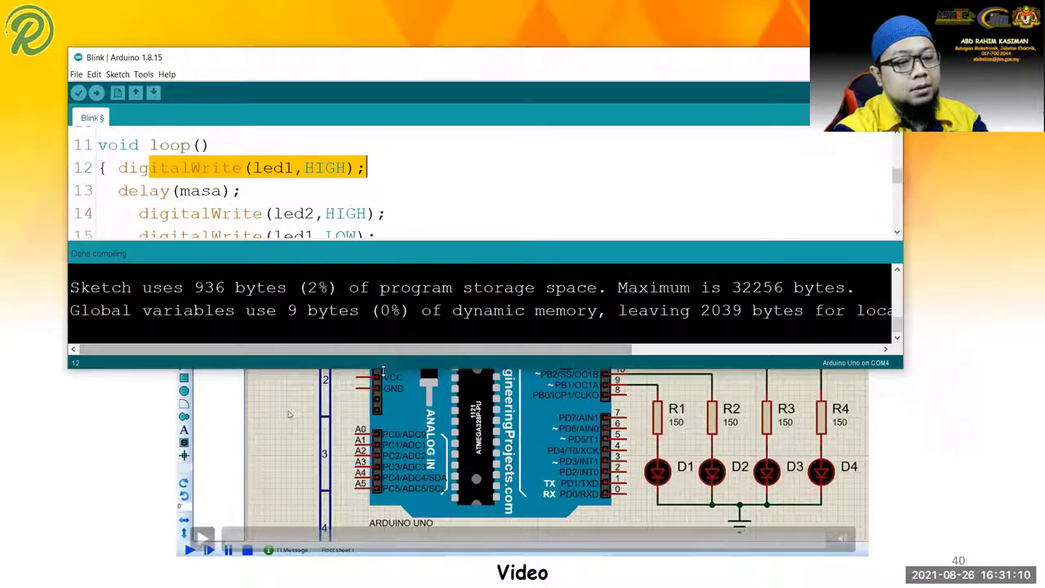
key(super+shift+Up)
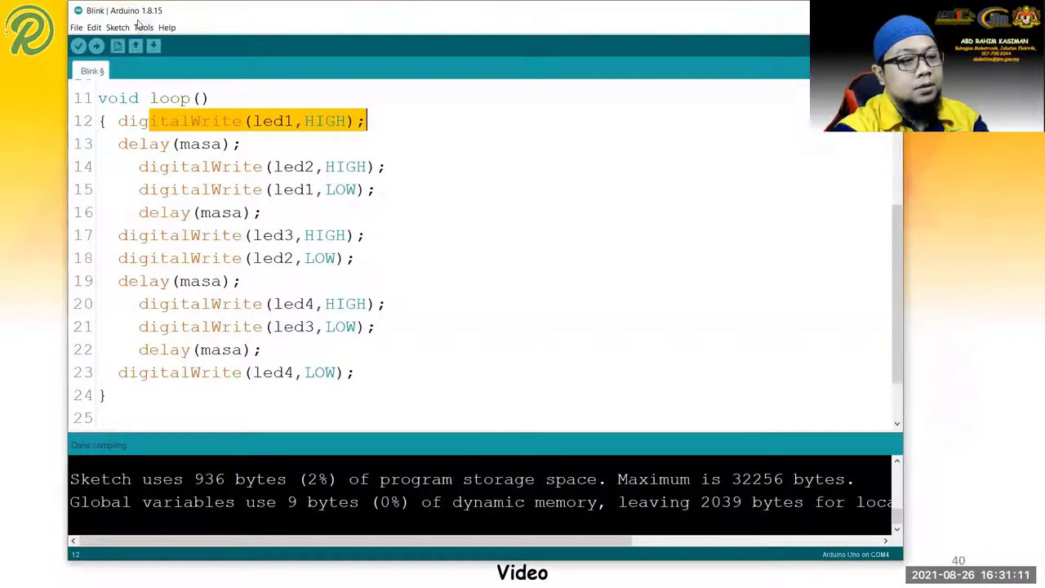
click(76, 27)
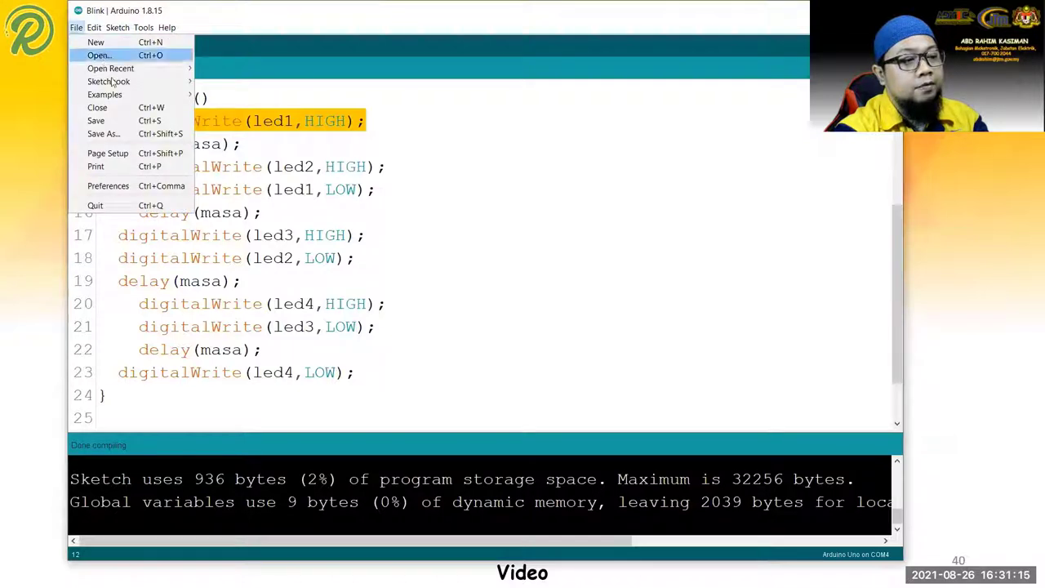
click(126, 123)
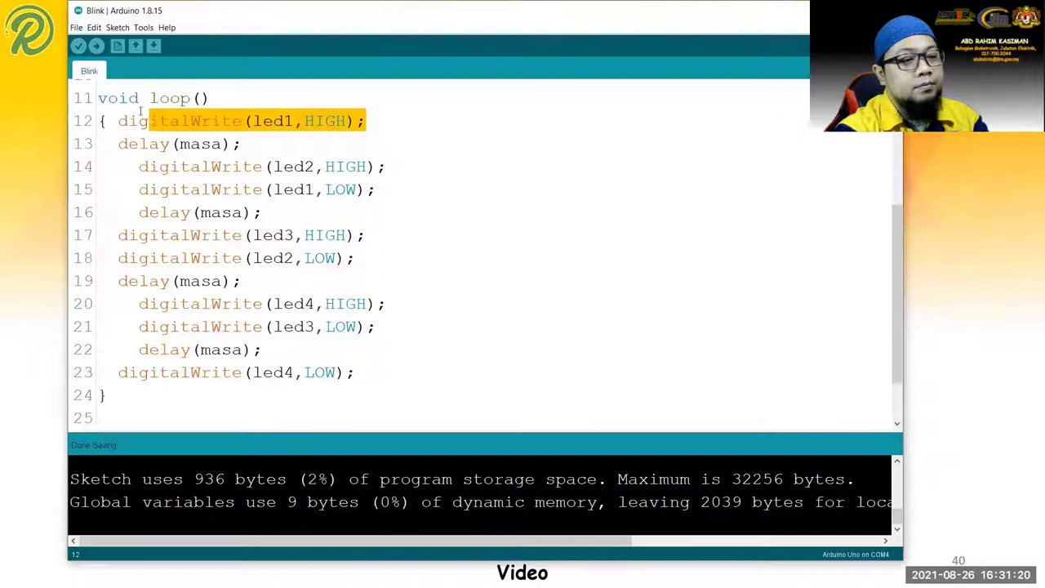
- Try to save a copy of the sketch as BlinkKhamis inside the Blink folder on the Desktop
click(76, 27)
click(106, 133)
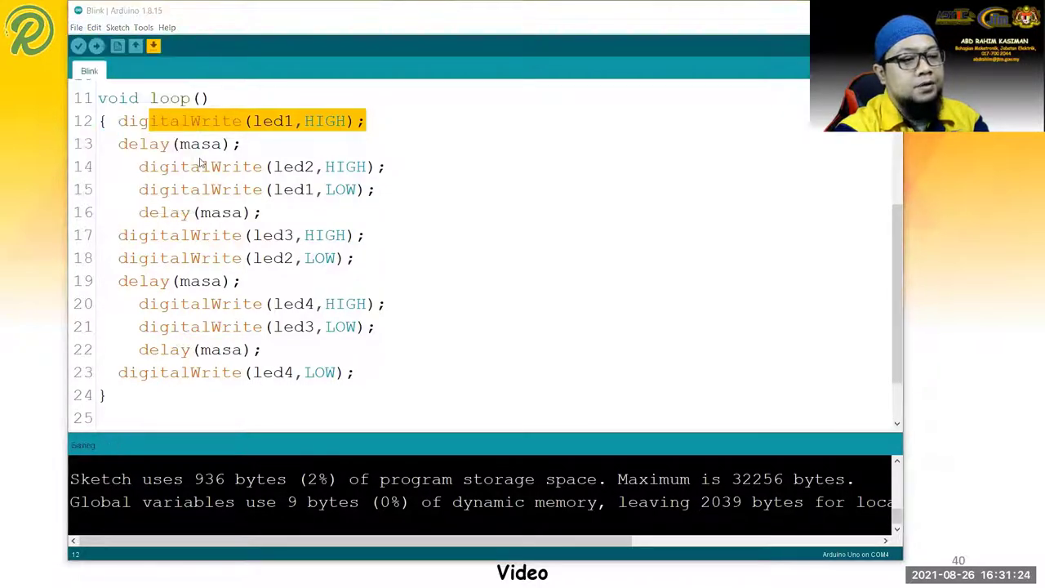
click(448, 133)
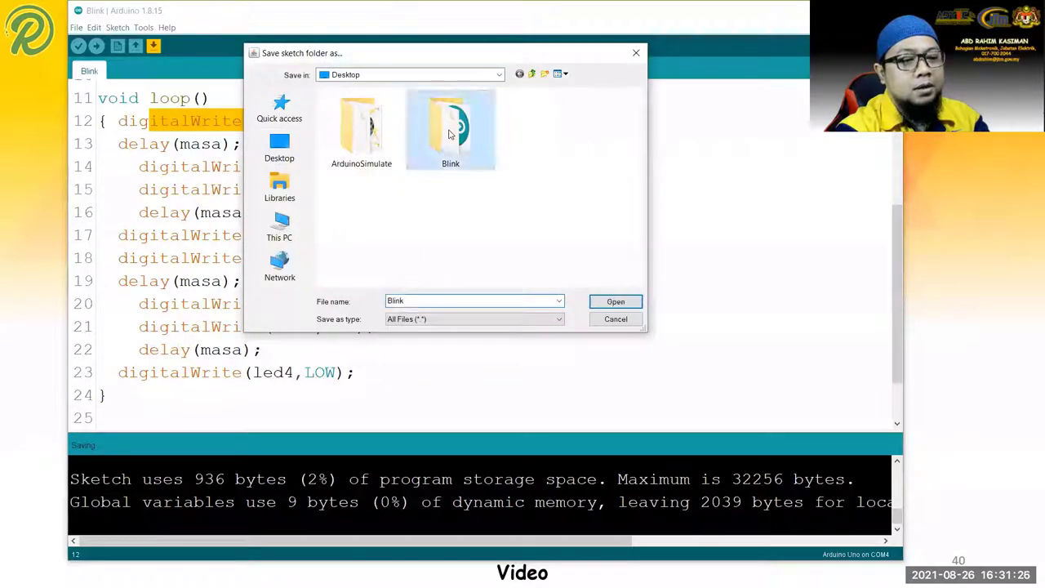
double_click(448, 134)
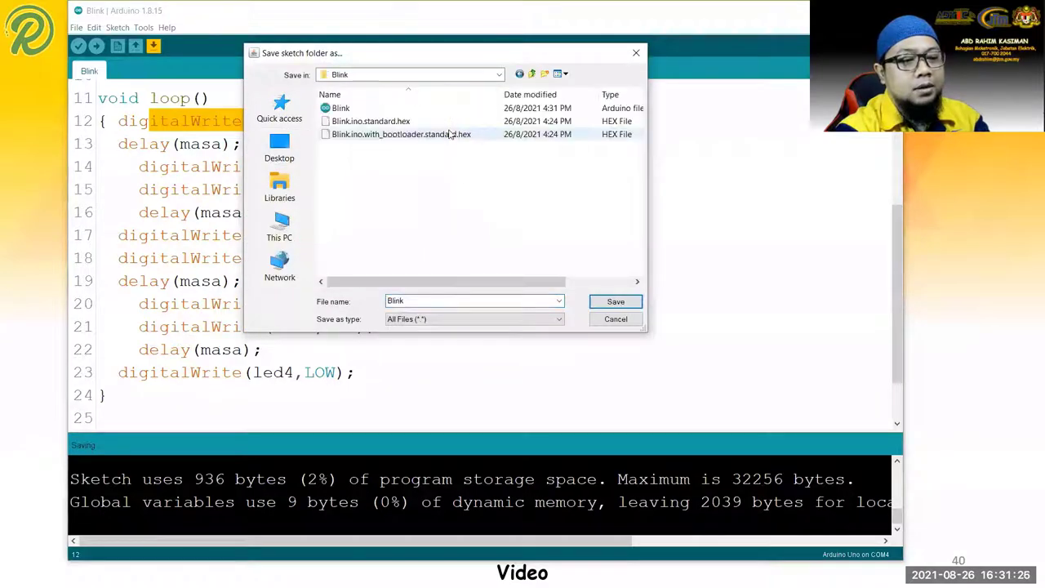
click(431, 302)
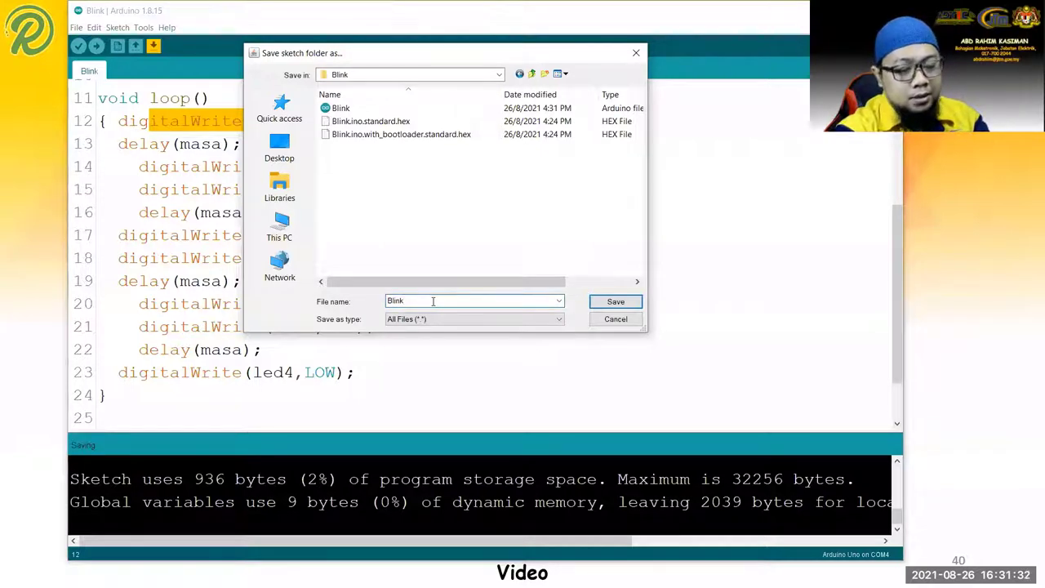
text(Khamis)
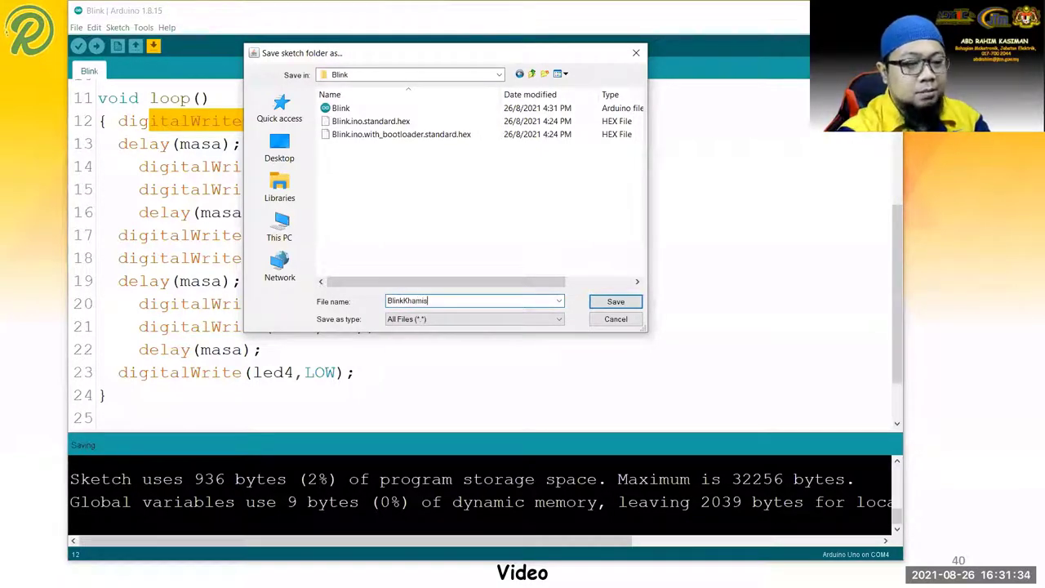
click(636, 307)
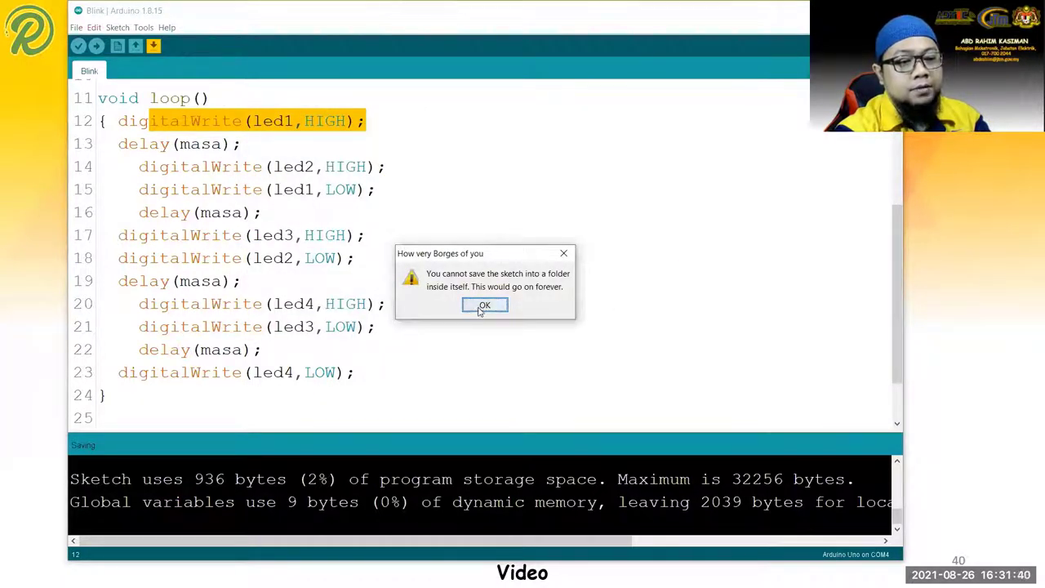
click(563, 253)
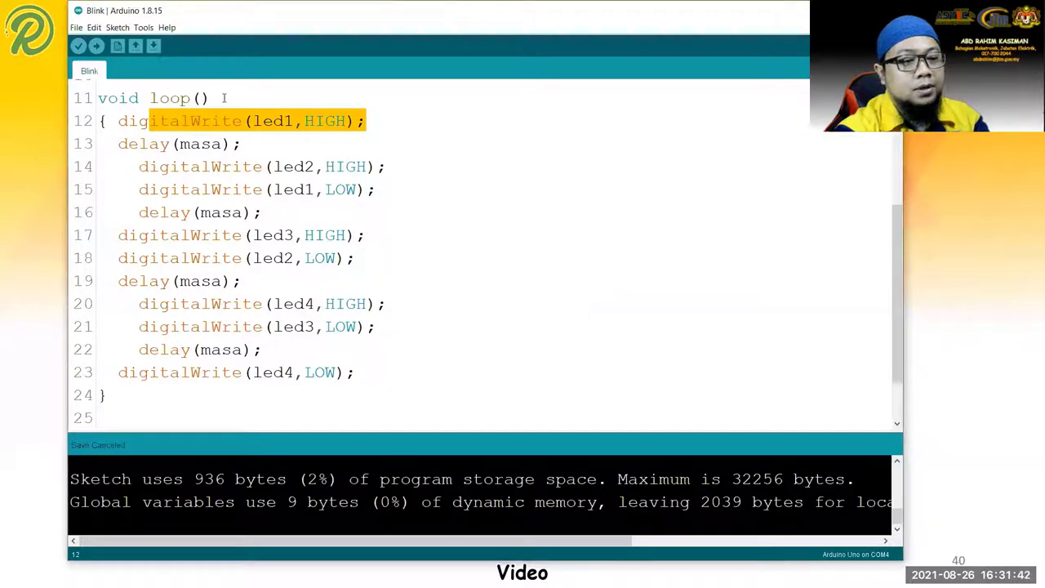
- Save the Blink sketch again and export its compiled binary
click(77, 28)
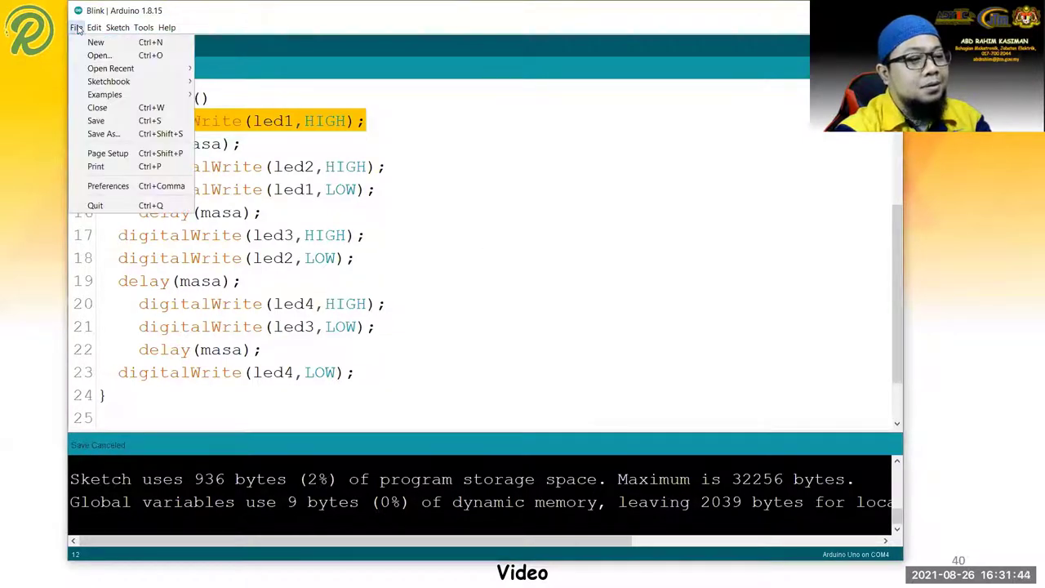
click(77, 28)
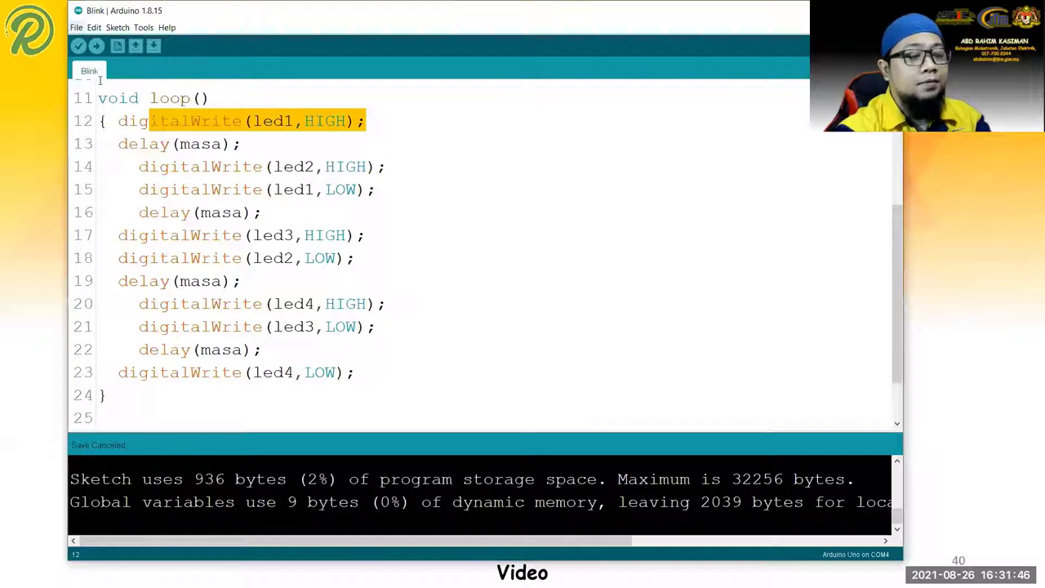
scroll(218, 185, up, 4)
scroll(217, 185, down, 4)
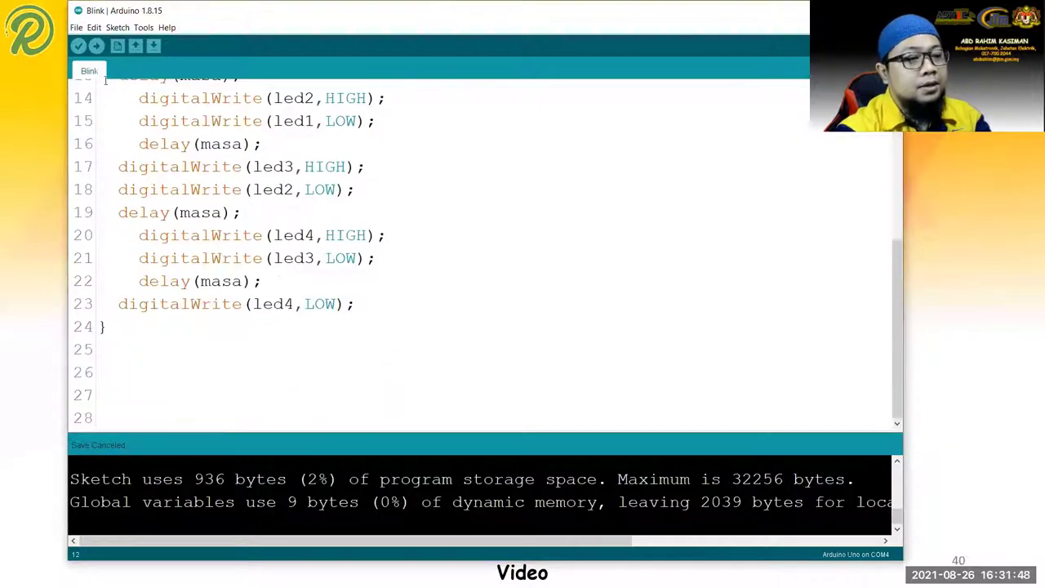
click(75, 27)
click(93, 122)
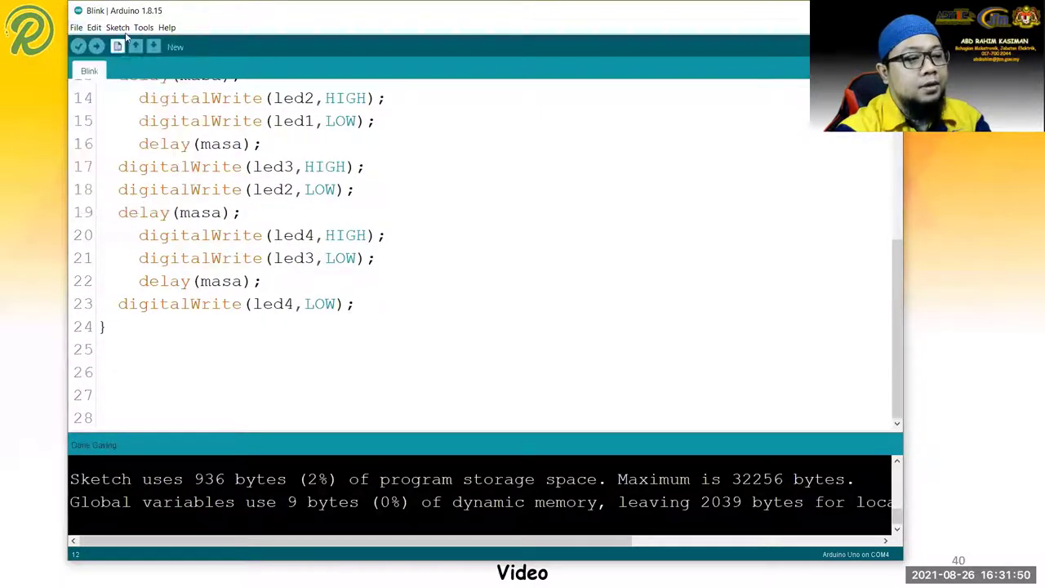
click(119, 27)
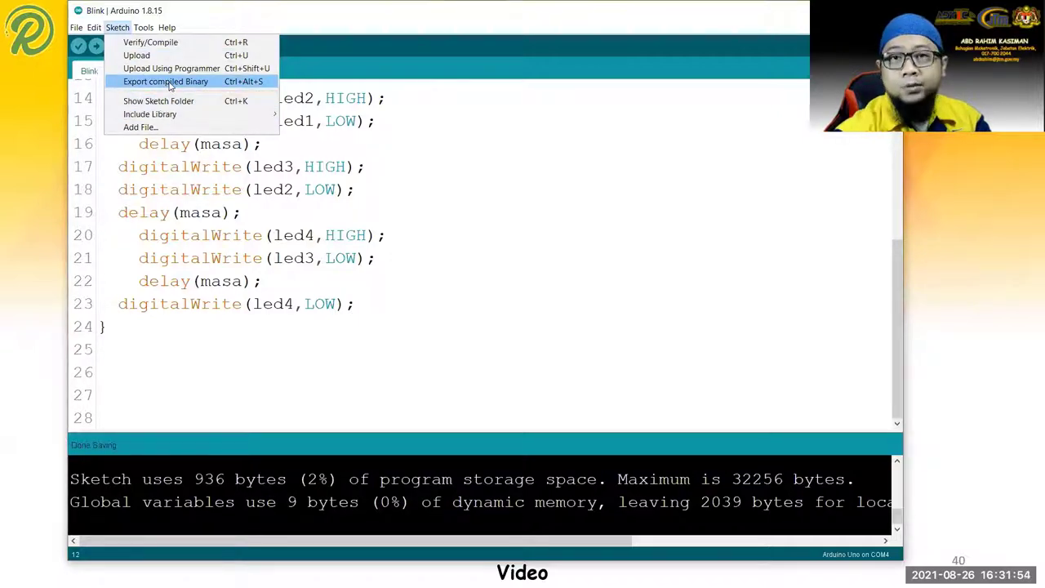
click(169, 82)
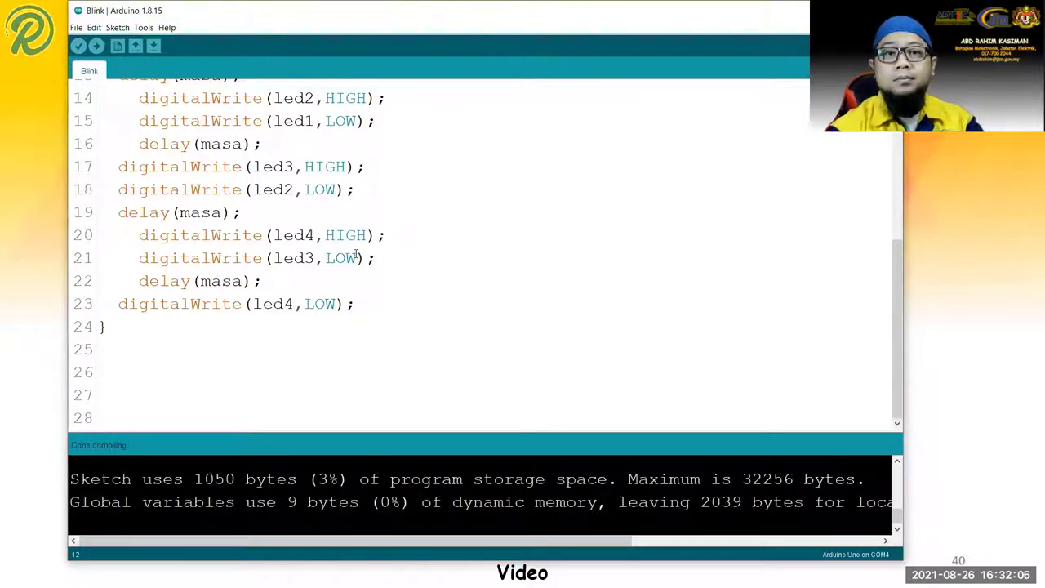
- Switch to the ArduinoSimulate3 schematic in Proteus and stop the running simulation
key(alt+Tab)
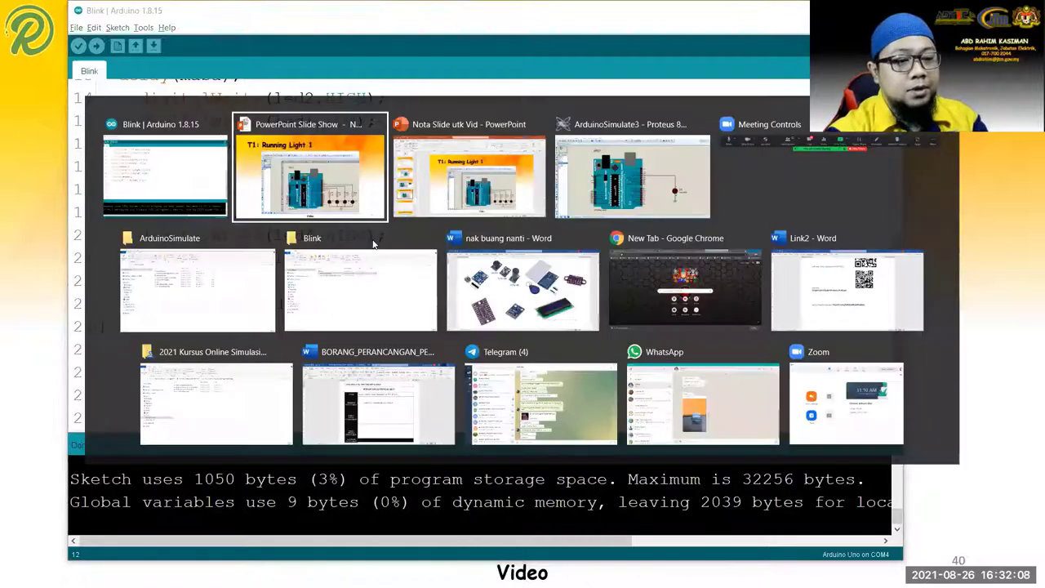
key(alt+Tab)
key(alt+Tab)
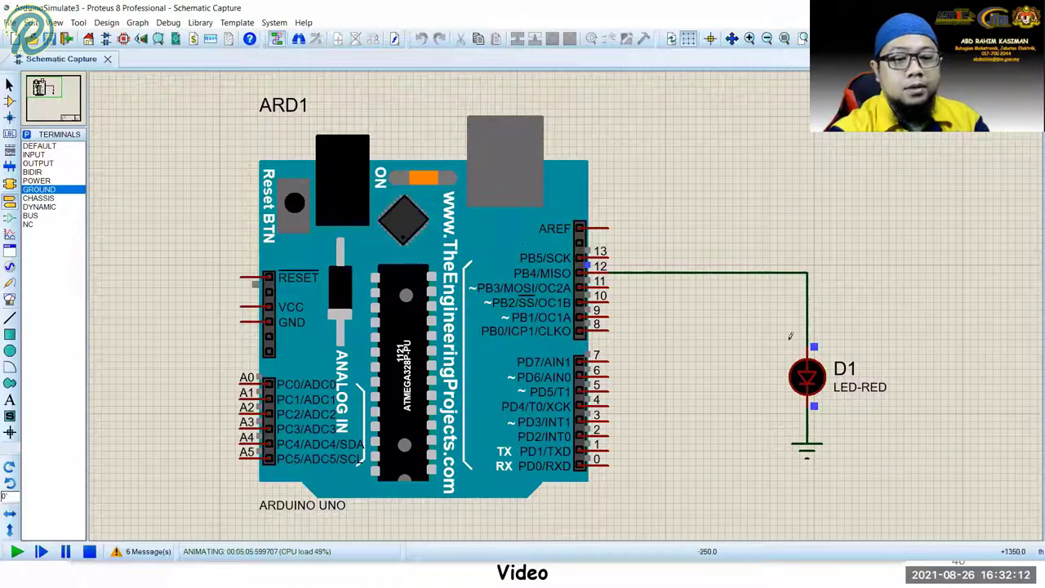
click(91, 552)
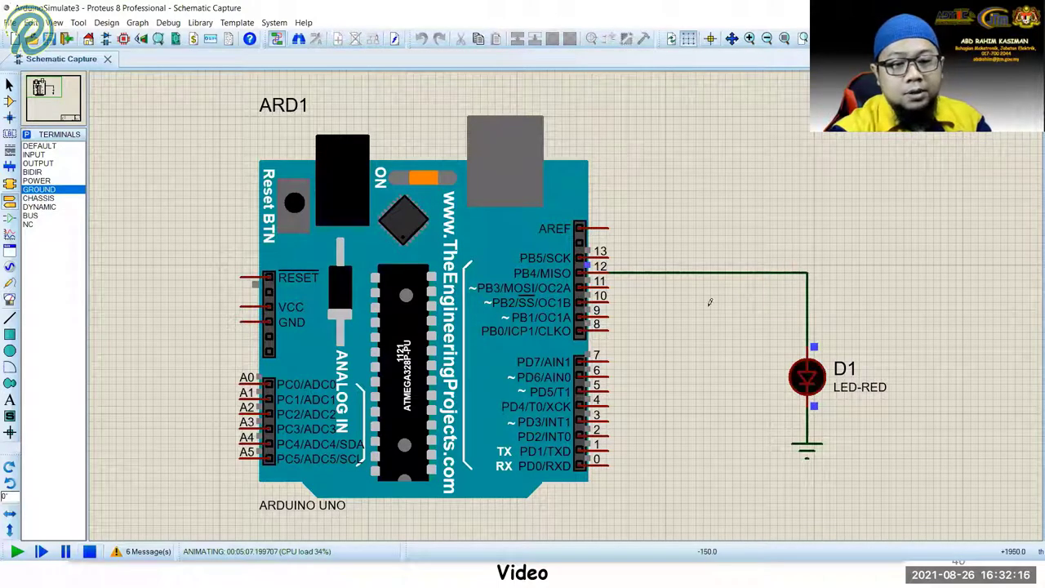
click(90, 552)
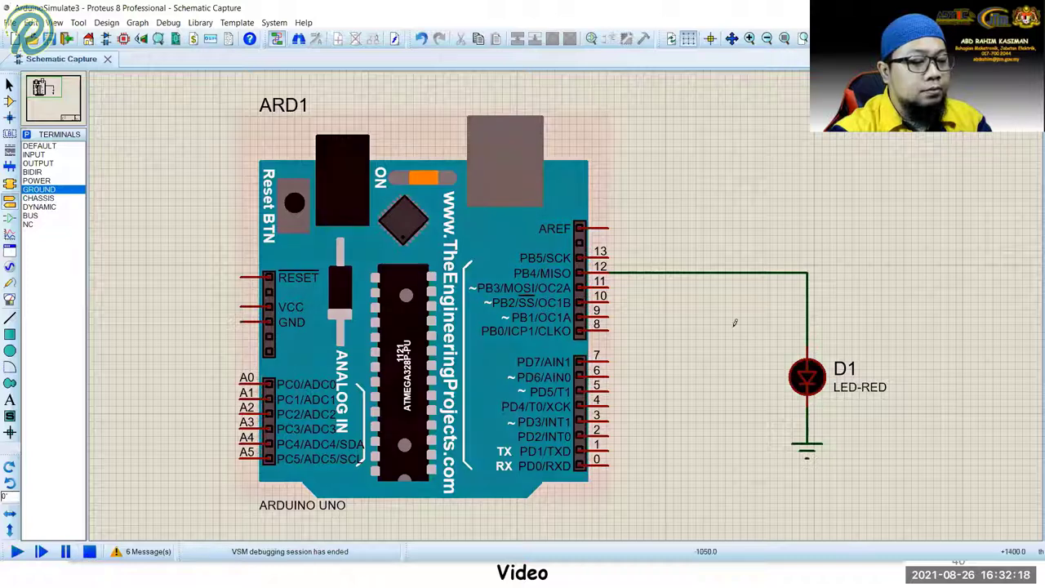
- Delete the wire between Arduino pin 12 and LED D1, and move D1 with its ground terminal closer to the board
right_click(809, 274)
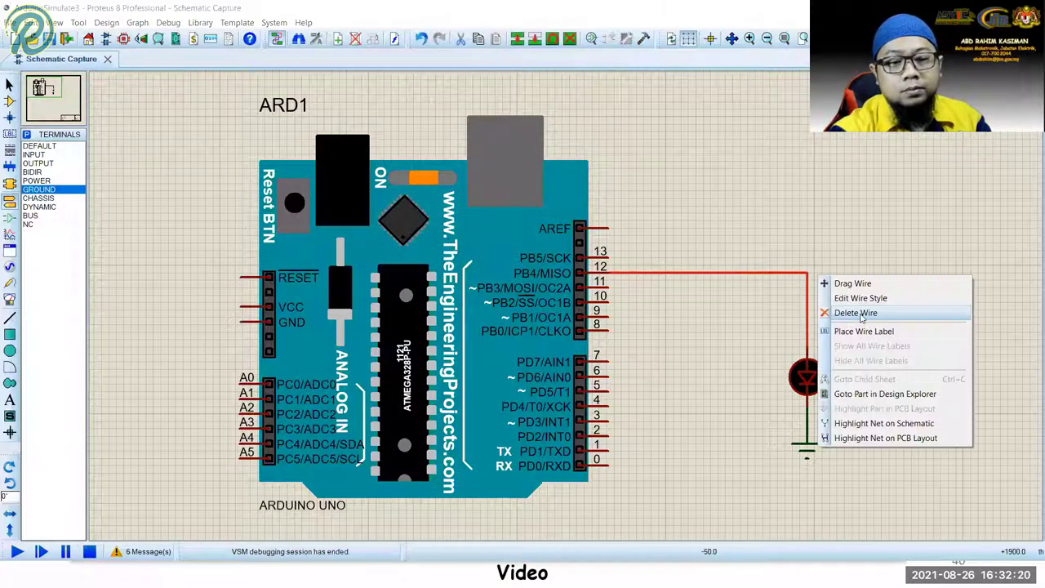
click(865, 314)
drag(755, 317, 933, 495)
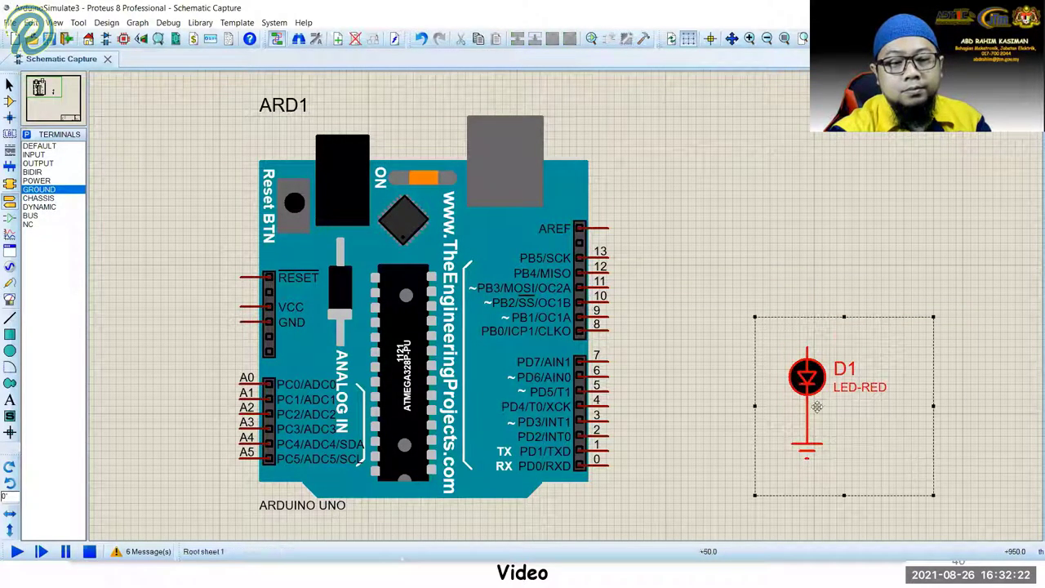
drag(806, 377, 702, 380)
click(809, 436)
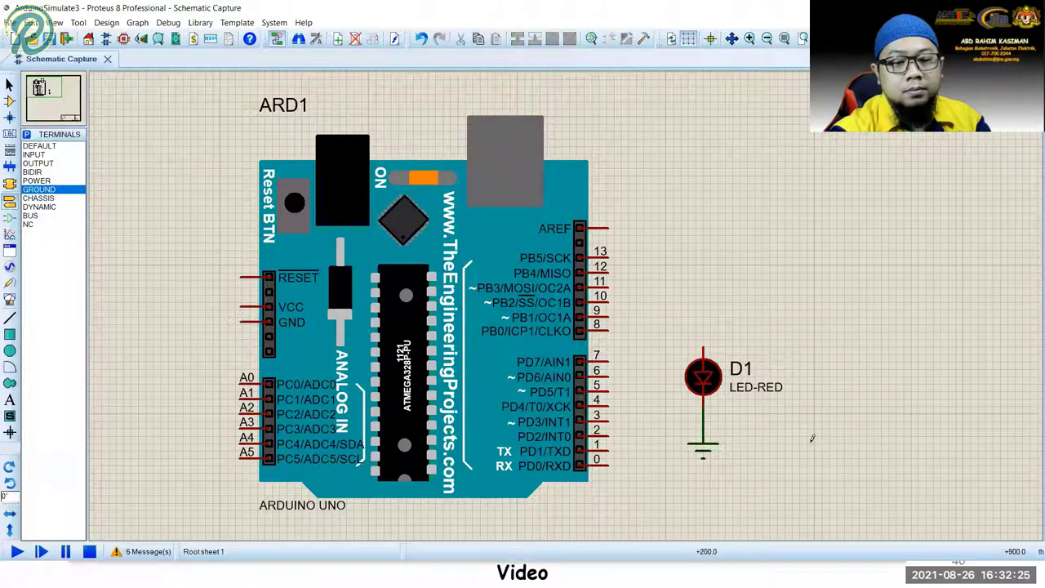
- Delete the ground terminal below LED D1
click(702, 445)
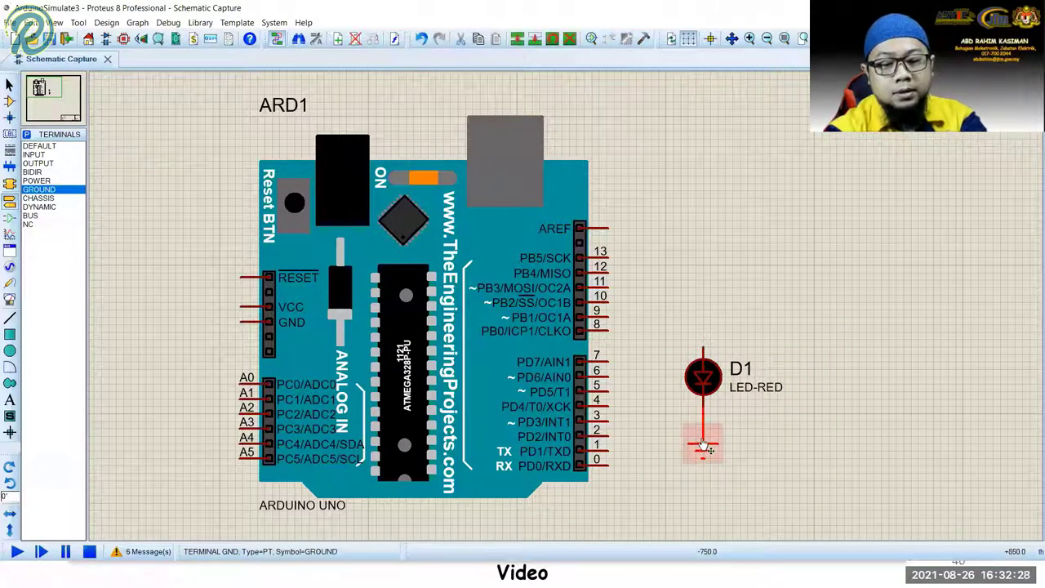
key(Delete)
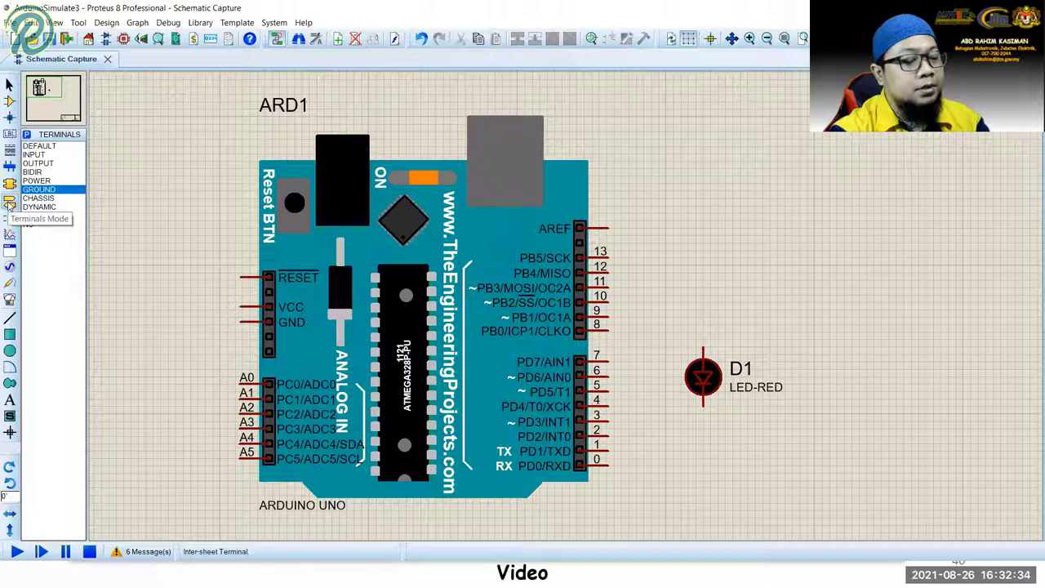
- Place three more LED-RED components in an evenly spaced row alongside D1, away from the Arduino
click(10, 101)
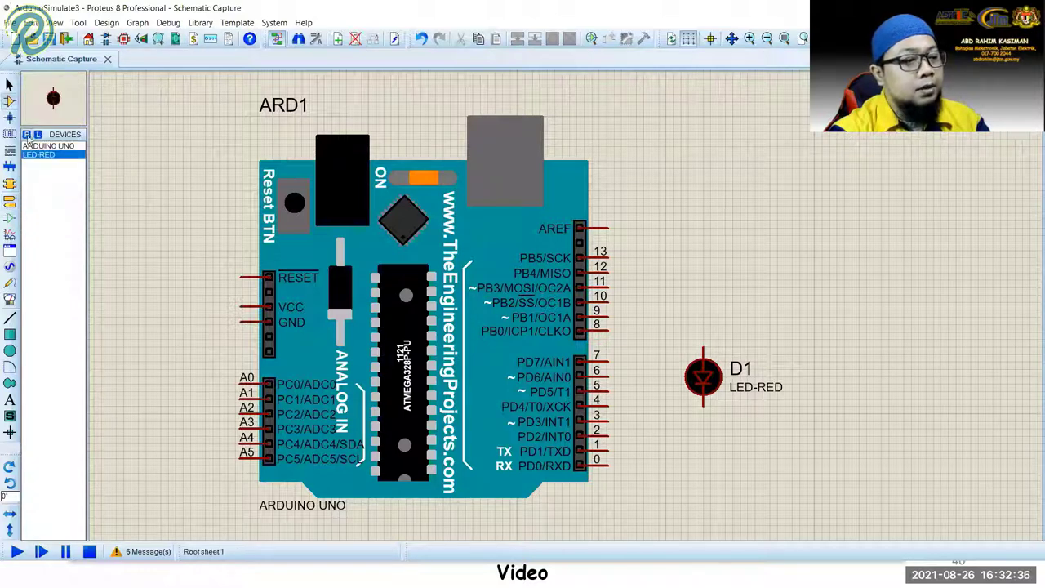
click(33, 145)
click(37, 154)
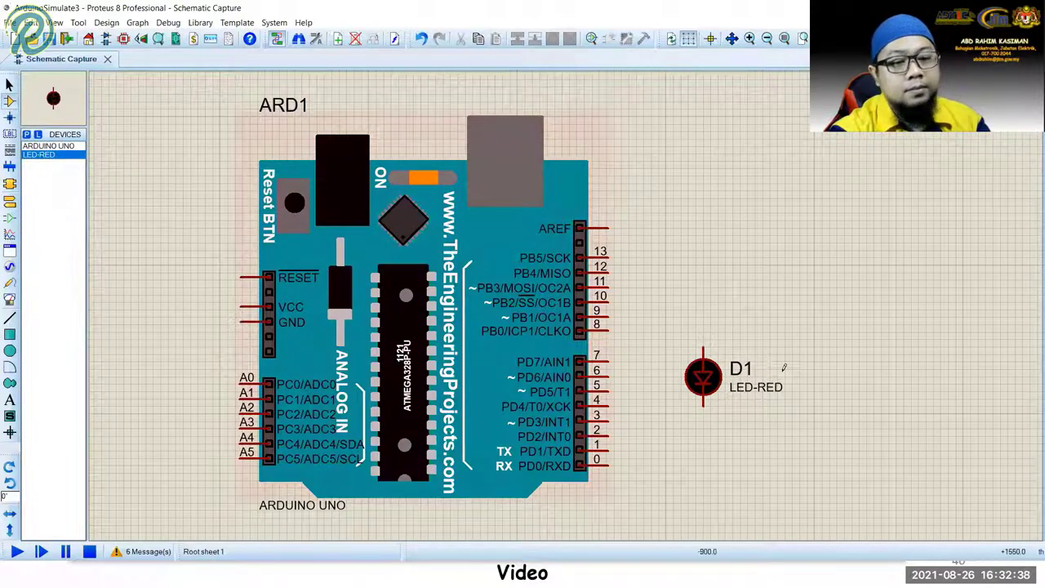
click(806, 375)
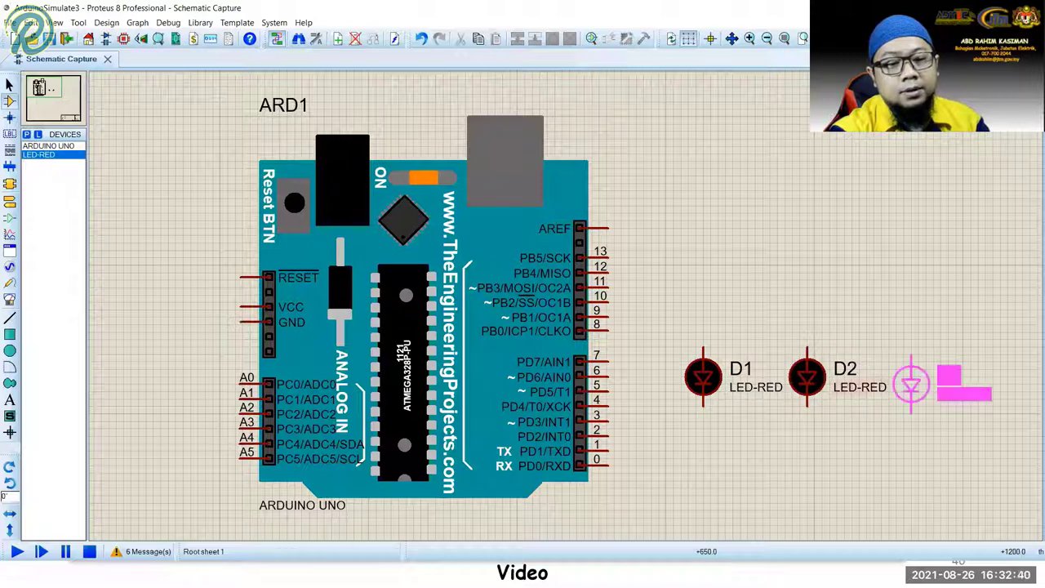
click(911, 375)
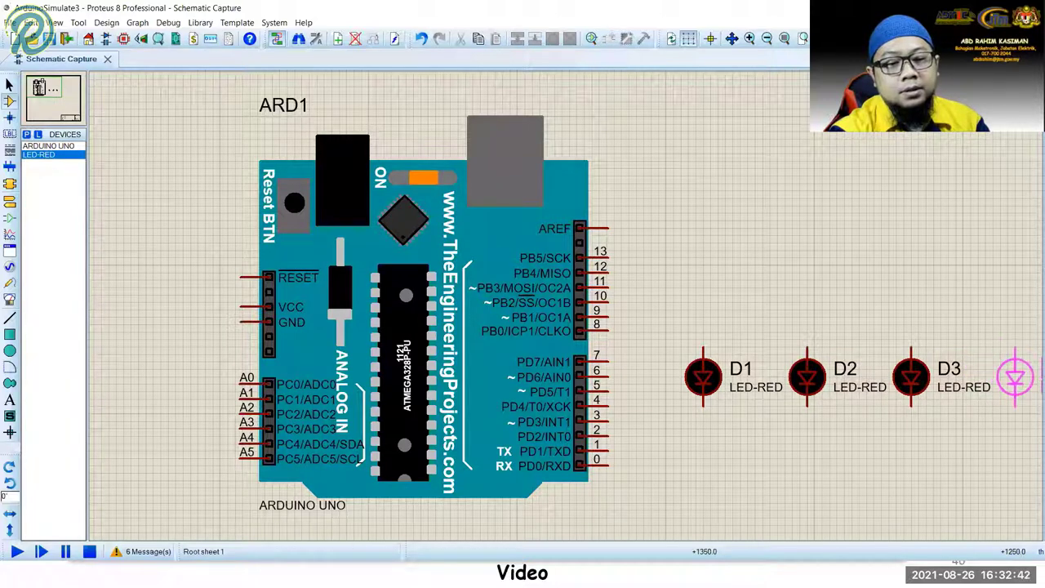
click(1015, 375)
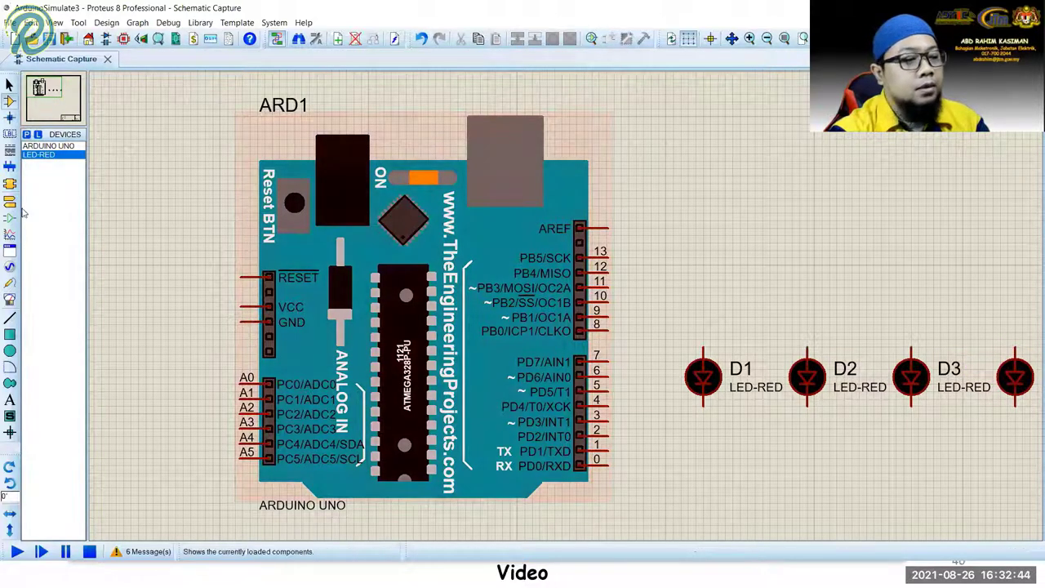
- Place a ground terminal below the LED row and wire the cathodes of D1 and the fourth LED to it
click(10, 202)
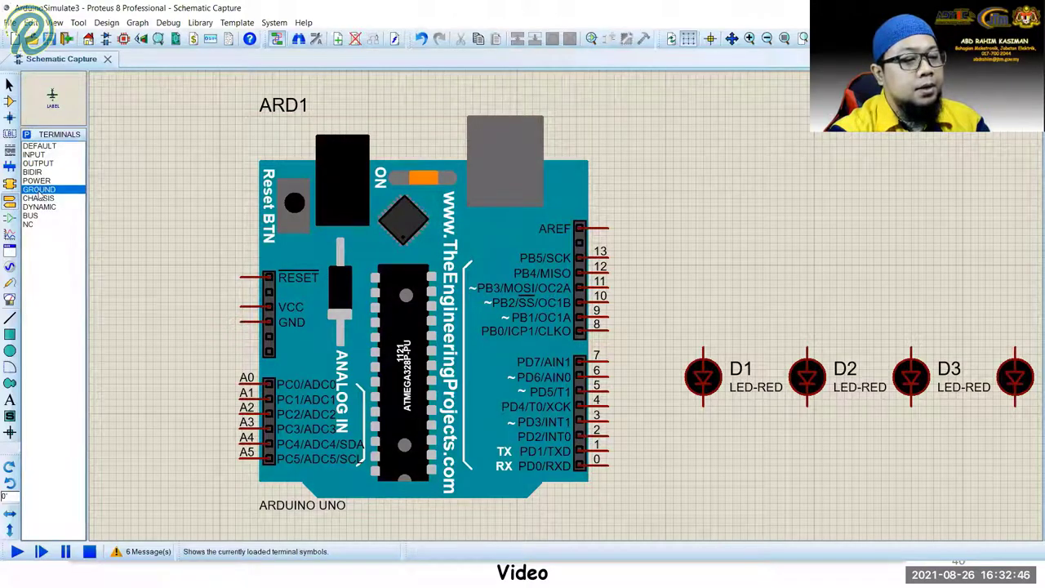
click(865, 478)
click(703, 404)
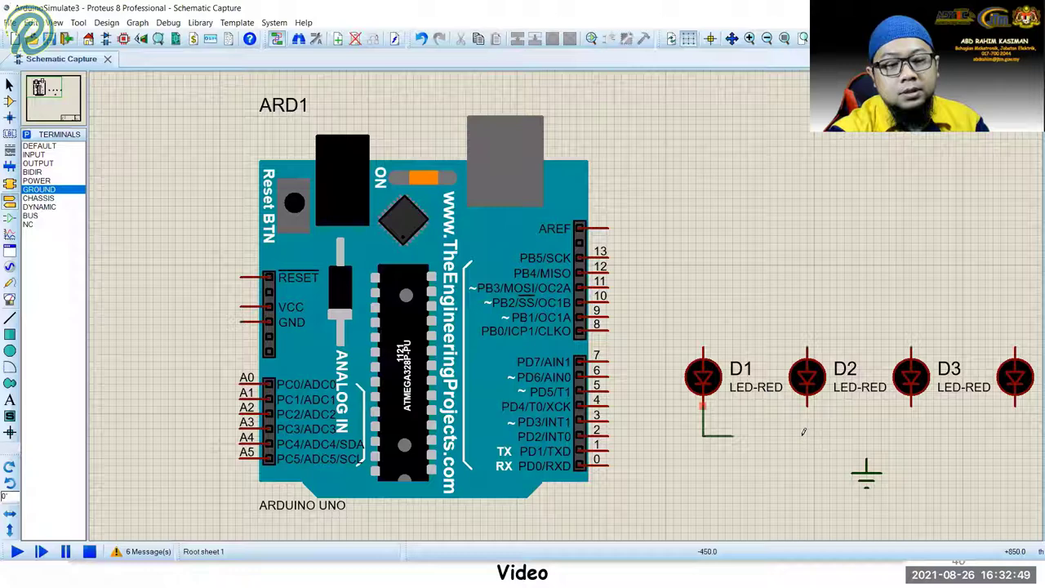
click(866, 461)
click(1015, 405)
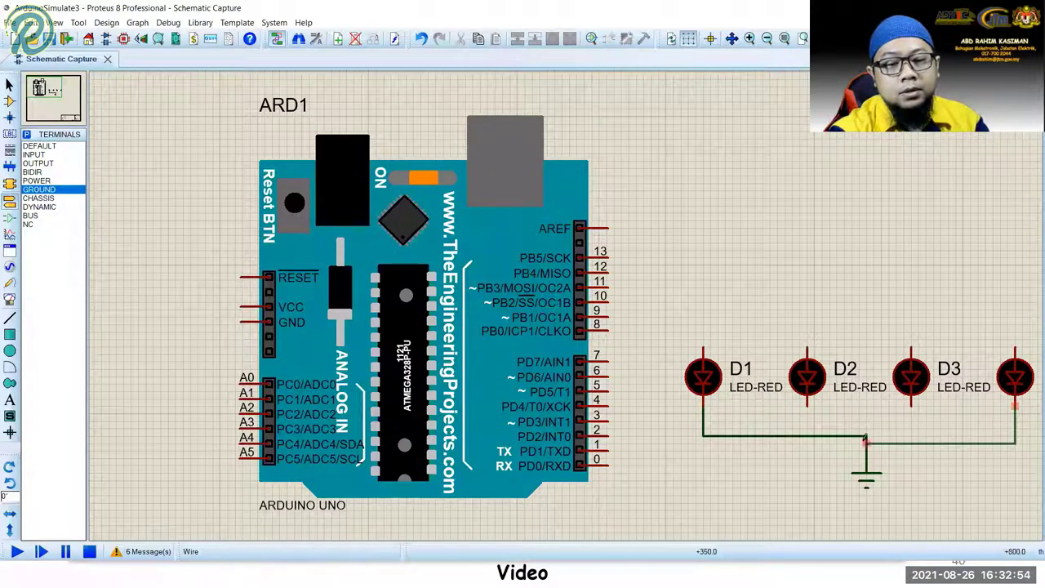
click(866, 435)
- Try wiring LED D3's cathode to the shared ground line, and delete that wire
click(911, 408)
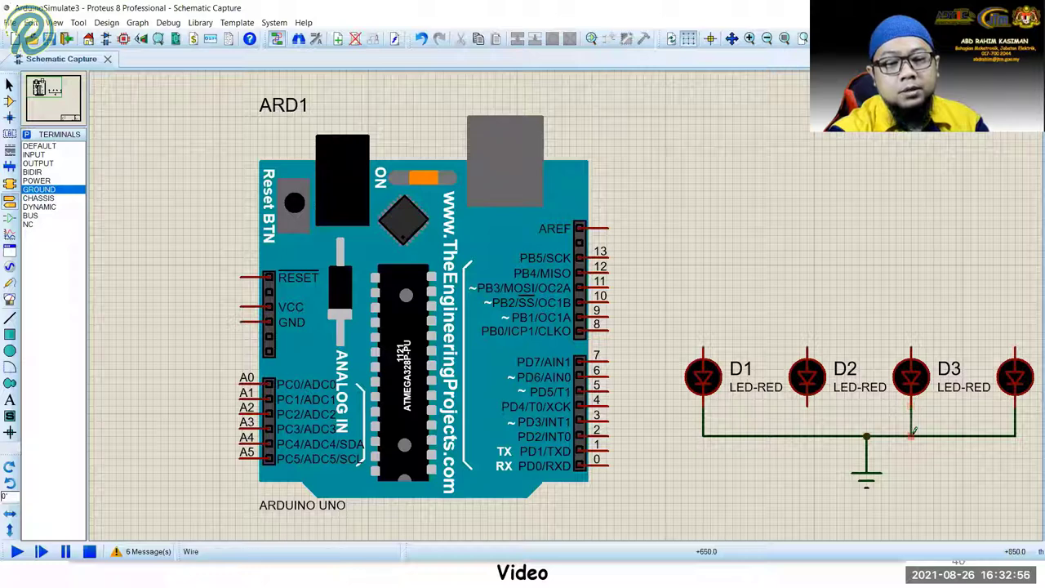
click(910, 435)
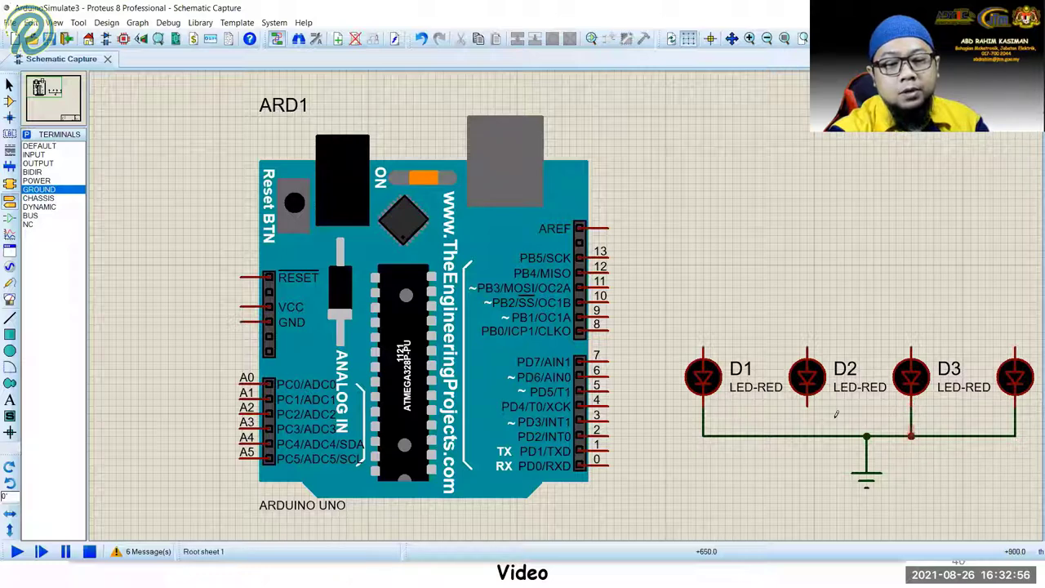
right_click(912, 417)
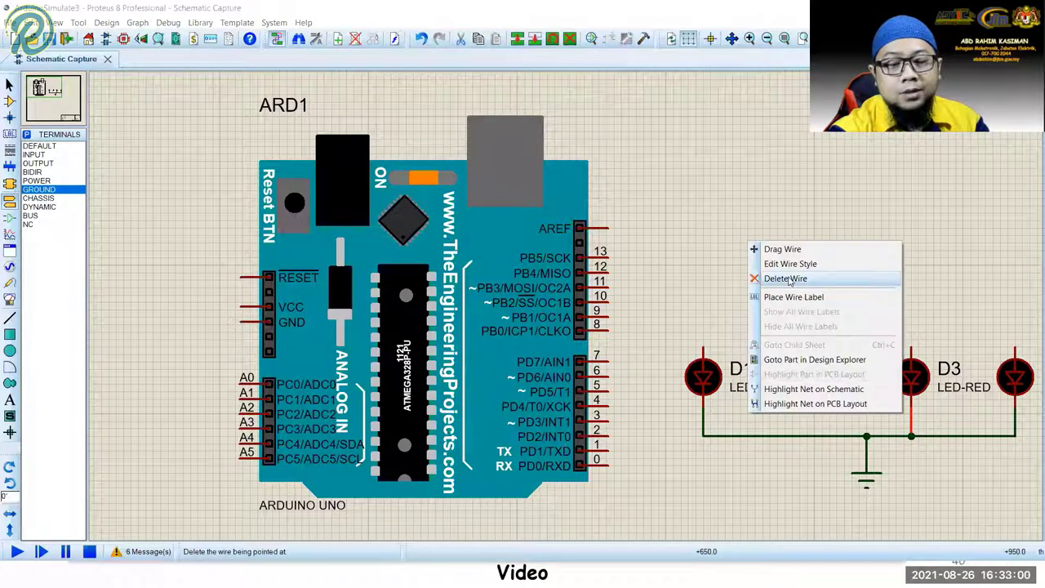
click(786, 278)
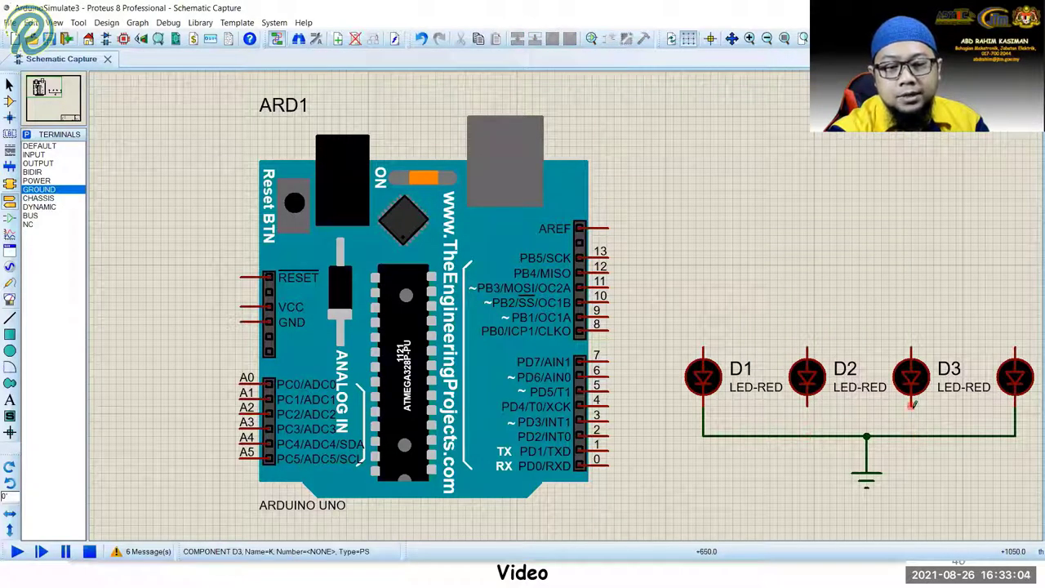
- Wire the cathodes of LEDs D3 and D2 straight down to the shared ground line
click(911, 403)
click(912, 435)
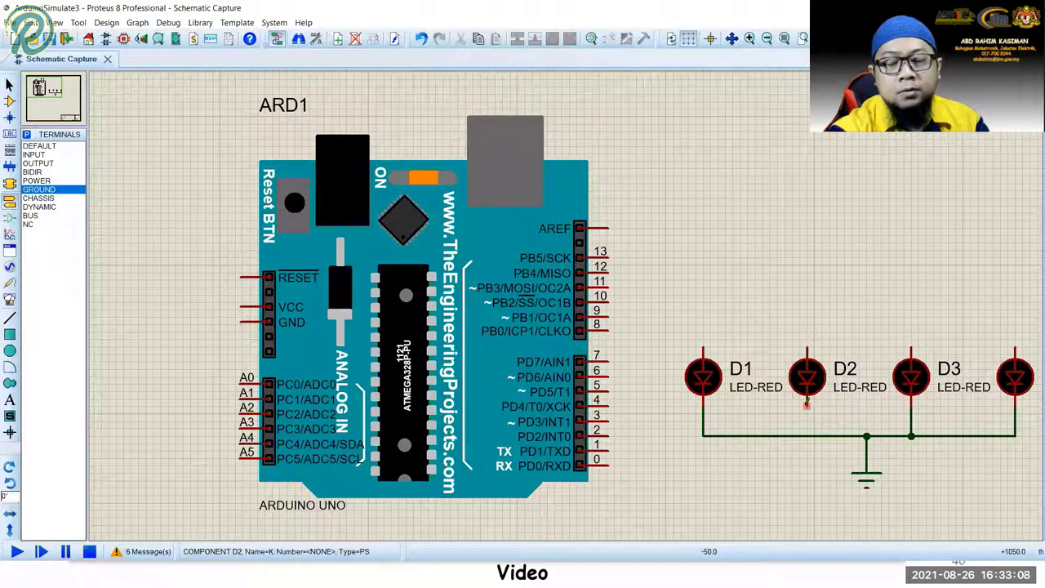
double_click(806, 403)
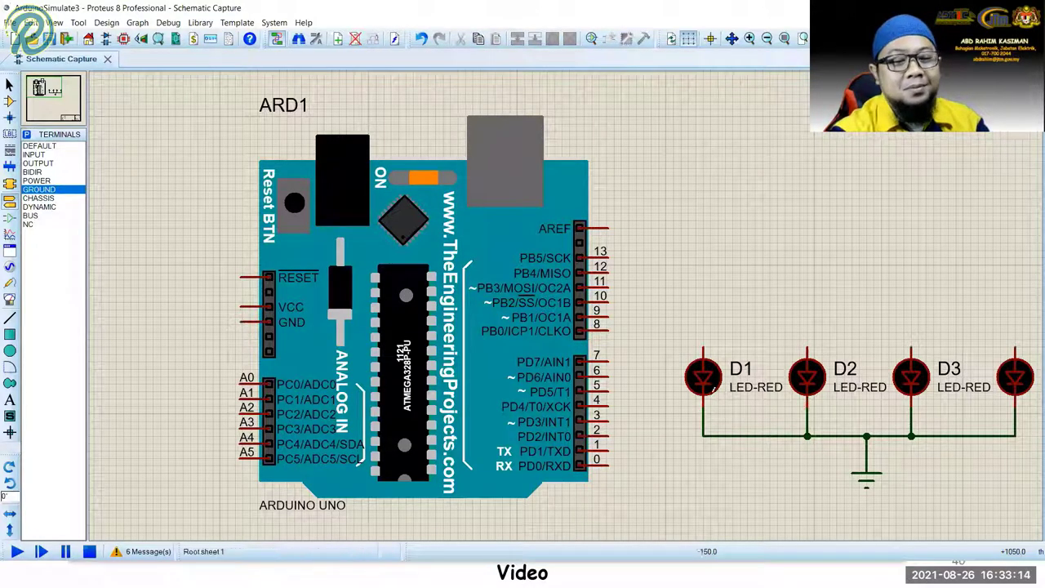
- Wire Arduino pins 12, 11, 10 and 9 to the anodes of D1, D2, D3 and the fourth LED respectively
click(608, 269)
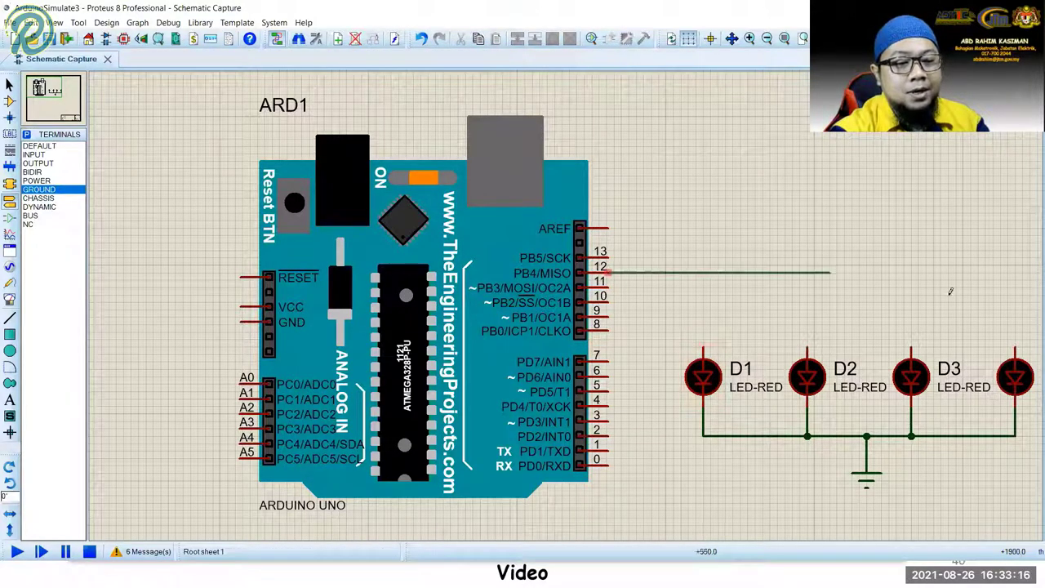
click(704, 340)
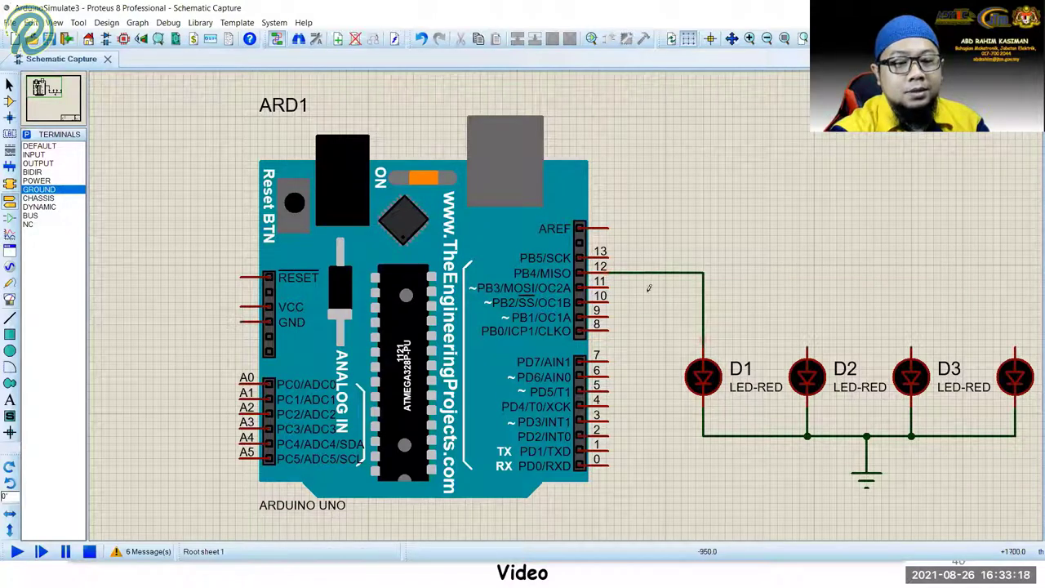
click(611, 282)
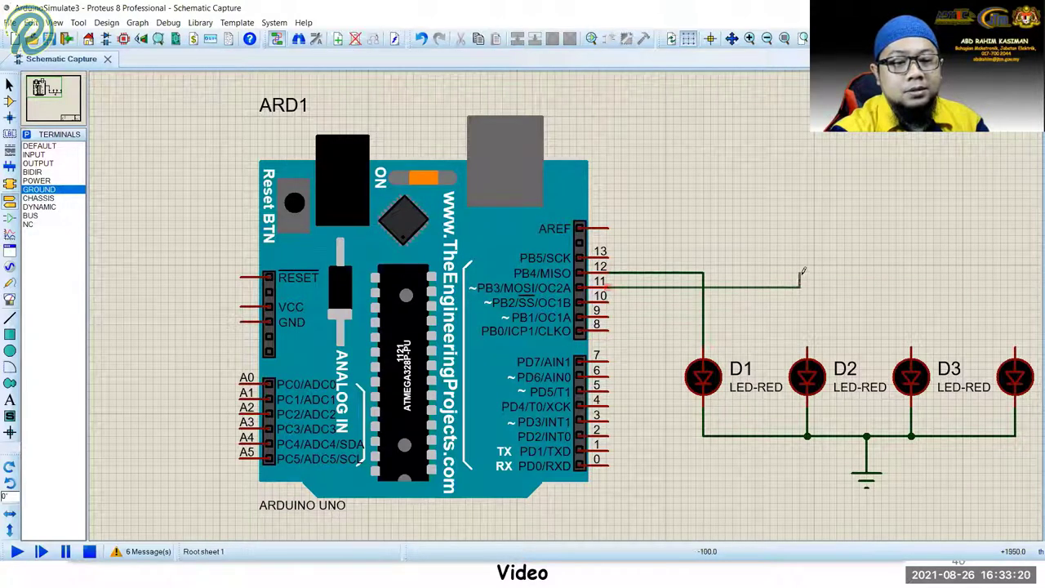
click(806, 347)
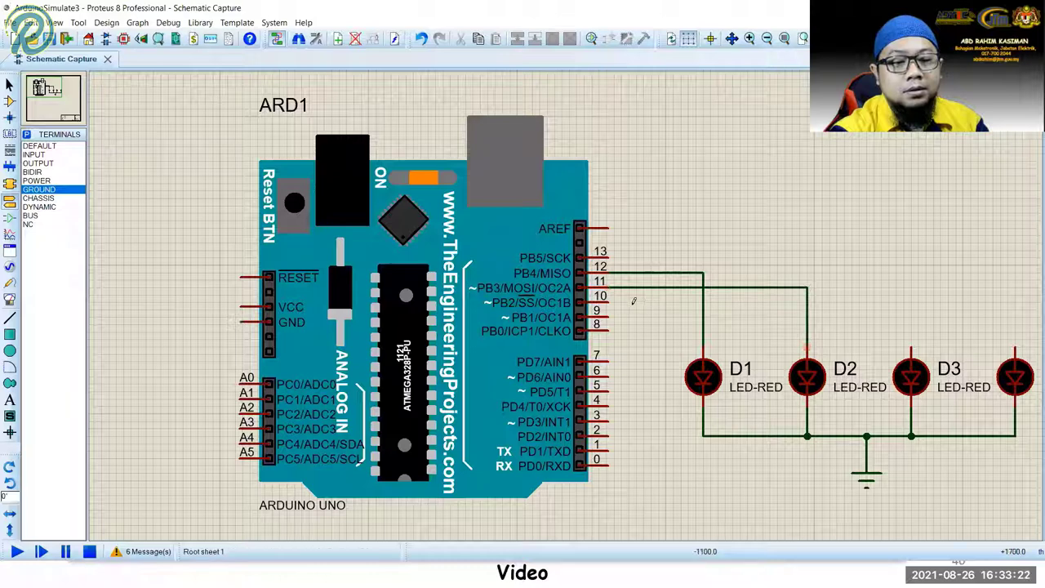
click(611, 300)
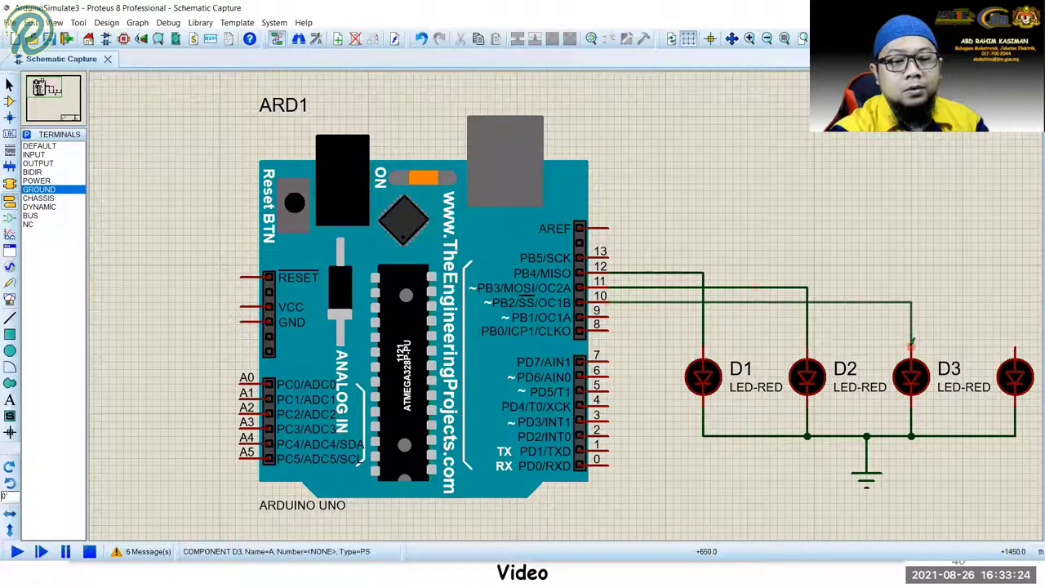
click(911, 348)
click(610, 316)
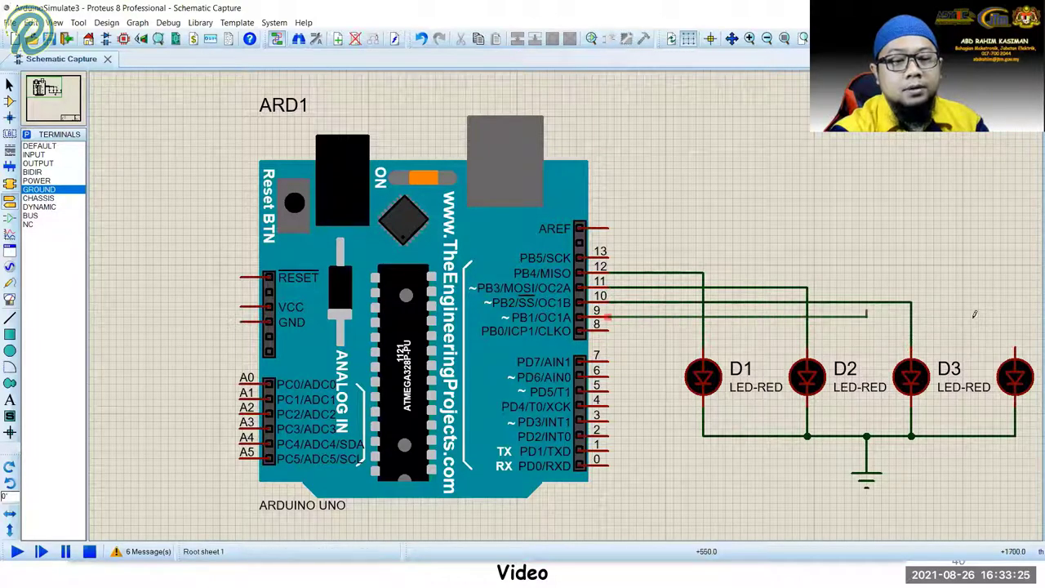
click(1014, 344)
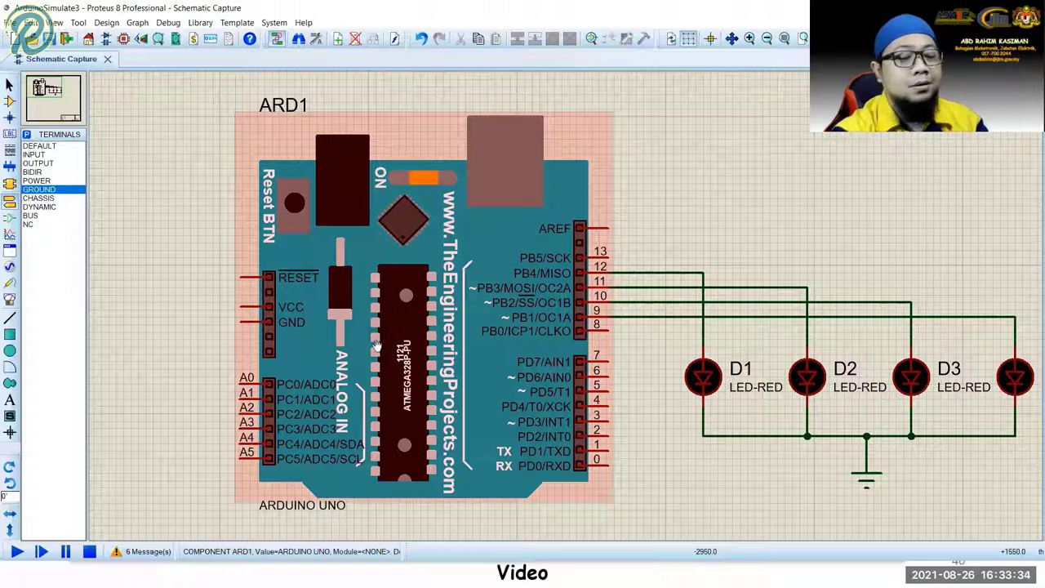
- Run the simulation to watch the running light on the four LEDs, and stop it
click(15, 552)
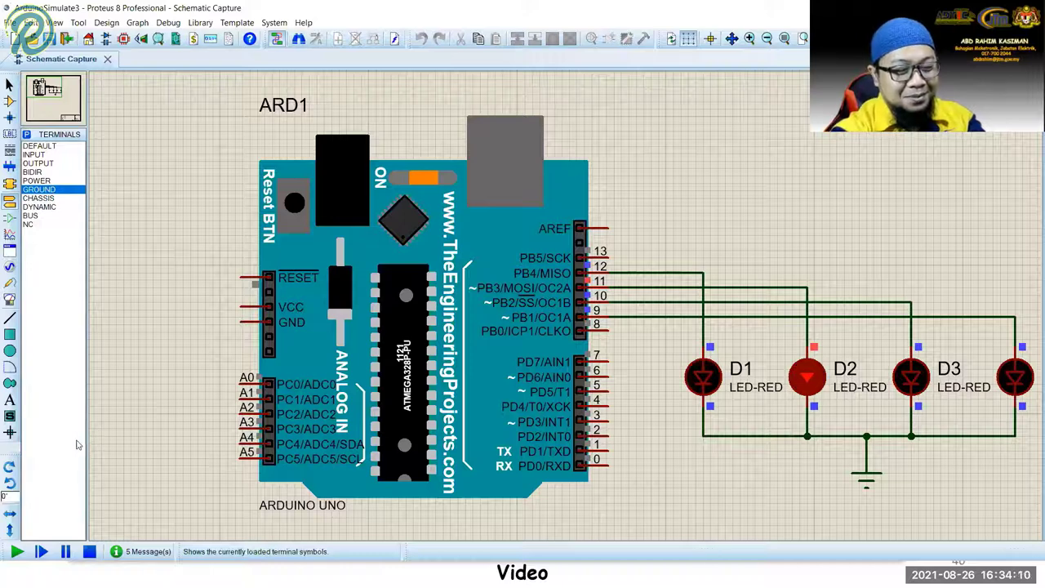
click(89, 551)
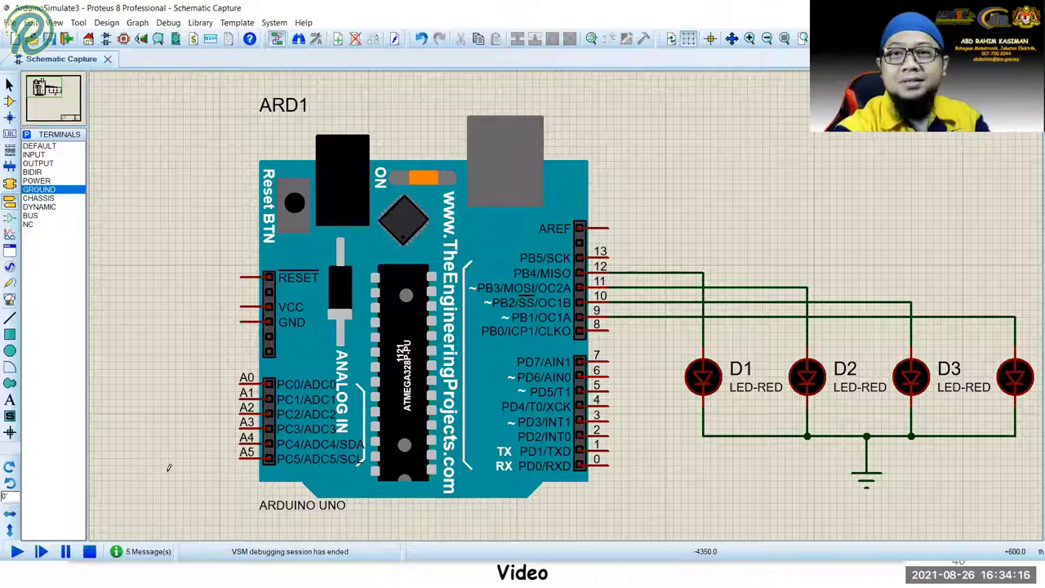
- Switch to the Blink sketch in the Arduino IDE to review the loop code, and return to the Proteus schematic
key(alt+Tab)
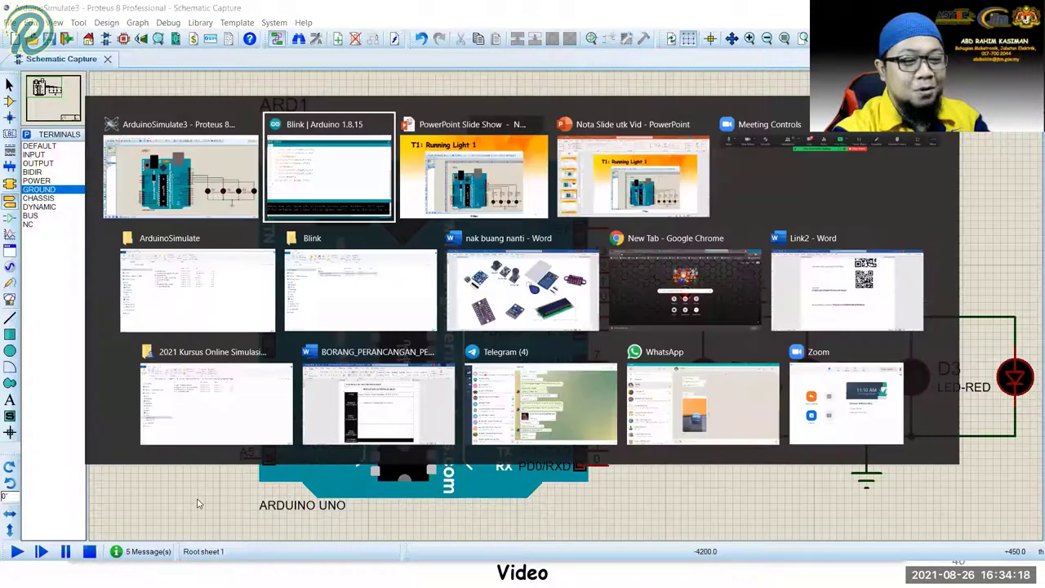
click(326, 217)
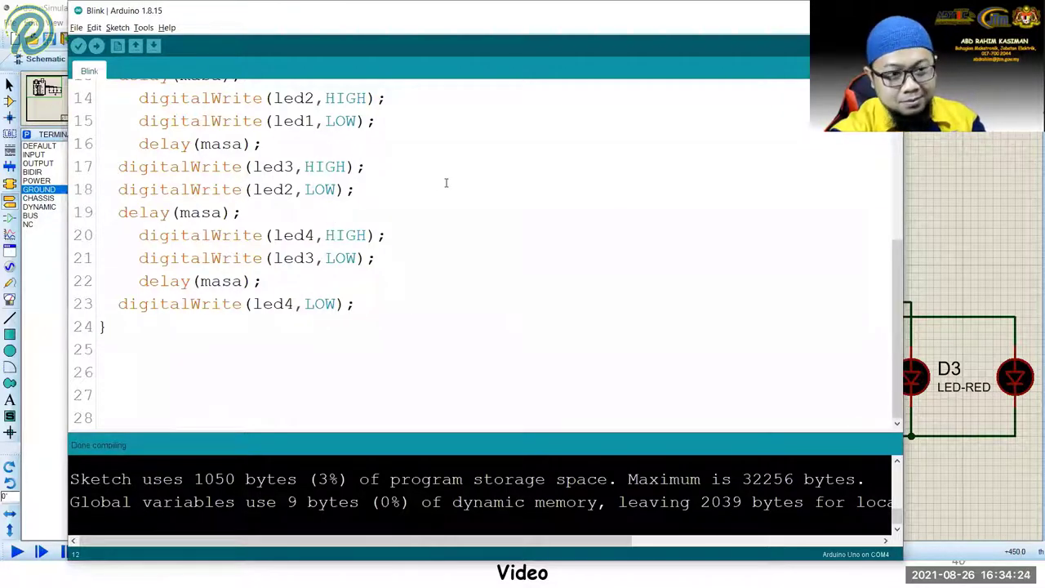
key(alt+Tab)
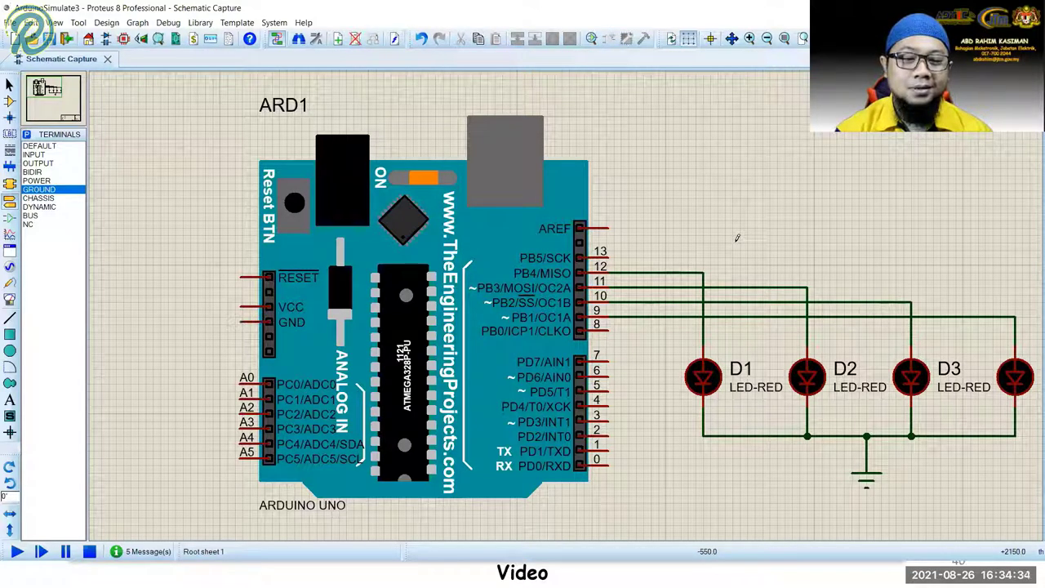
- Replace the wire from pin 9 to the fourth LED with one joined to D1's wire at a junction
right_click(836, 316)
click(878, 347)
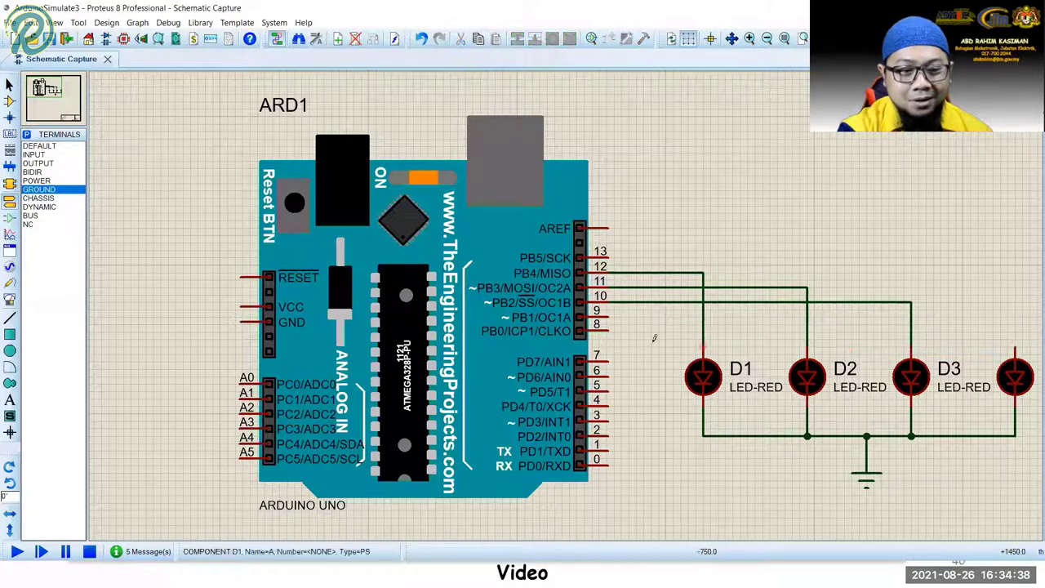
click(608, 316)
click(703, 317)
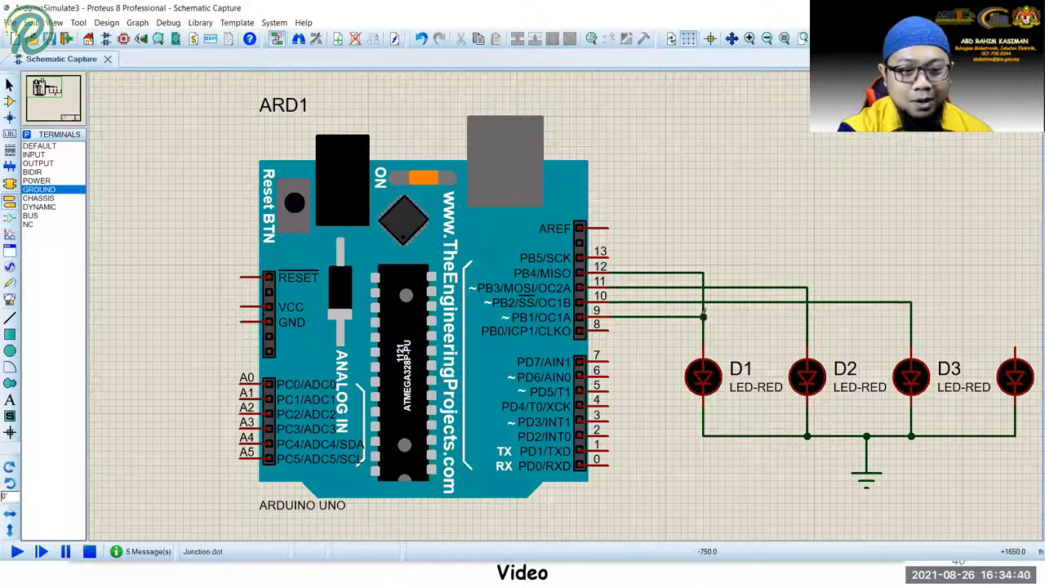
click(703, 317)
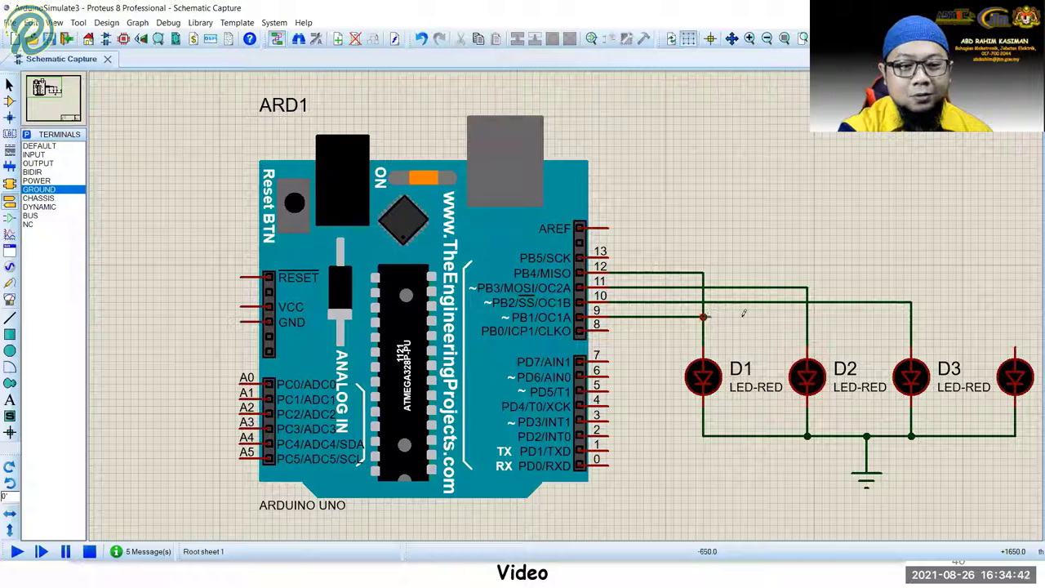
click(1015, 343)
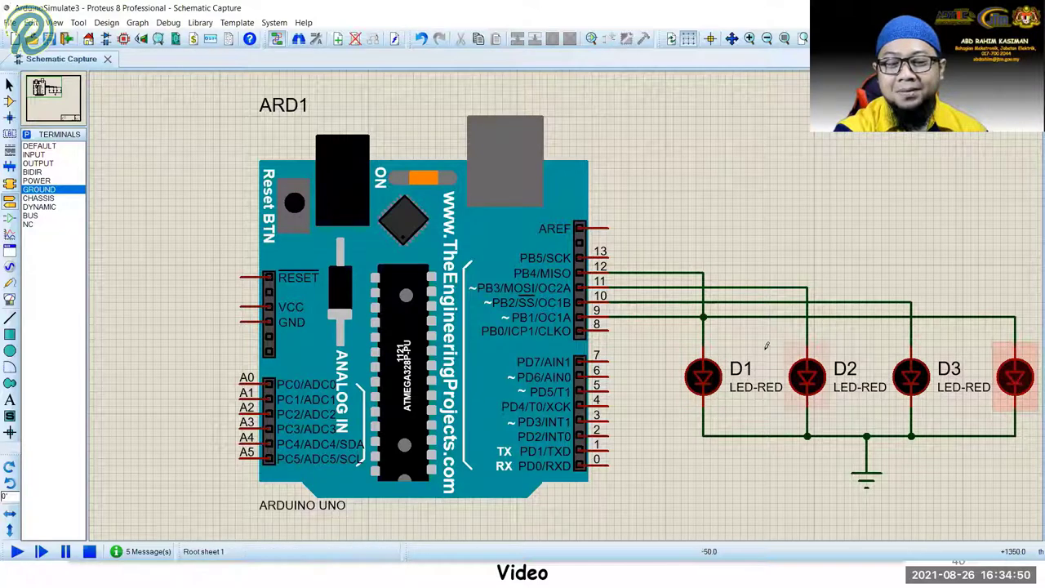
- Delete both wire segments meeting at the junction on D1's wire, and wire pin 9 directly to the fourth LED's anode
right_click(705, 315)
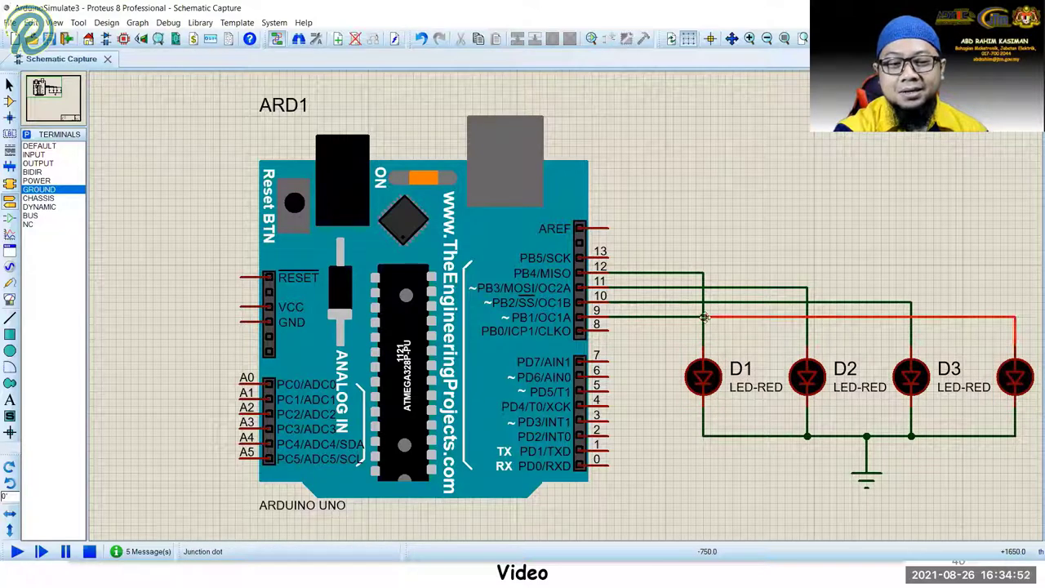
click(746, 351)
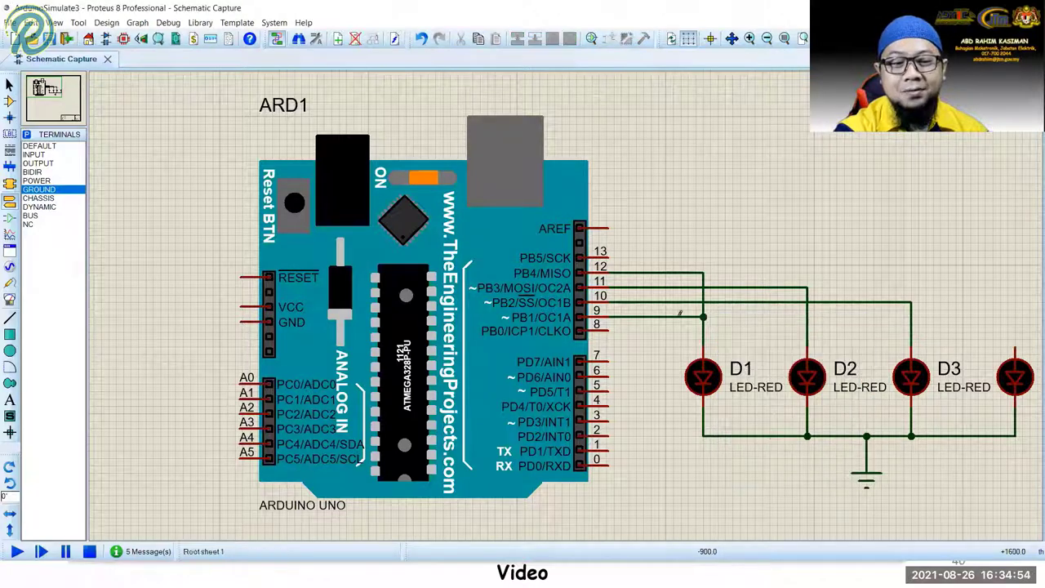
right_click(680, 317)
click(734, 351)
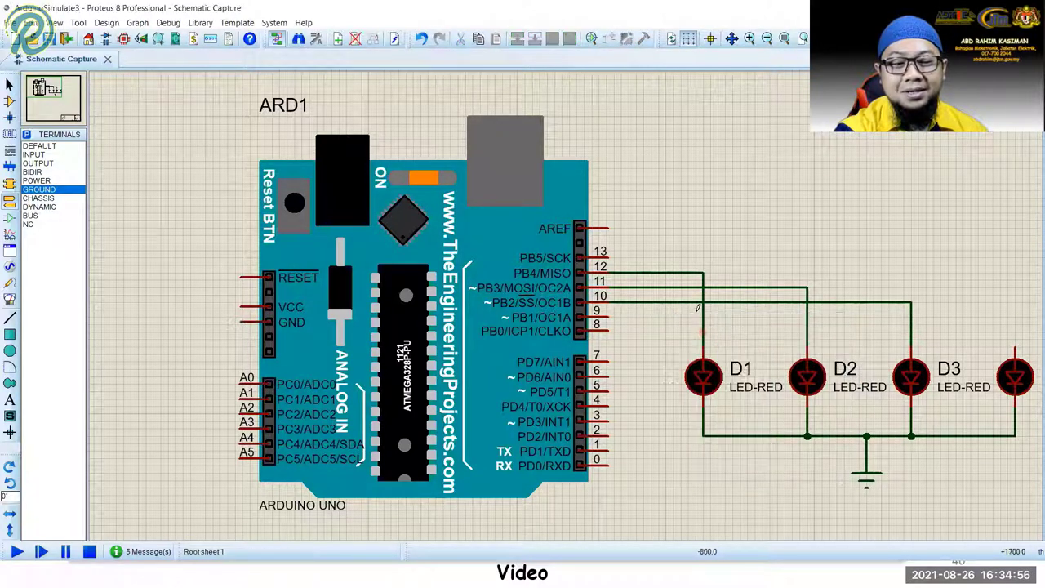
click(610, 311)
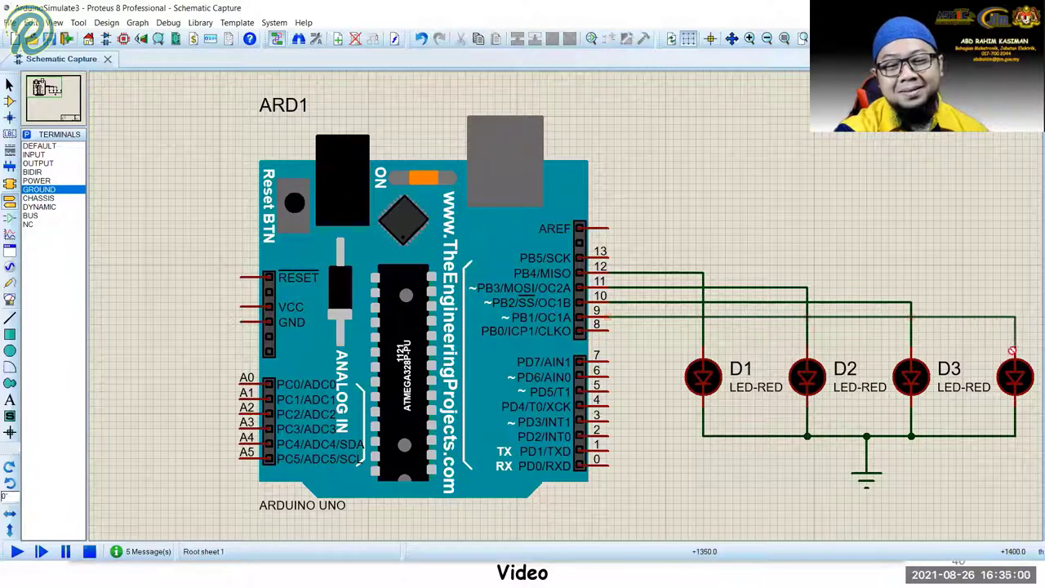
click(1012, 351)
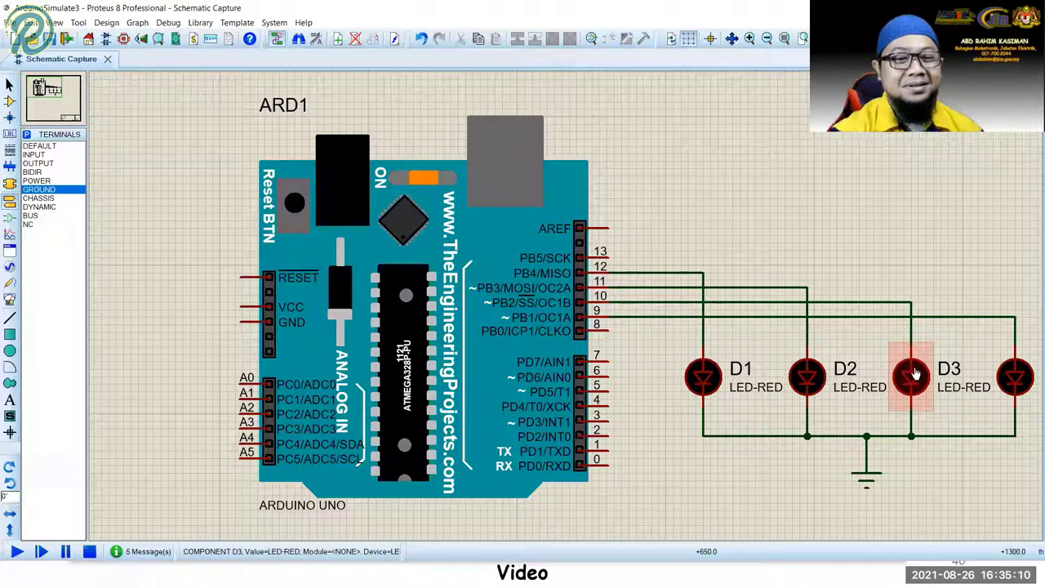
- Delete the four wires linking Arduino pins 12, 9, 10 and 11 to the LED anodes
right_click(688, 274)
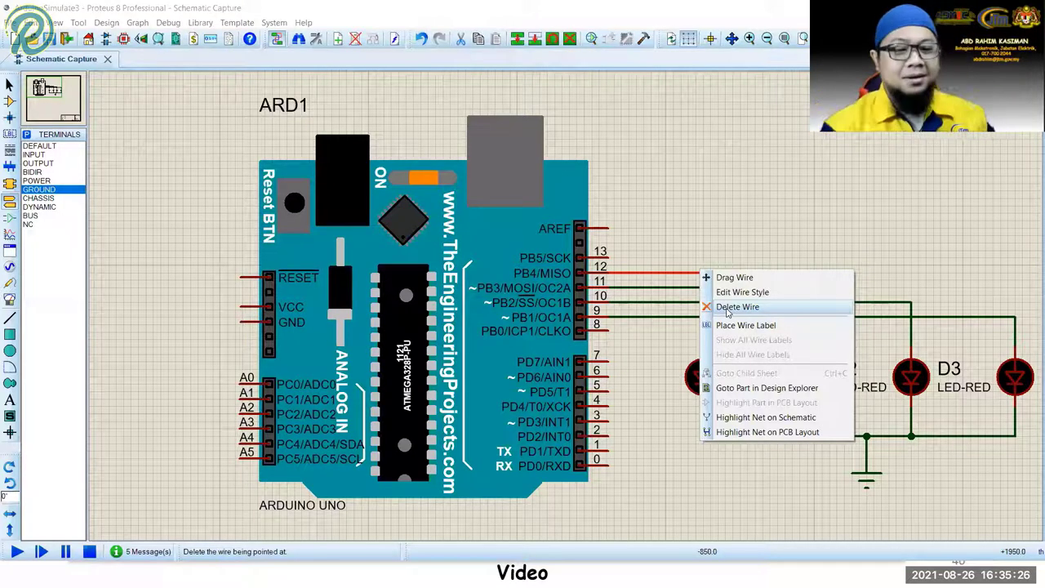
click(734, 307)
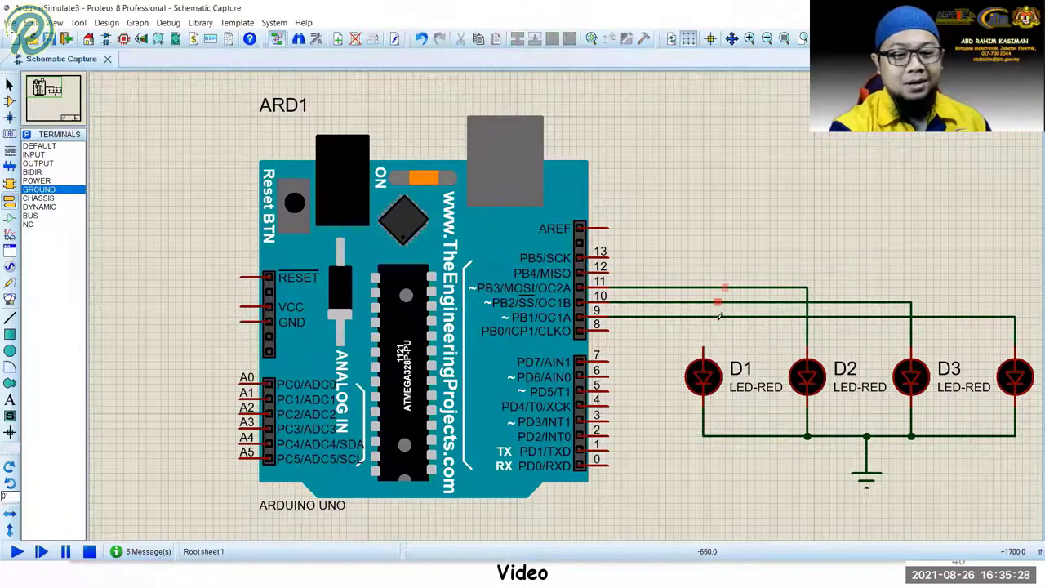
right_click(718, 317)
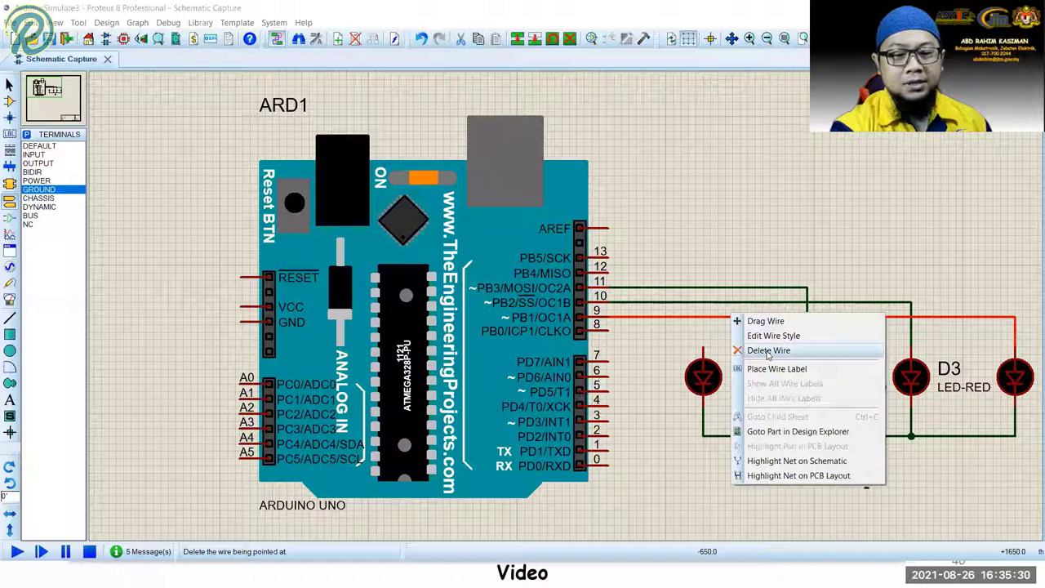
click(768, 351)
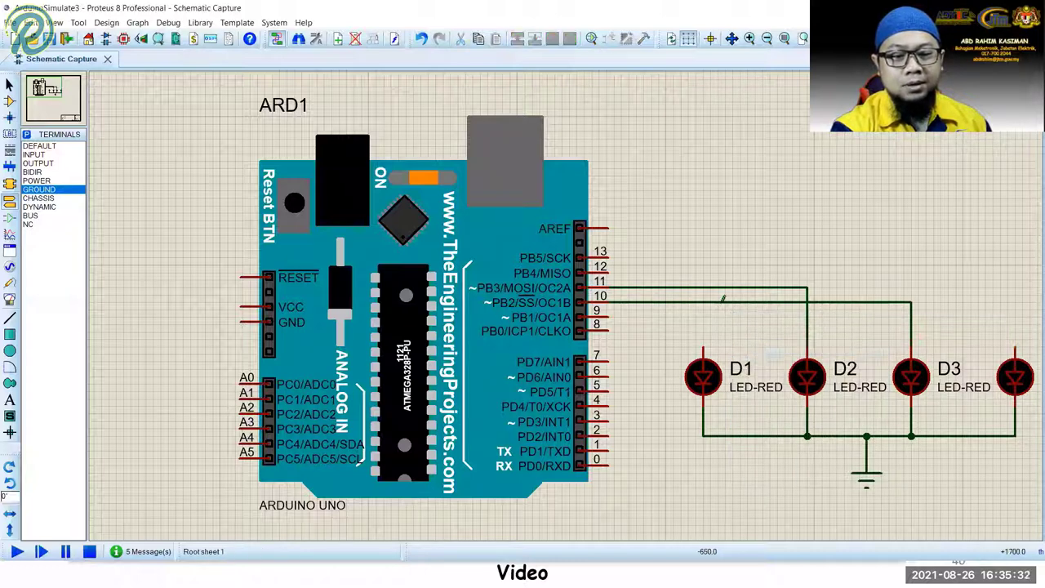
right_click(723, 302)
click(773, 334)
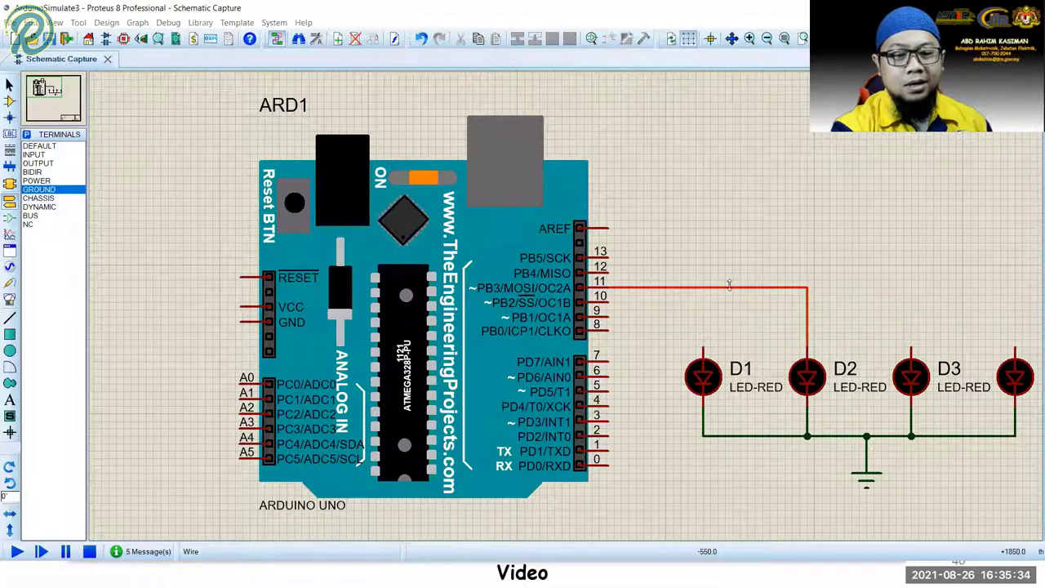
right_click(729, 287)
click(784, 317)
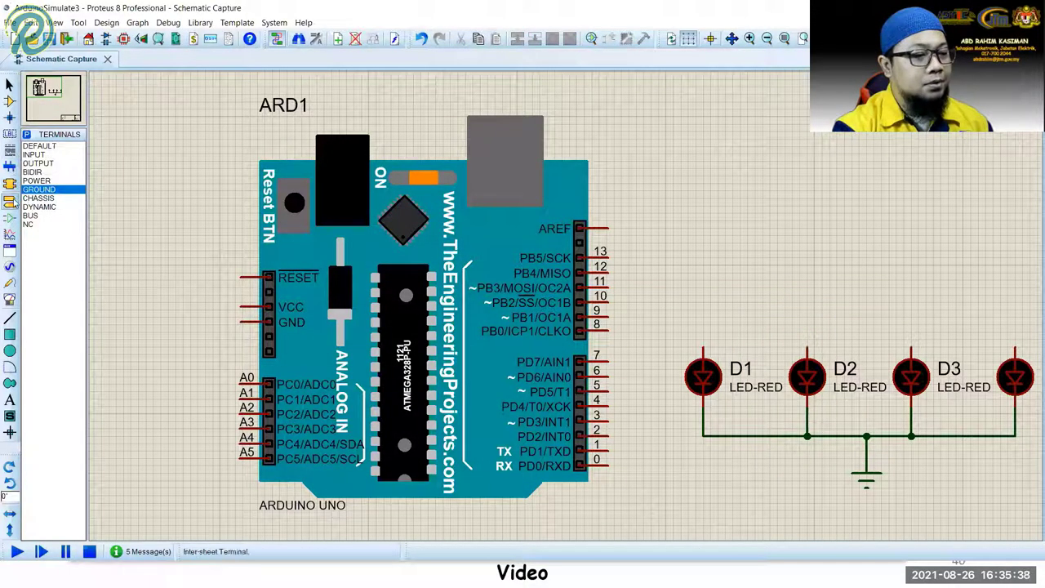
- Place a DEFAULT terminal beside pin 12 and rotate it anti-clockwise twice so its lead faces the pin
click(40, 146)
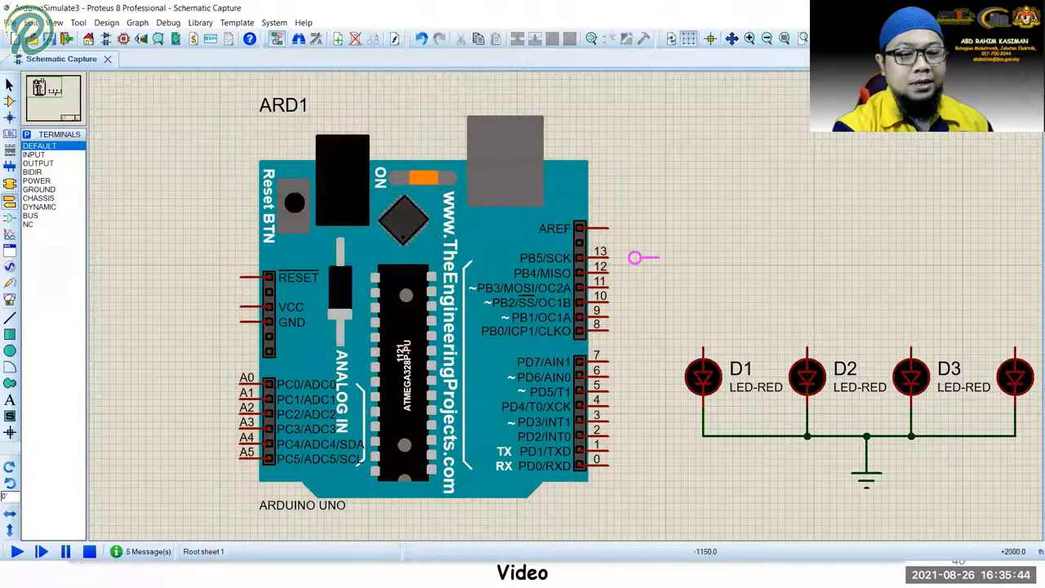
click(626, 274)
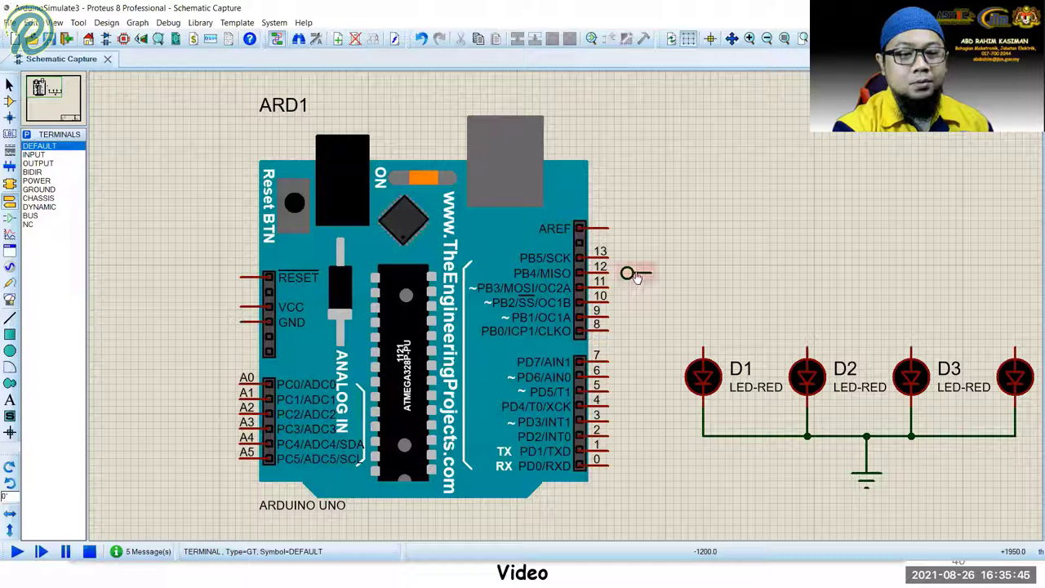
right_click(636, 277)
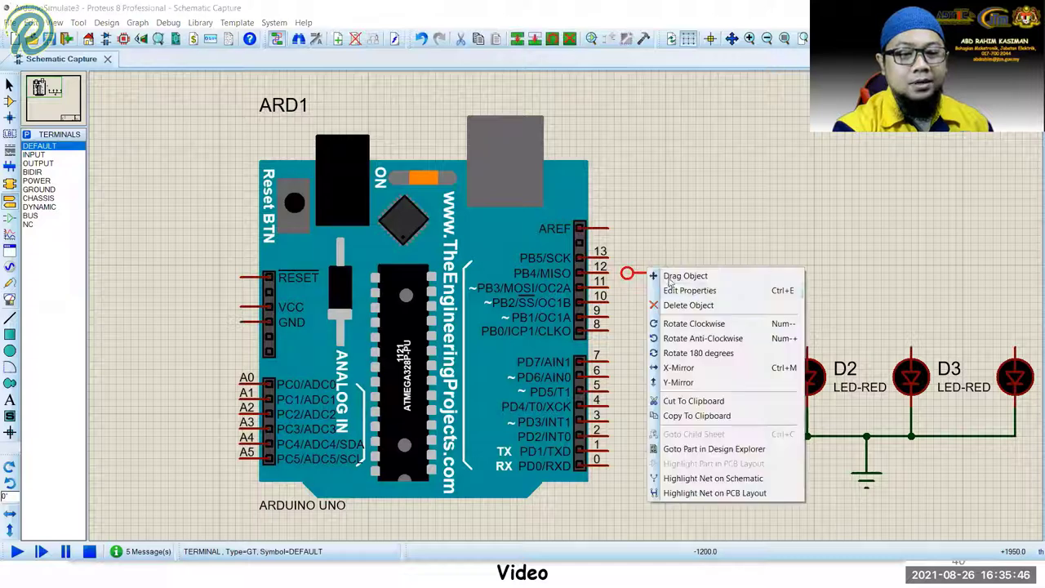
click(704, 338)
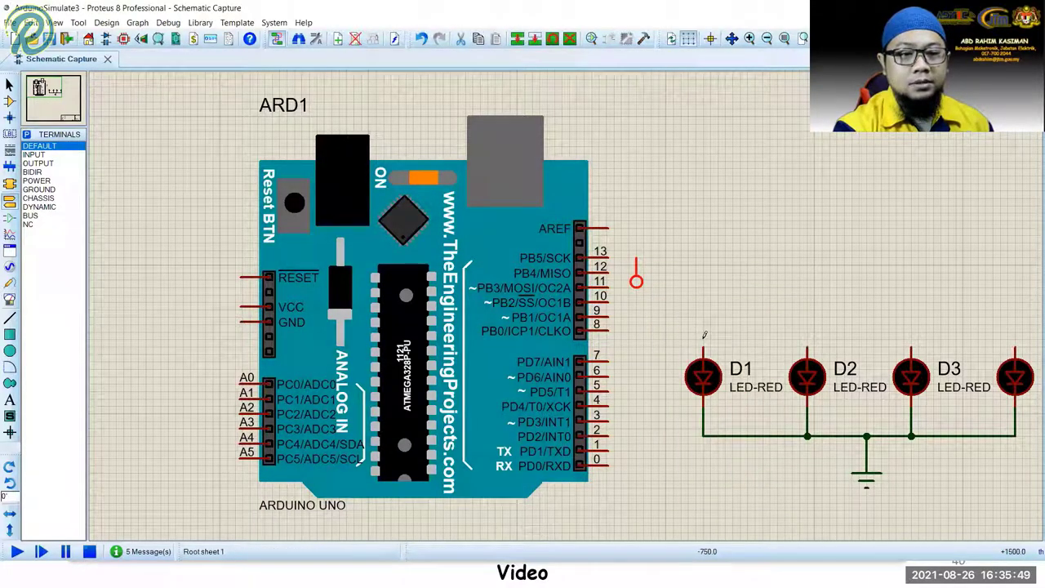
right_click(642, 286)
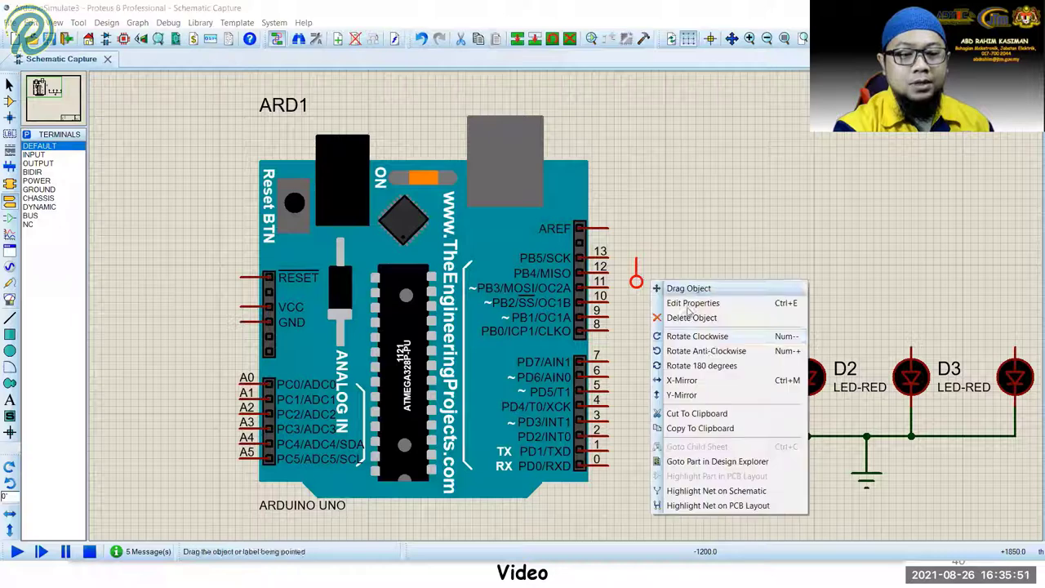
click(704, 350)
right_click(644, 274)
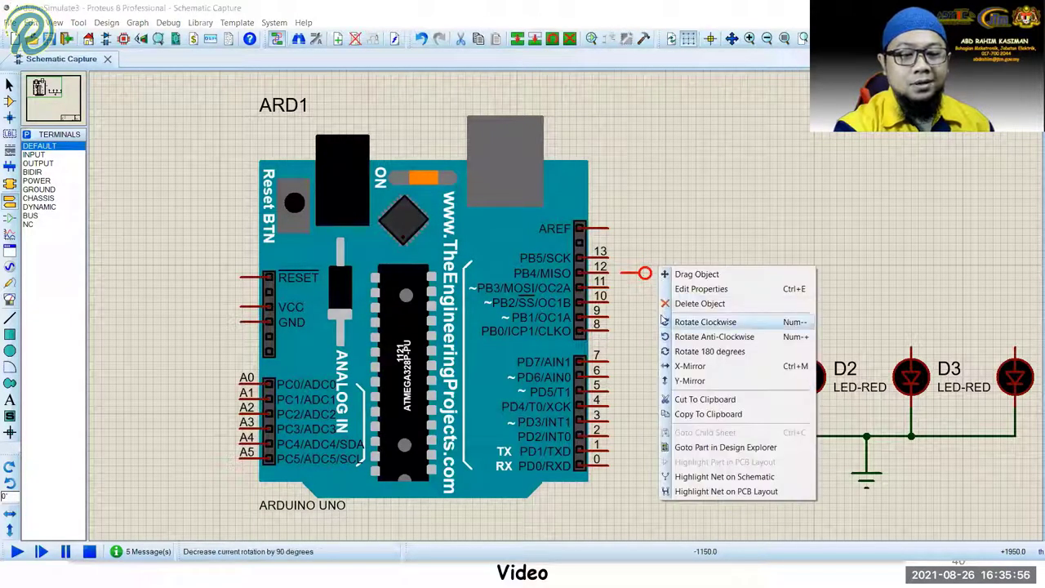
click(626, 298)
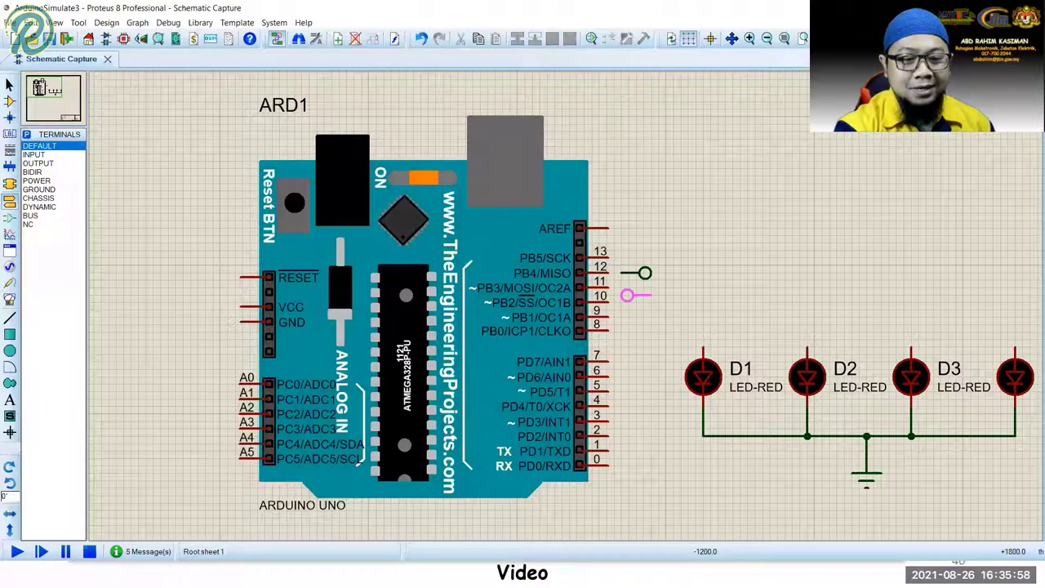
- Copy the rotated terminal and paste one copy beside each of pins 11, 10 and 9
right_click(645, 274)
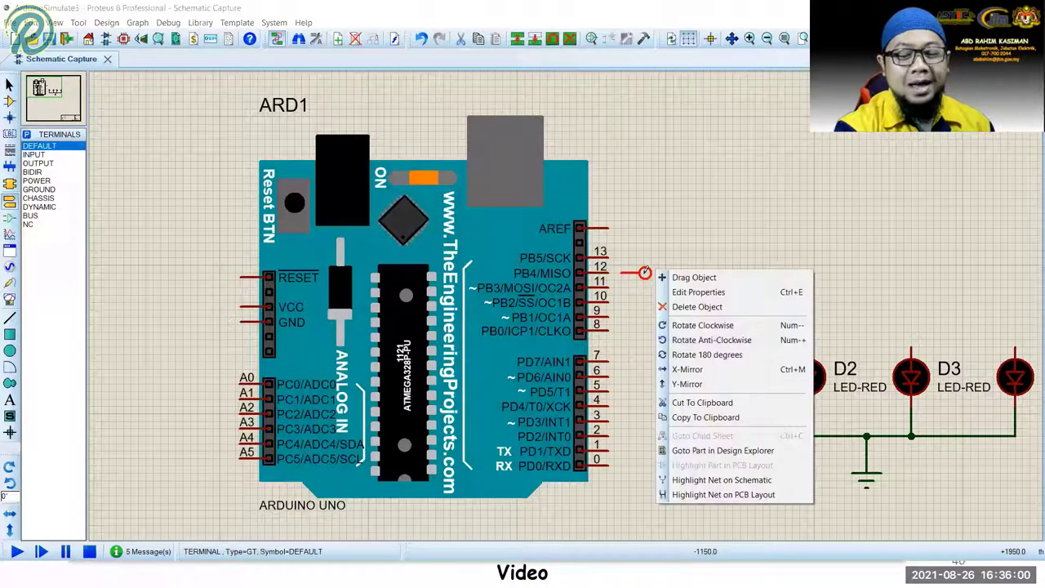
click(707, 417)
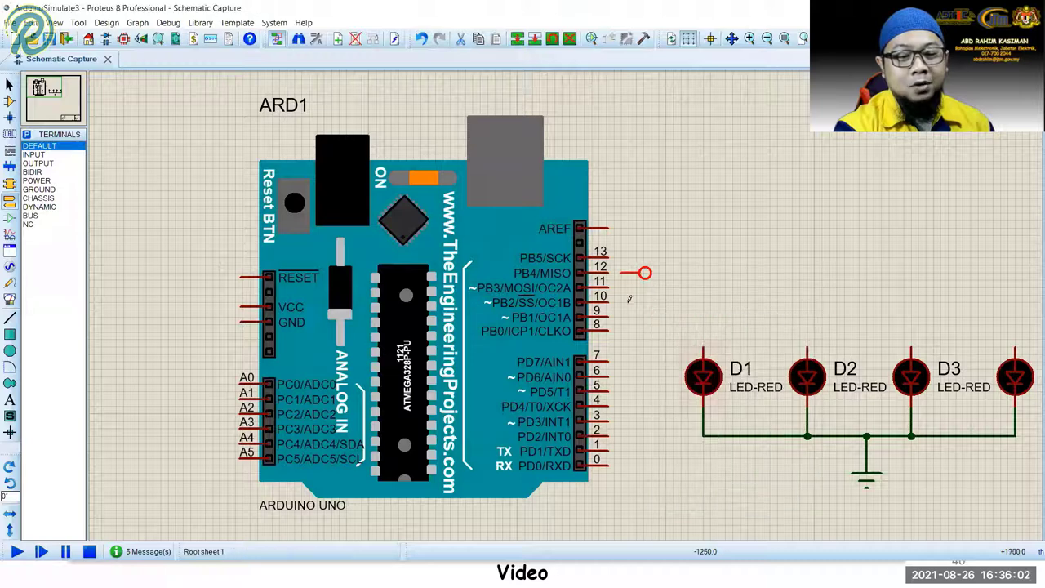
right_click(641, 284)
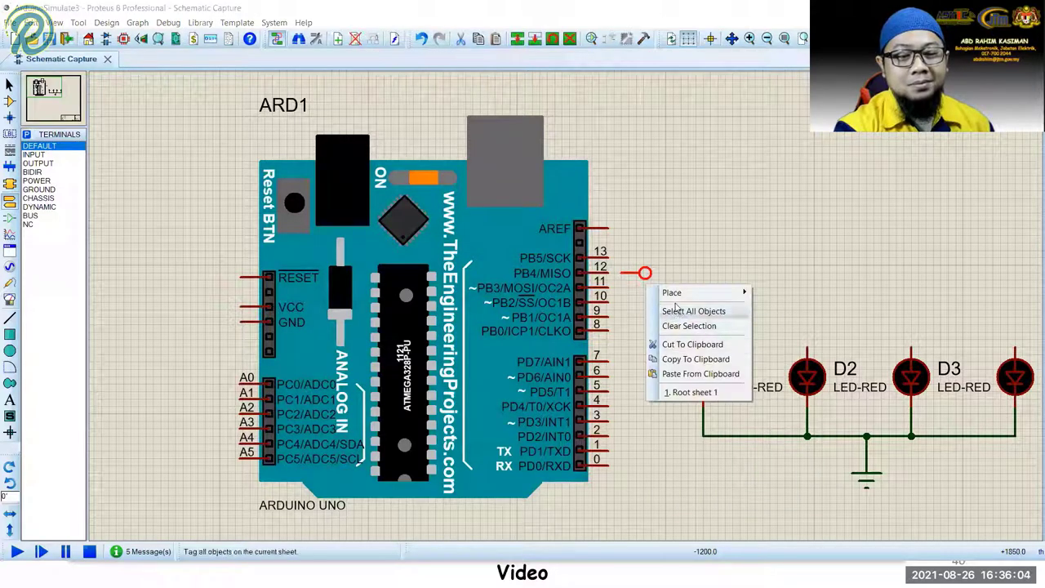
click(688, 374)
click(645, 287)
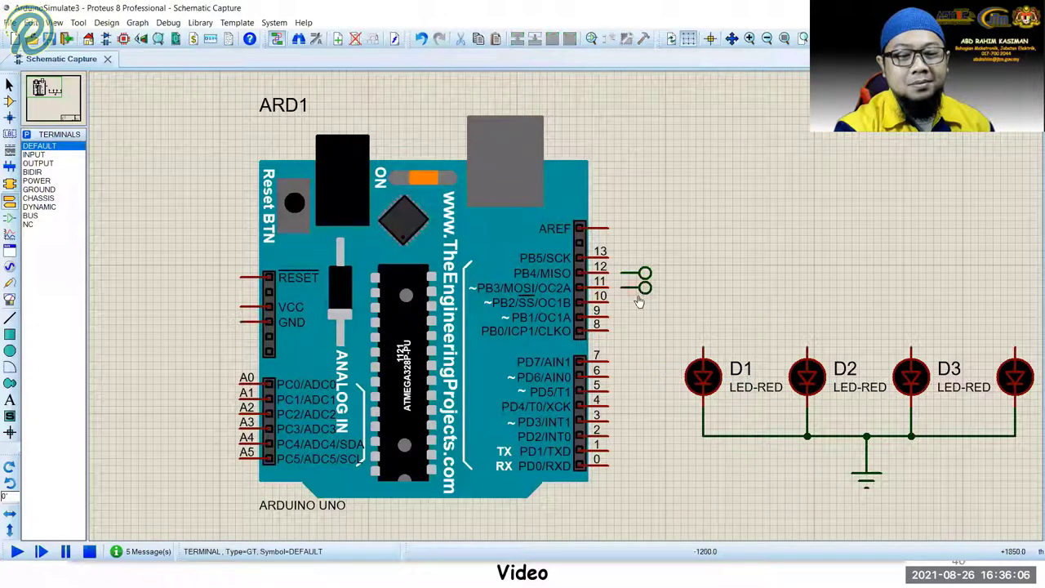
right_click(646, 299)
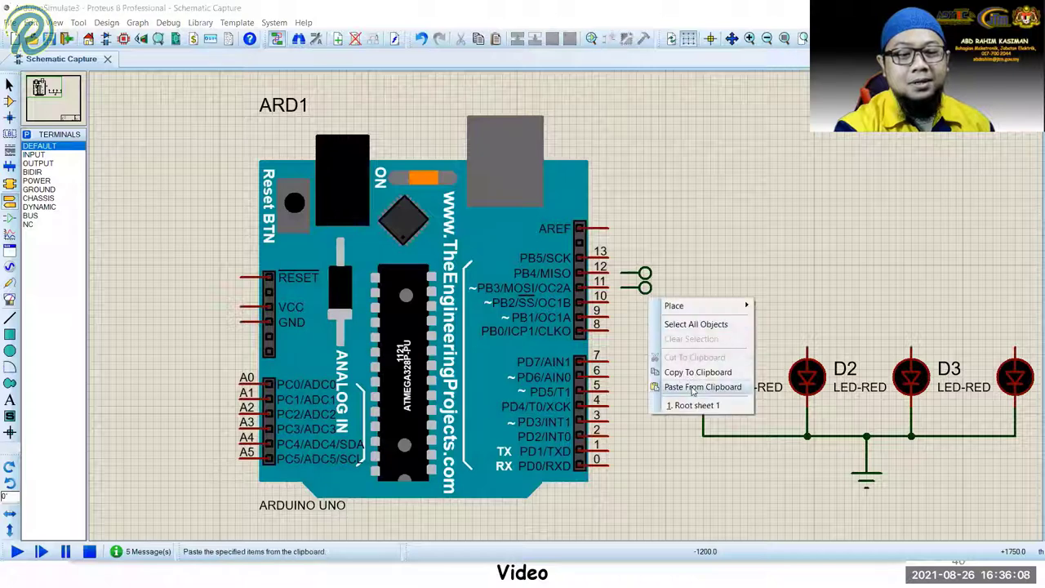
click(692, 391)
click(644, 302)
right_click(644, 303)
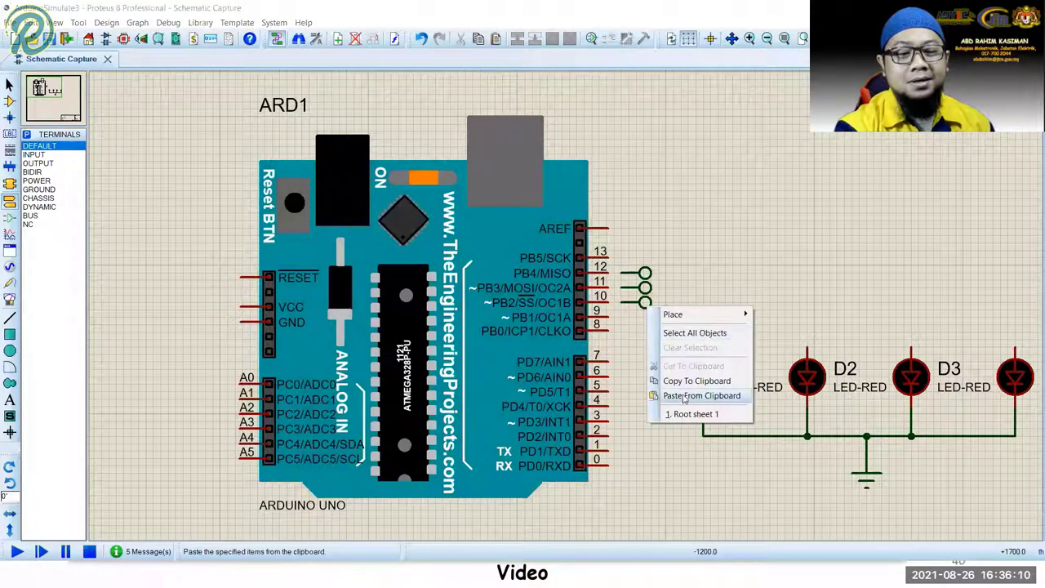
click(692, 395)
click(645, 317)
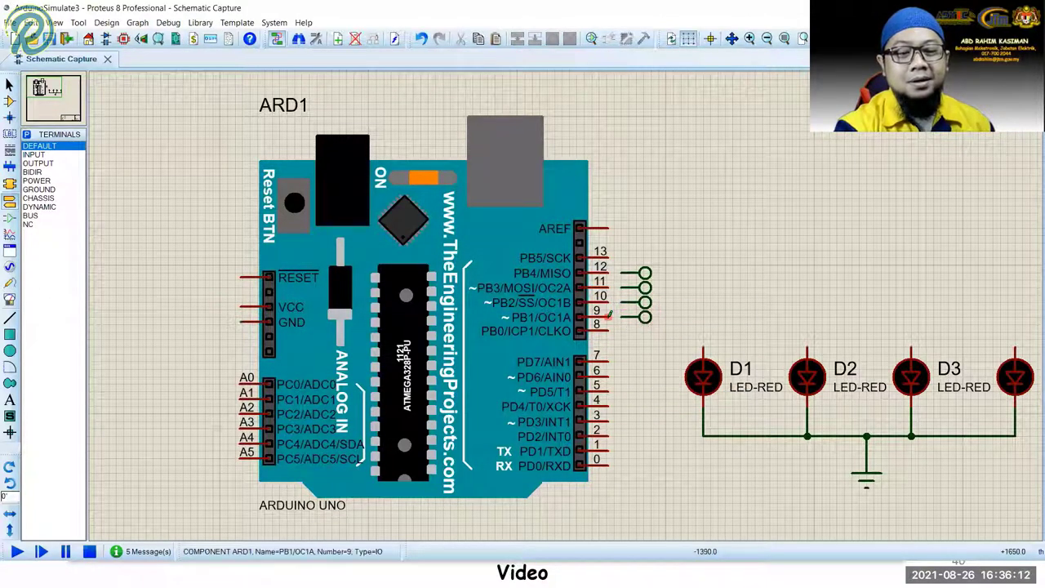
- Wire Arduino pins 12, 11, 10 and 9 to the terminals beside them
click(608, 272)
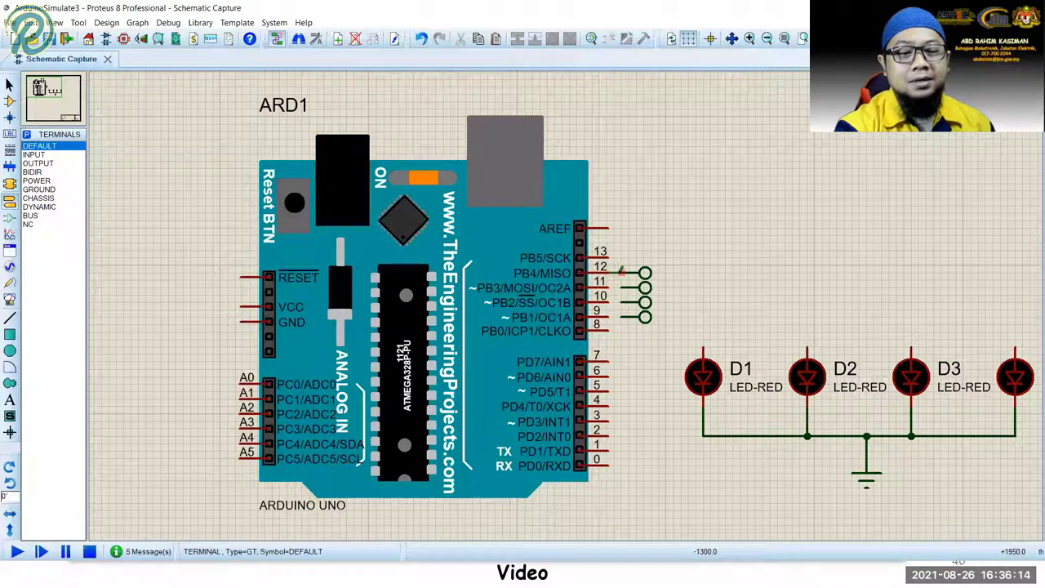
click(638, 273)
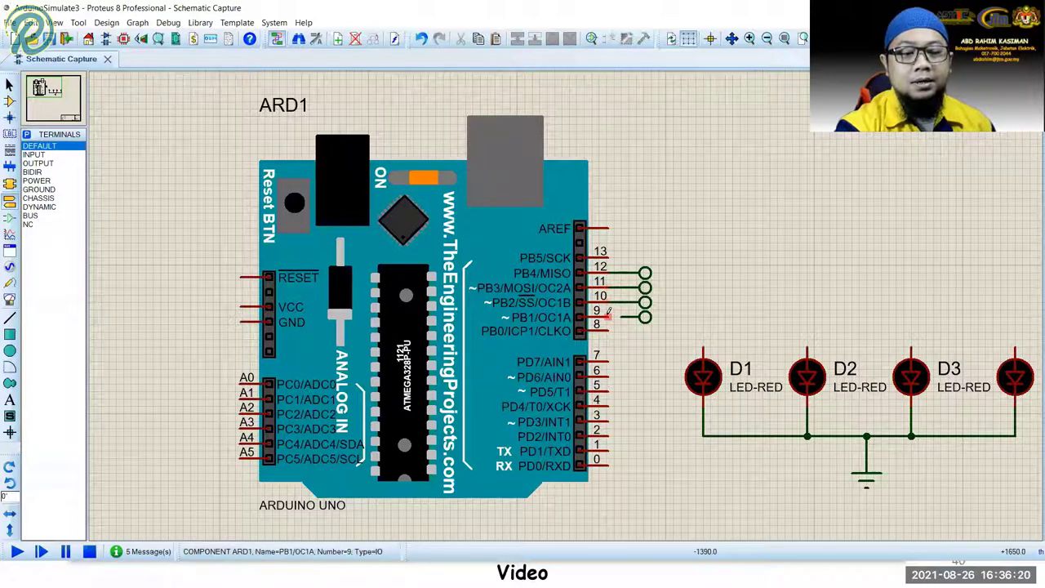
- Label the terminals on pins 12, 11, 10 and 9 as L1, L2, L3 and L4 respectively
click(645, 272)
click(645, 273)
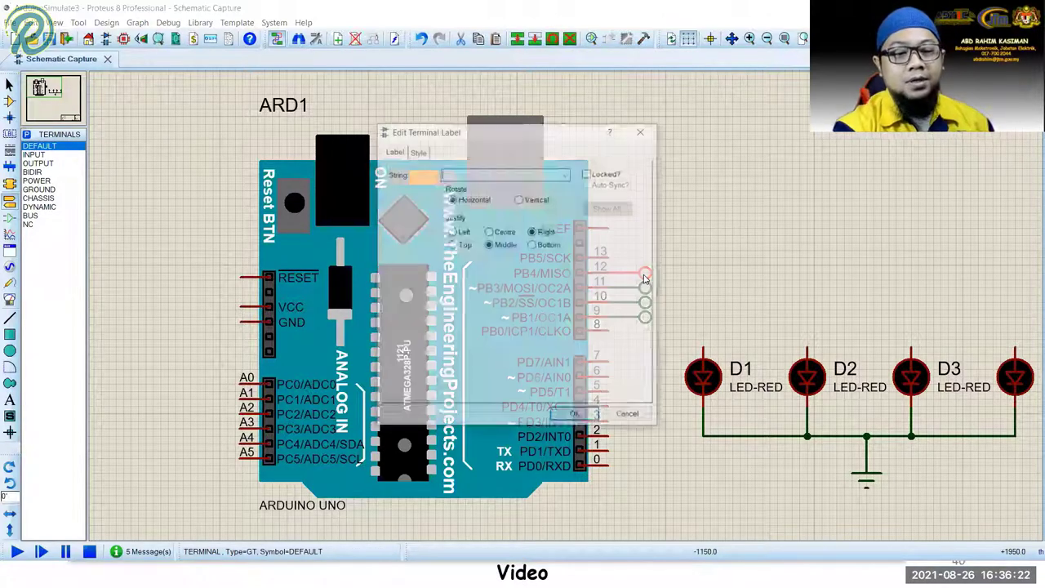
text(L1)
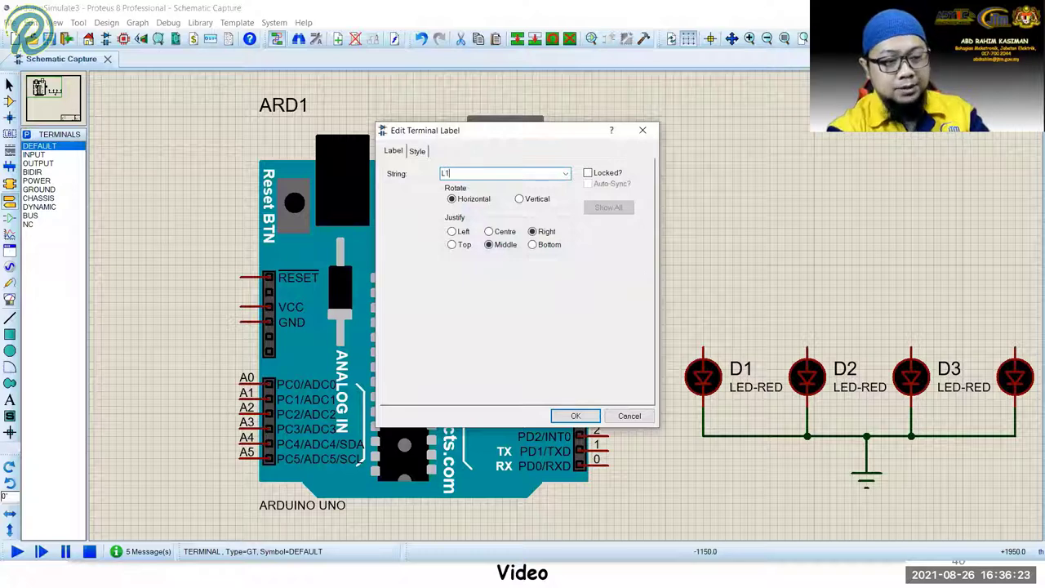
key(Return)
click(645, 287)
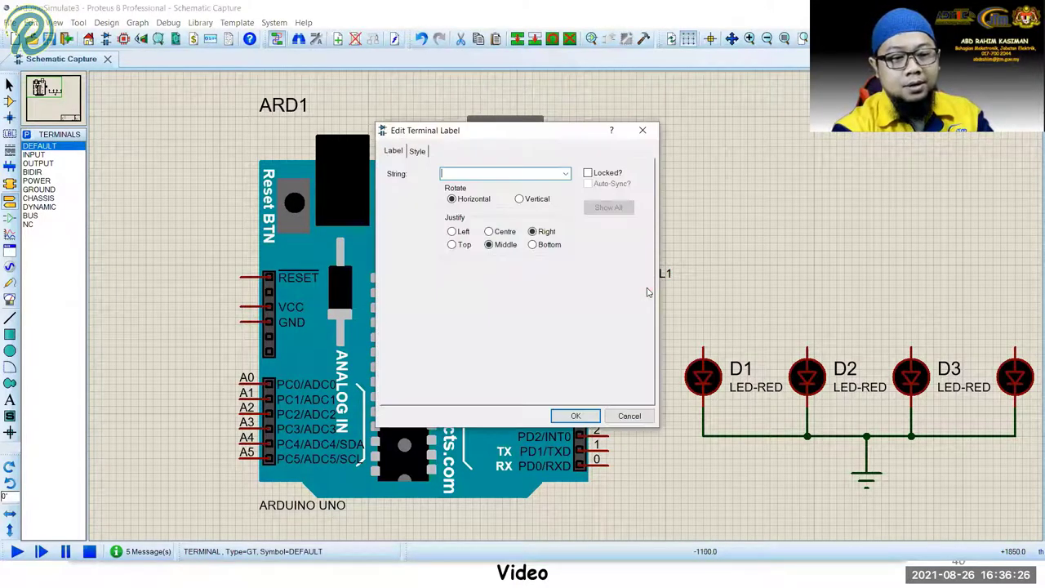
text(L2)
key(Return)
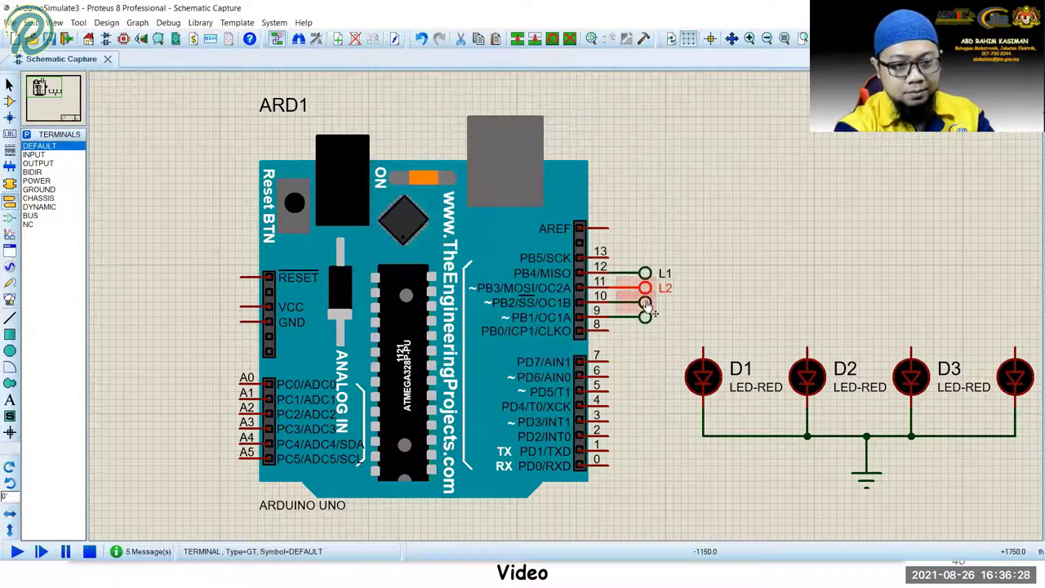
click(646, 303)
text(L3)
key(Return)
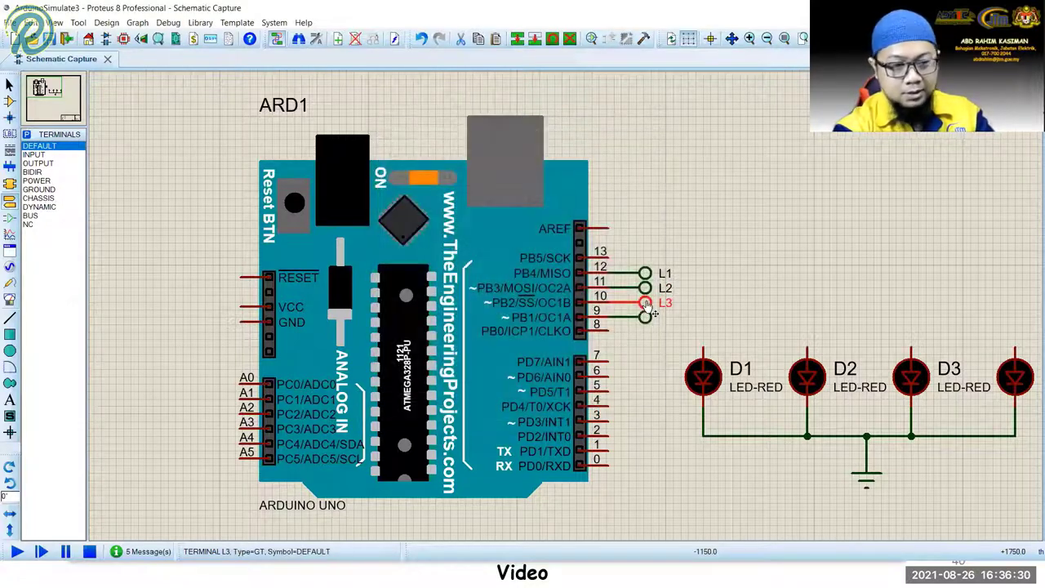
click(649, 322)
text(L)
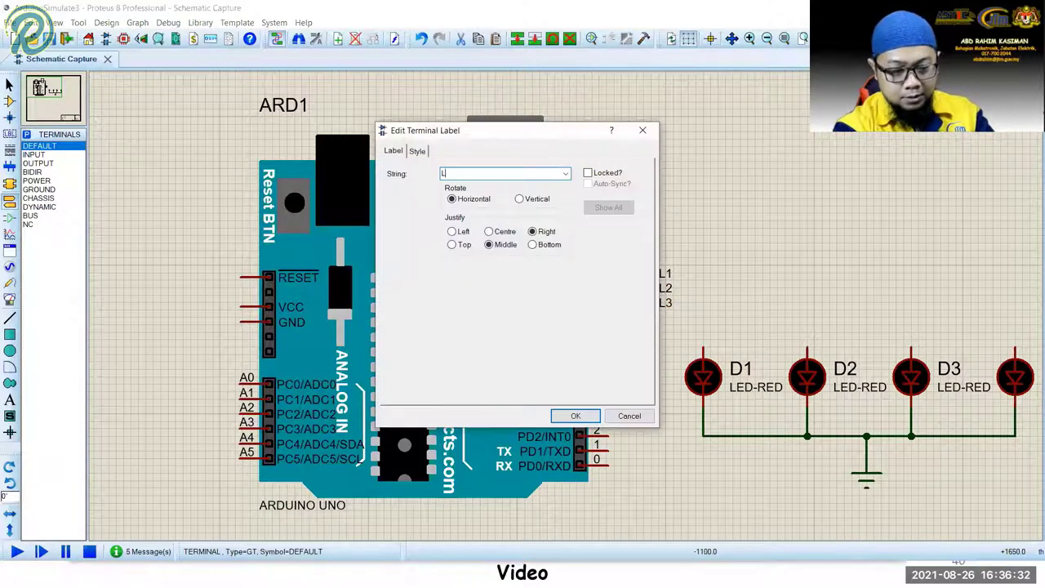
text(4)
key(Return)
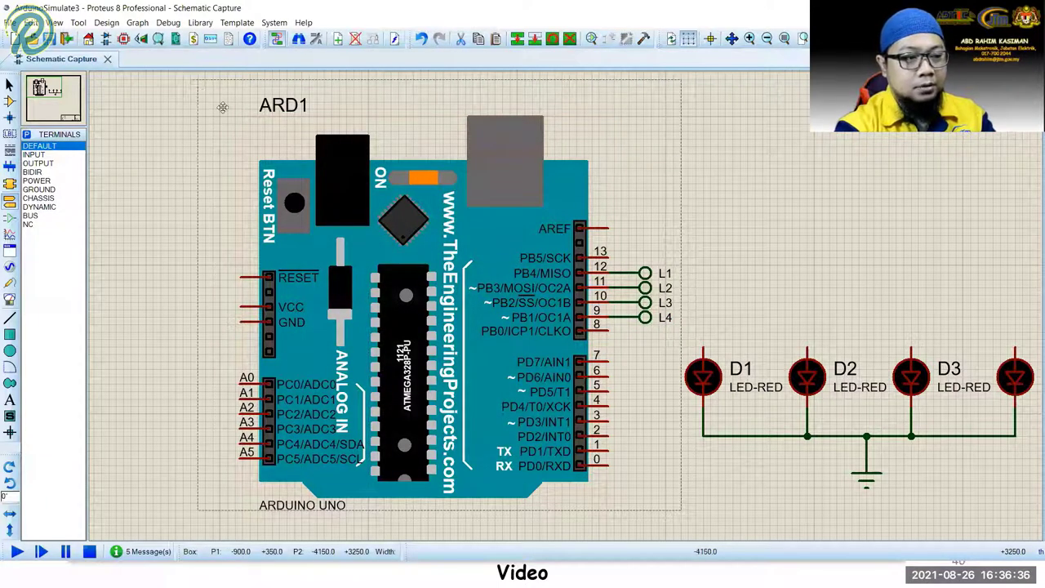
- Move the Arduino board together with its labelled terminals further away from the LEDs
click(441, 296)
drag(441, 297, 322, 296)
click(630, 262)
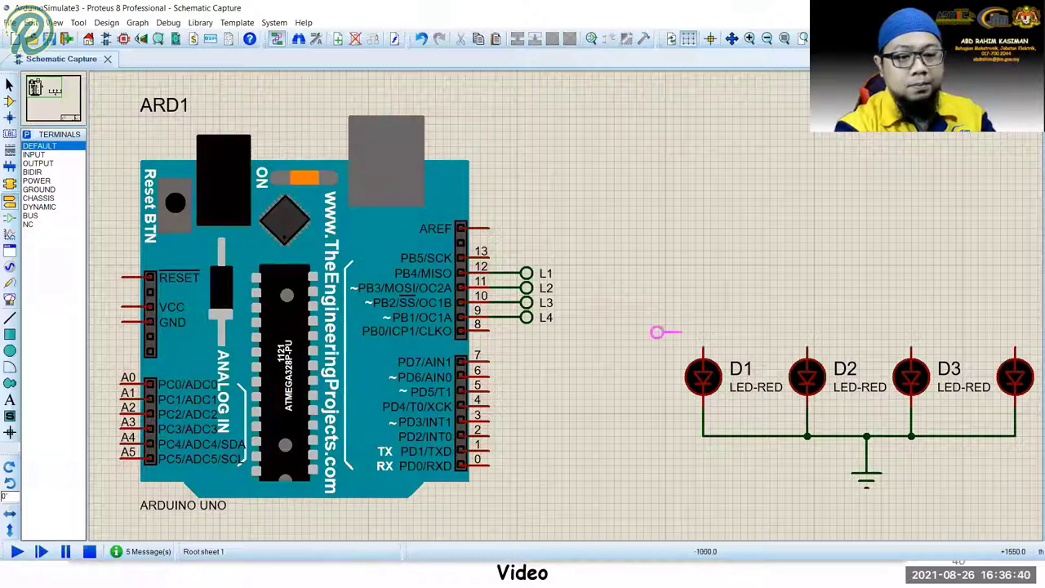
- Place four DEFAULT terminals in a row, one just above and to the left of each LED
click(671, 332)
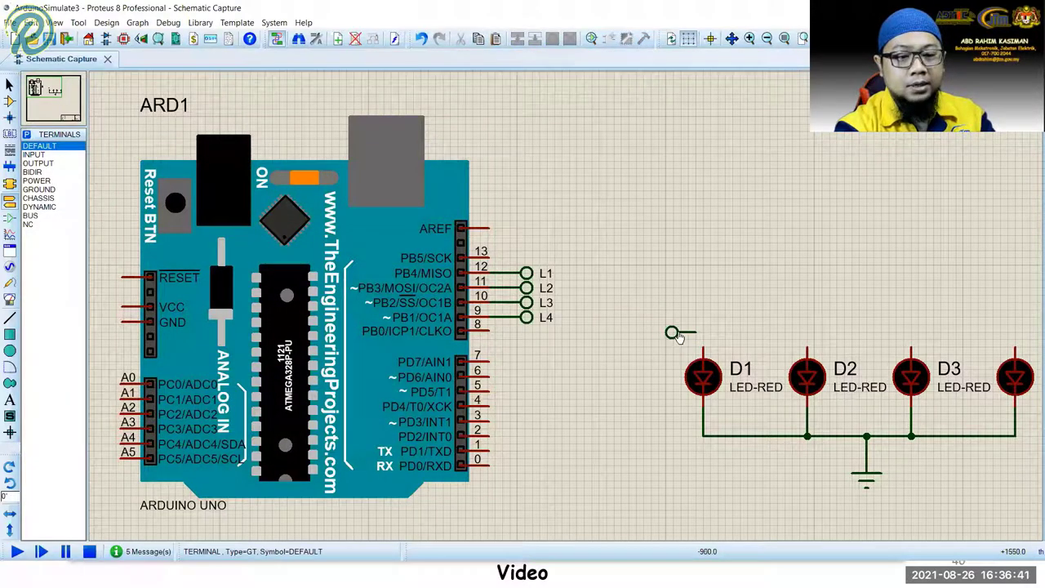
click(774, 332)
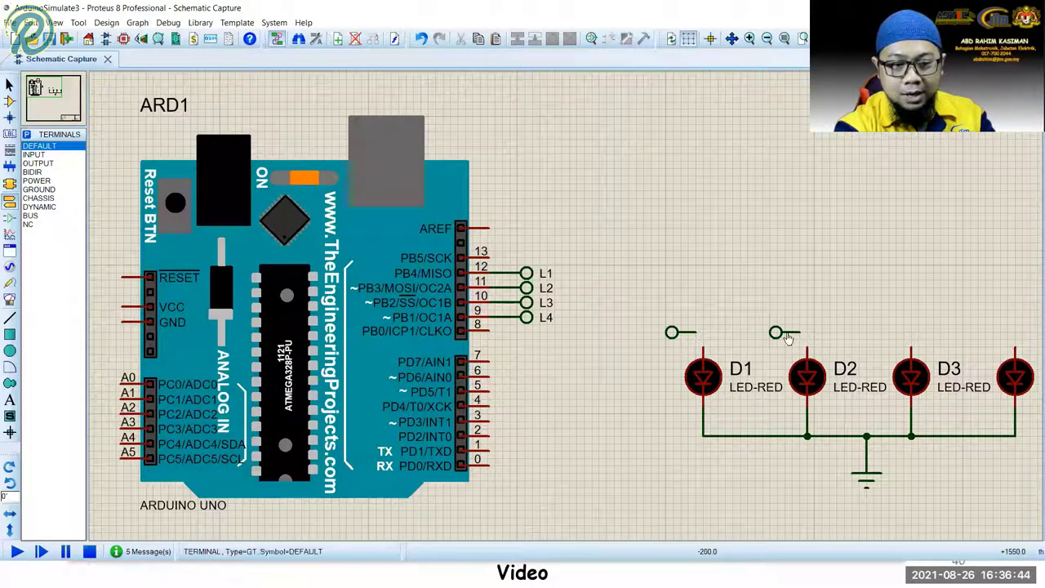
click(879, 332)
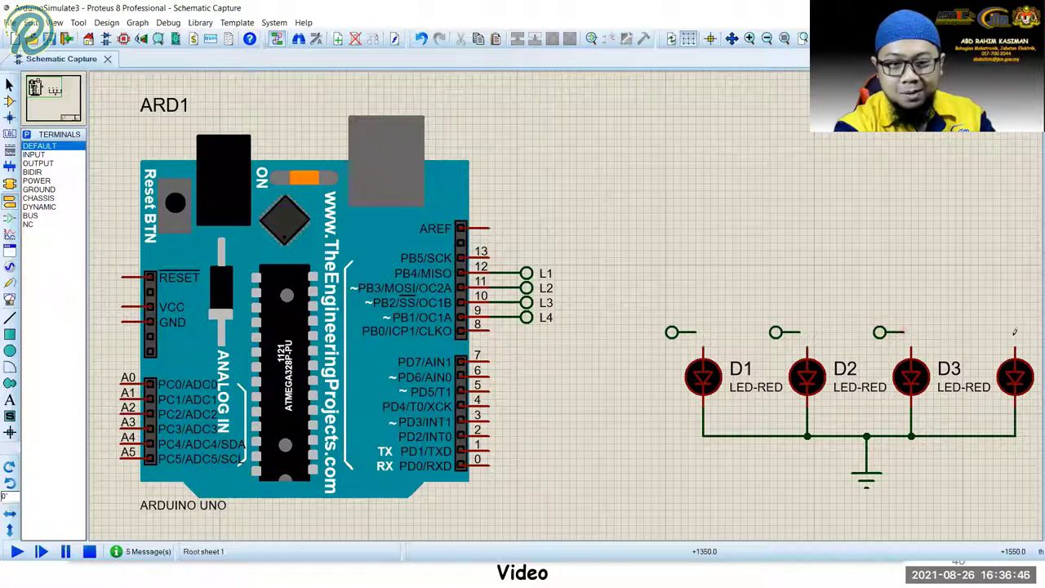
click(983, 333)
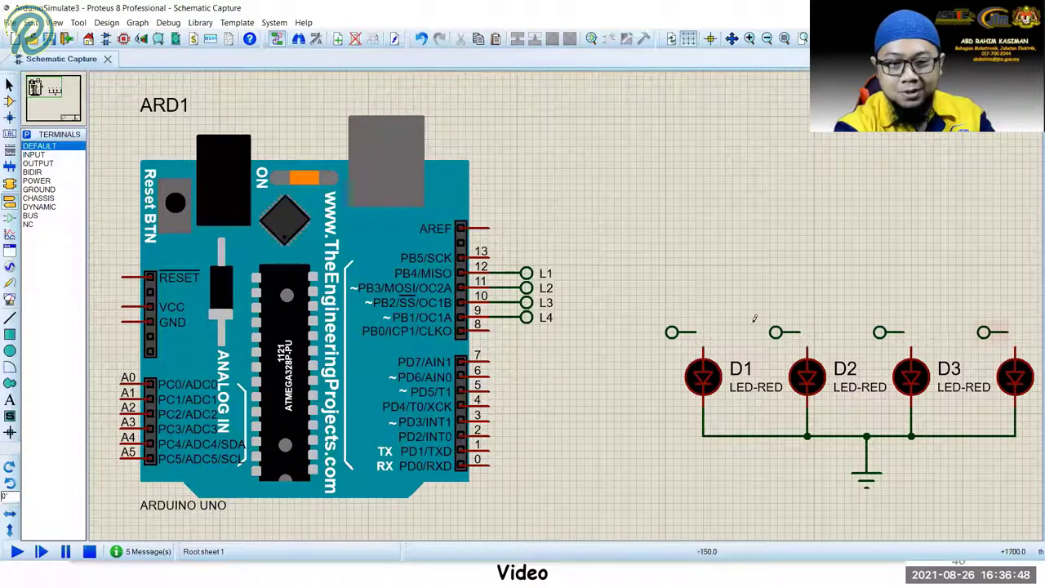
- Wire each of the four terminals above the LEDs to the top pin of the LED beside it
click(696, 333)
click(703, 347)
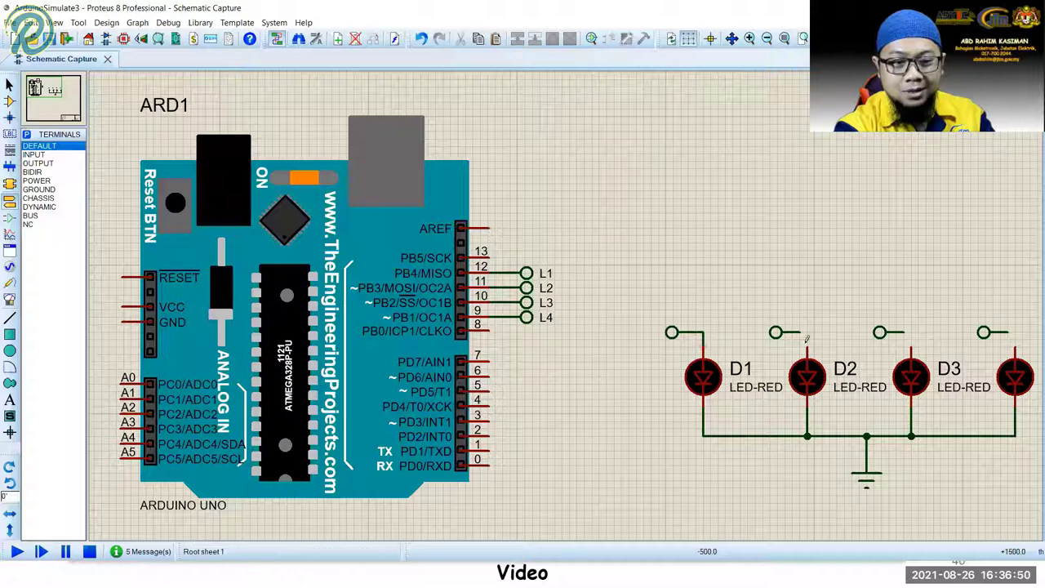
click(785, 332)
click(807, 348)
click(895, 333)
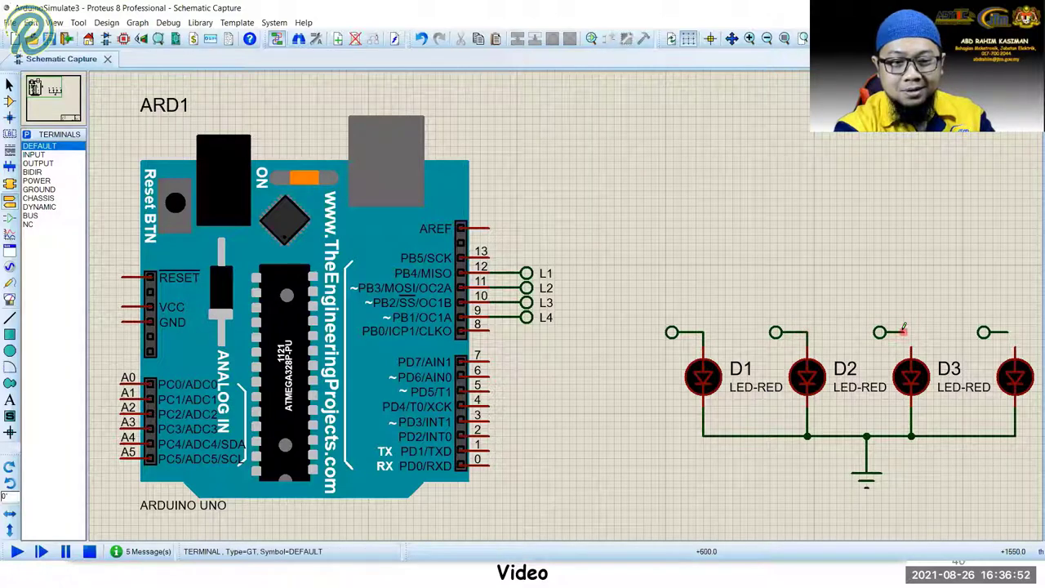
click(911, 348)
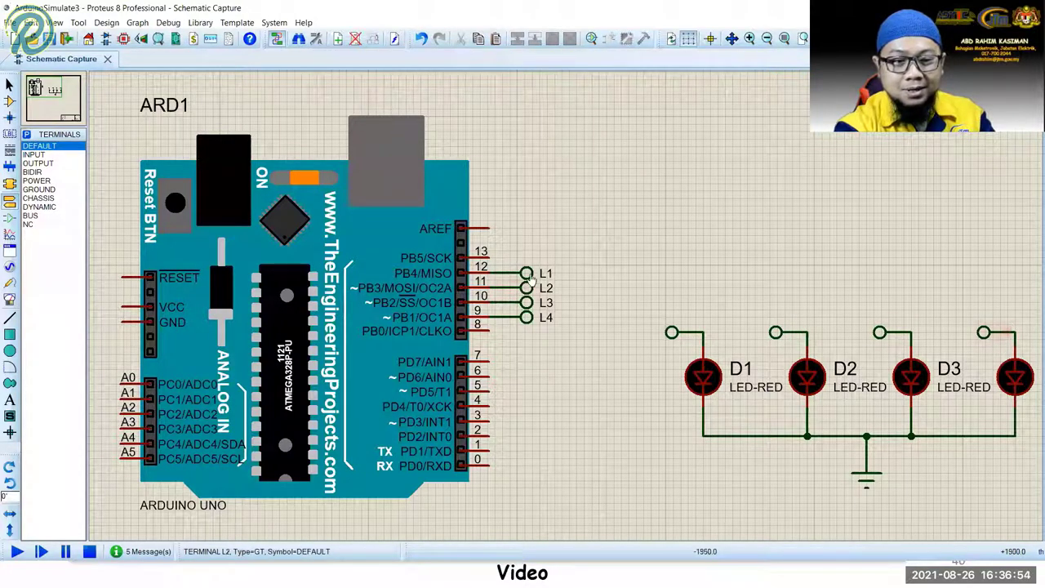
- Label the terminal wired to LED D1 as L1 and the one wired to D2 as L2, using the existing net names
double_click(675, 339)
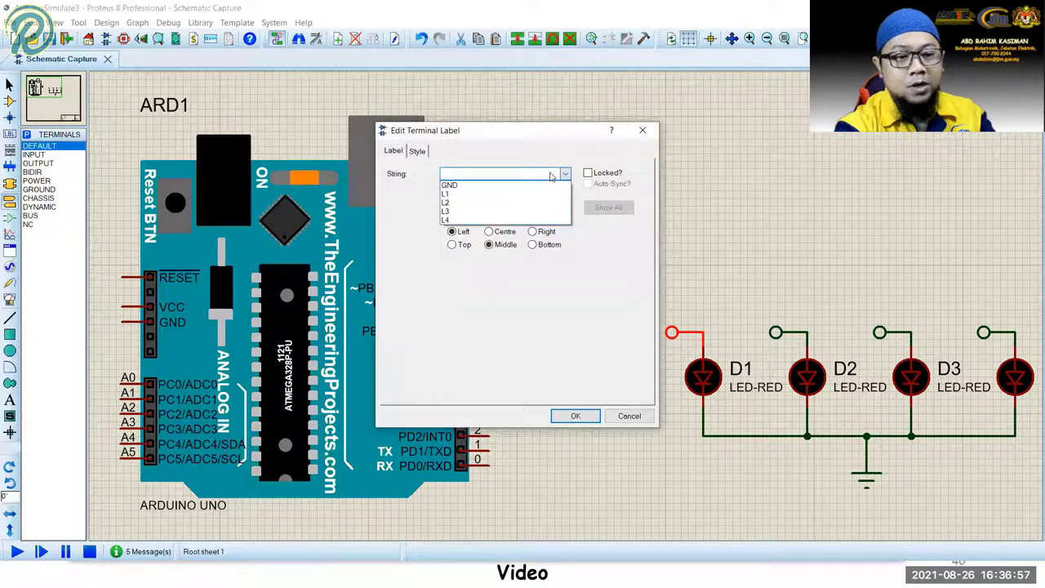
click(490, 193)
click(574, 415)
double_click(786, 335)
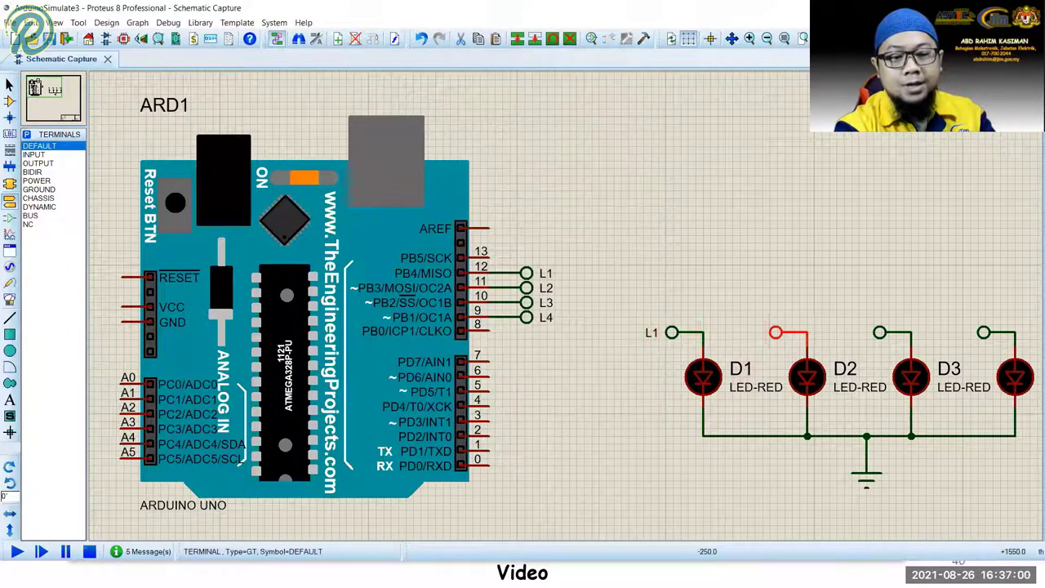
click(565, 174)
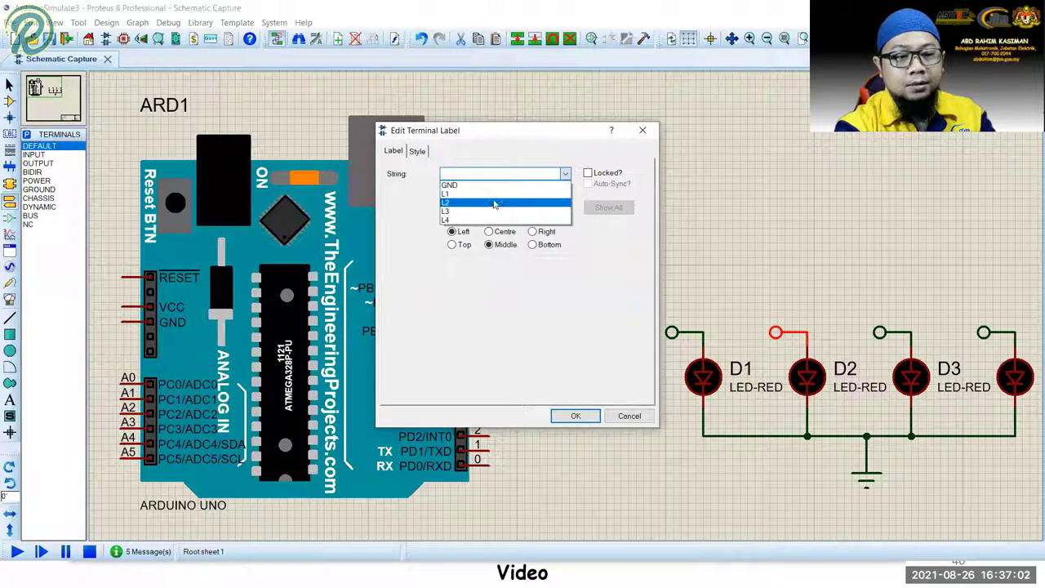
click(494, 203)
click(574, 415)
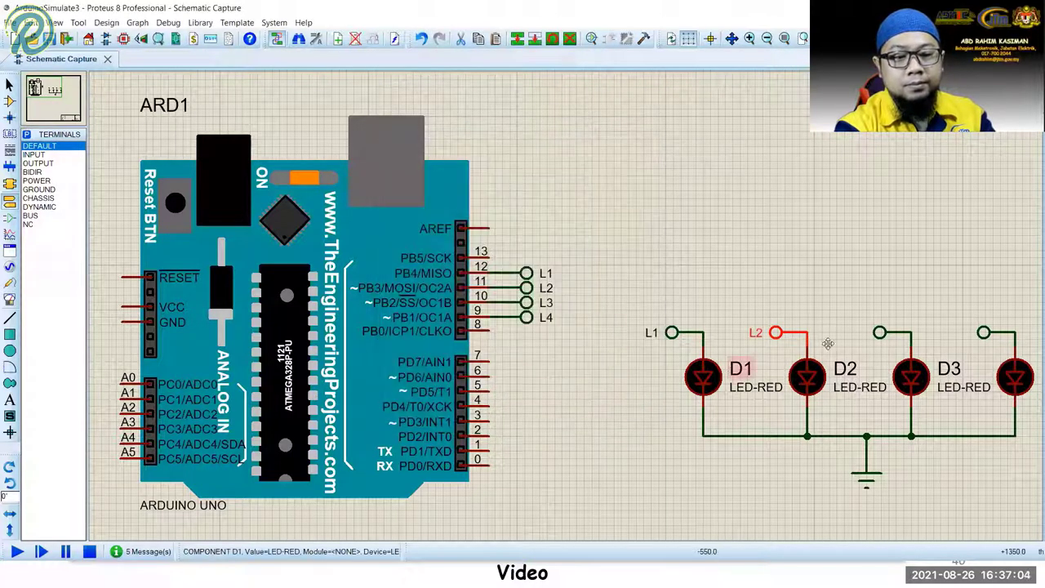
- Label the terminal wired to LED D3 as L3 and the one wired to the fourth LED as L4
double_click(877, 332)
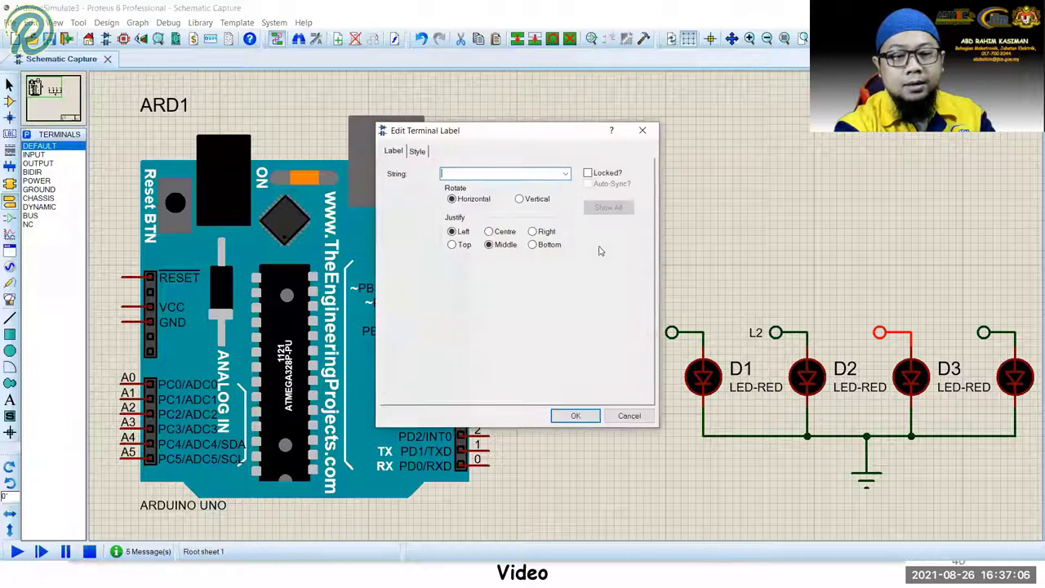
click(565, 174)
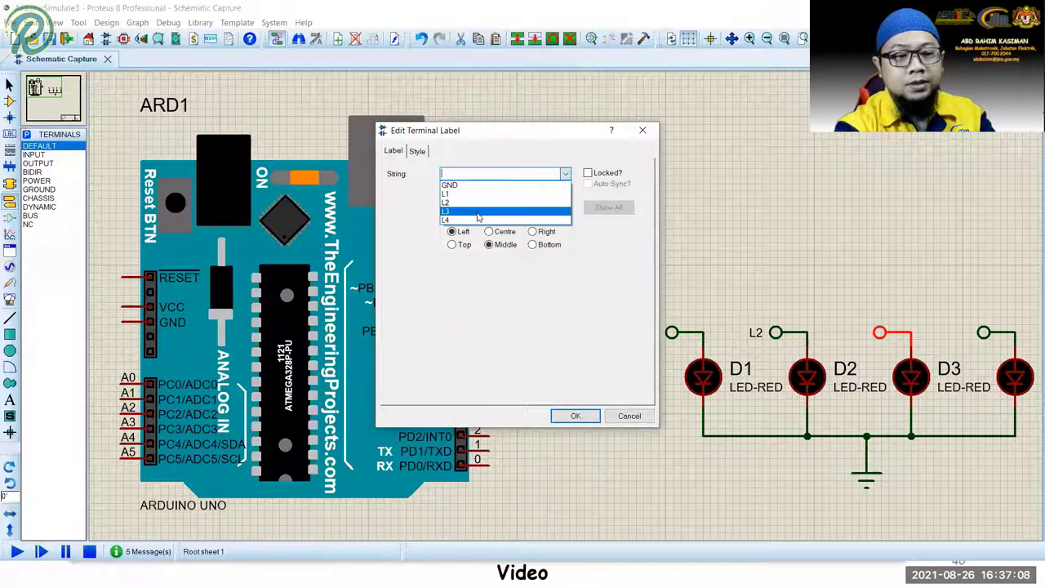
click(493, 212)
click(576, 415)
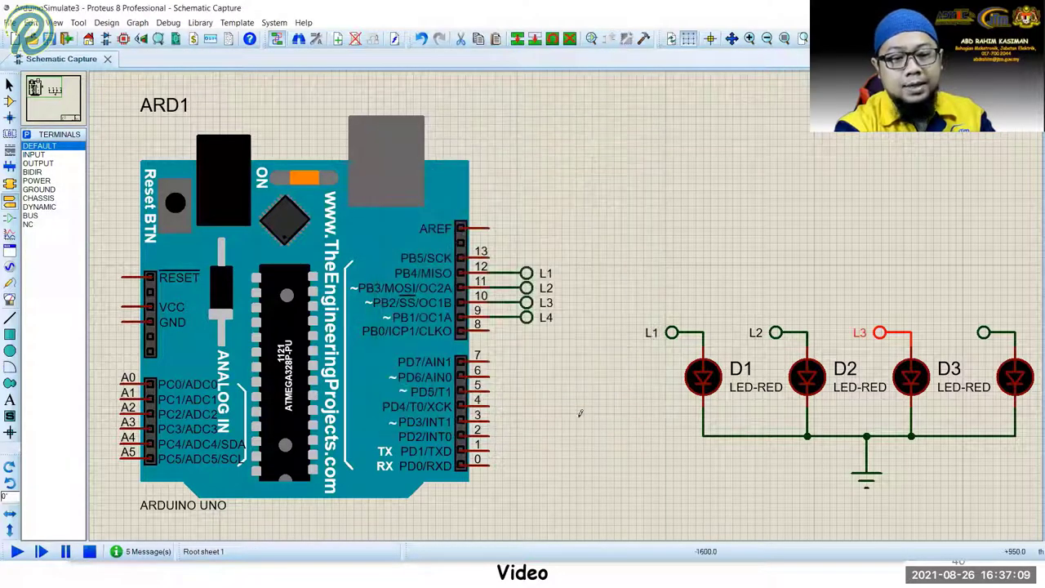
click(983, 332)
double_click(982, 332)
click(565, 174)
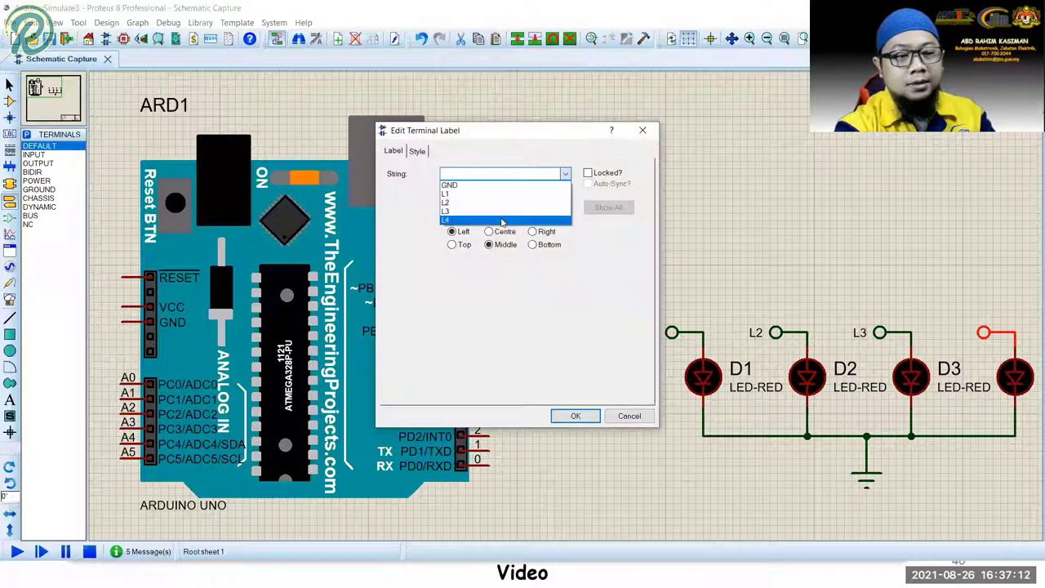
click(494, 221)
click(575, 416)
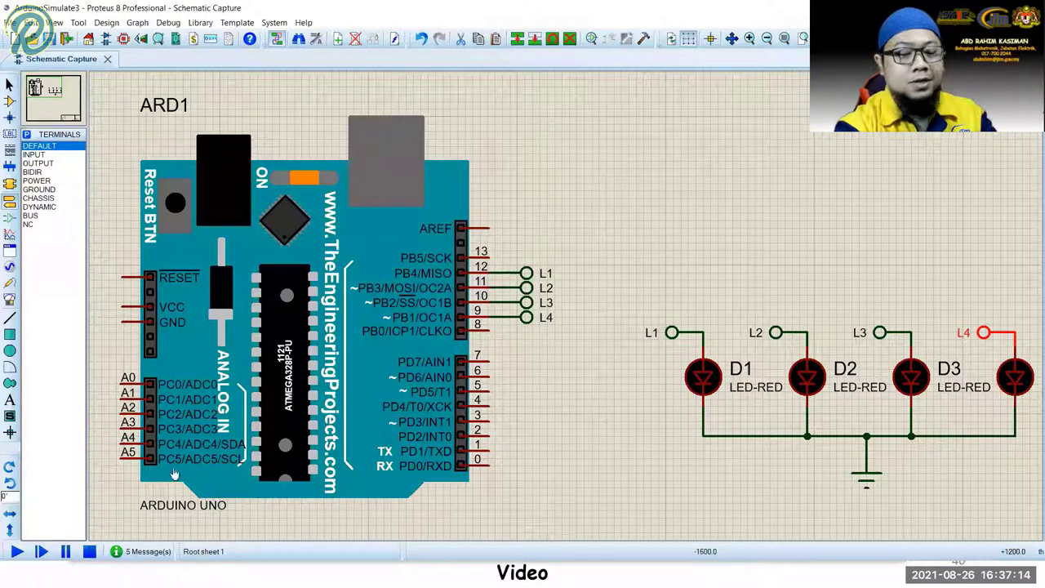
- Run the simulation to check the LEDs through the labelled terminals, and stop it
click(18, 553)
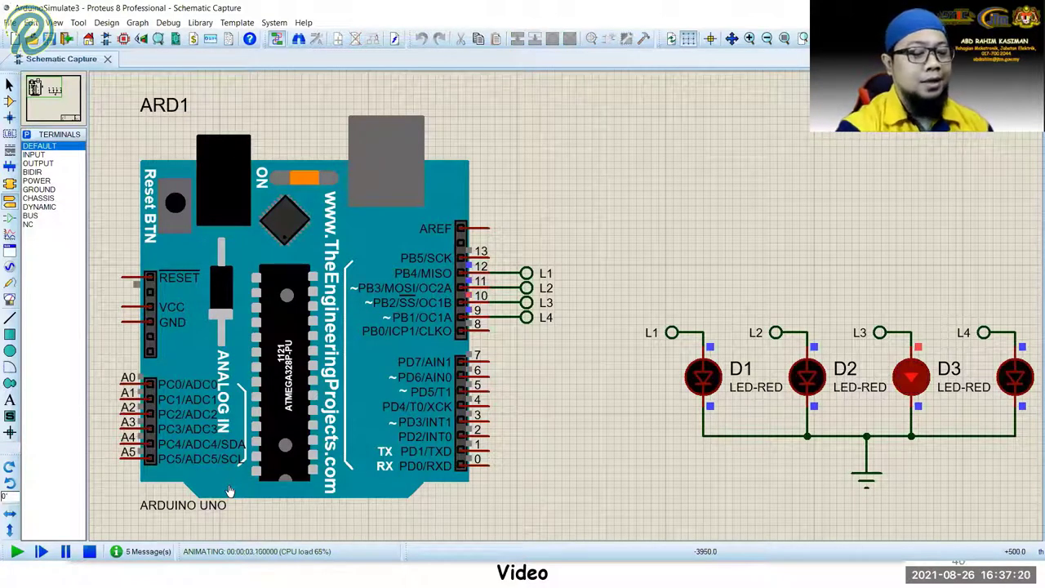
click(89, 551)
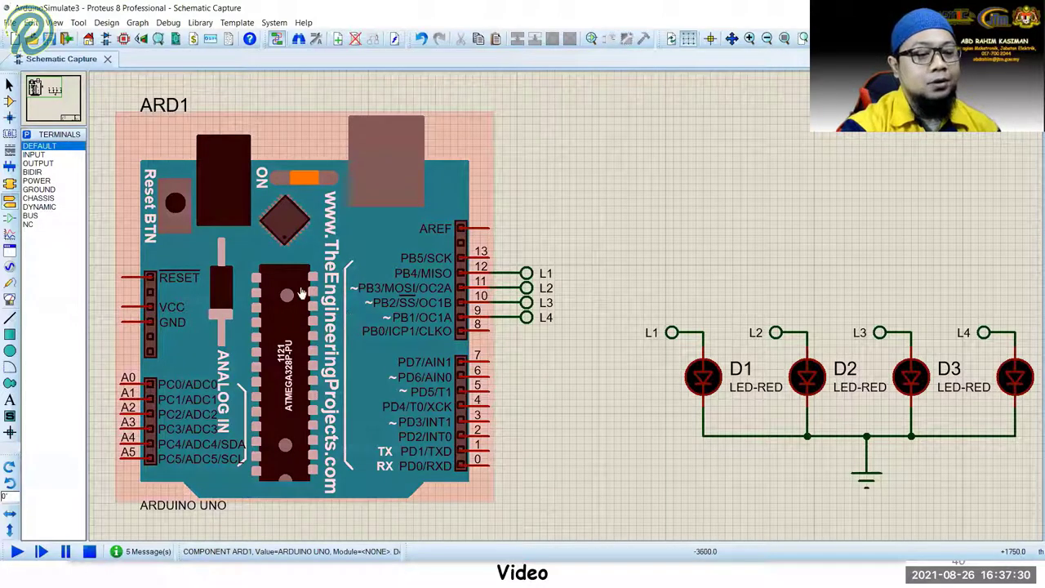
- Load Blink.ino.standard.hex from the Blink folder on the Desktop as the Arduino Uno's program file and deselect the board
double_click(302, 313)
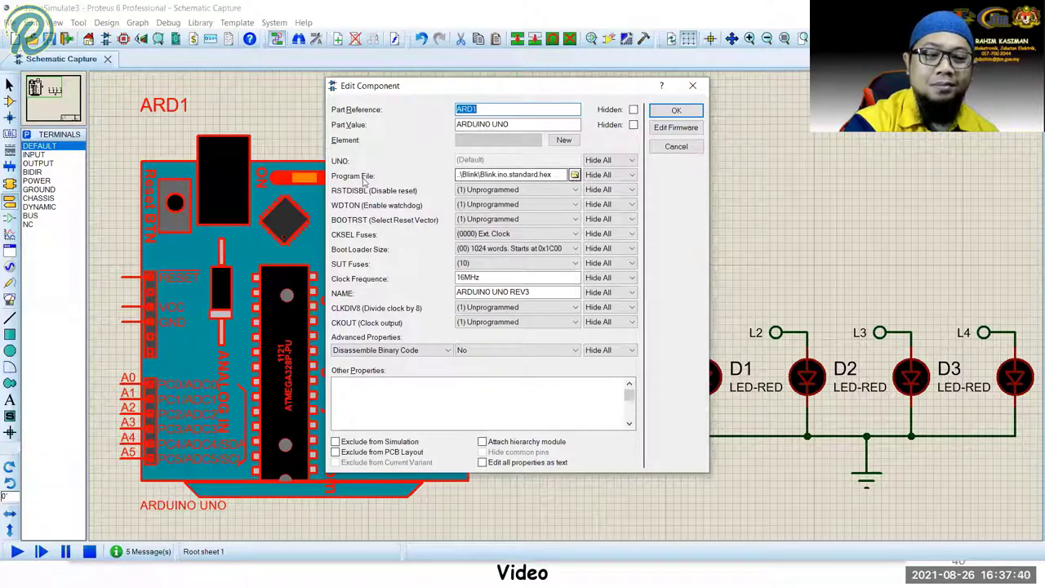
click(575, 175)
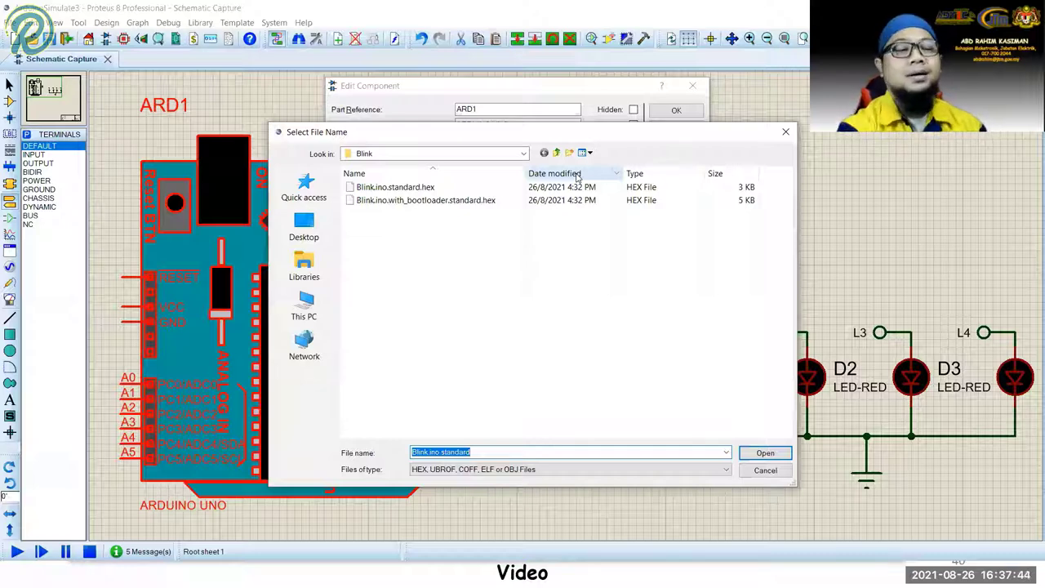
click(297, 230)
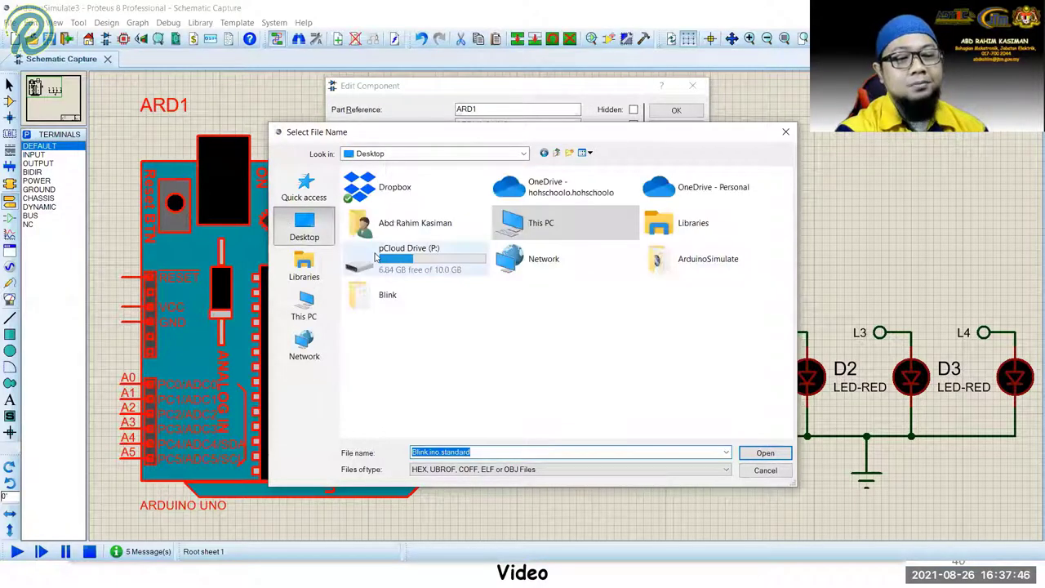
double_click(371, 299)
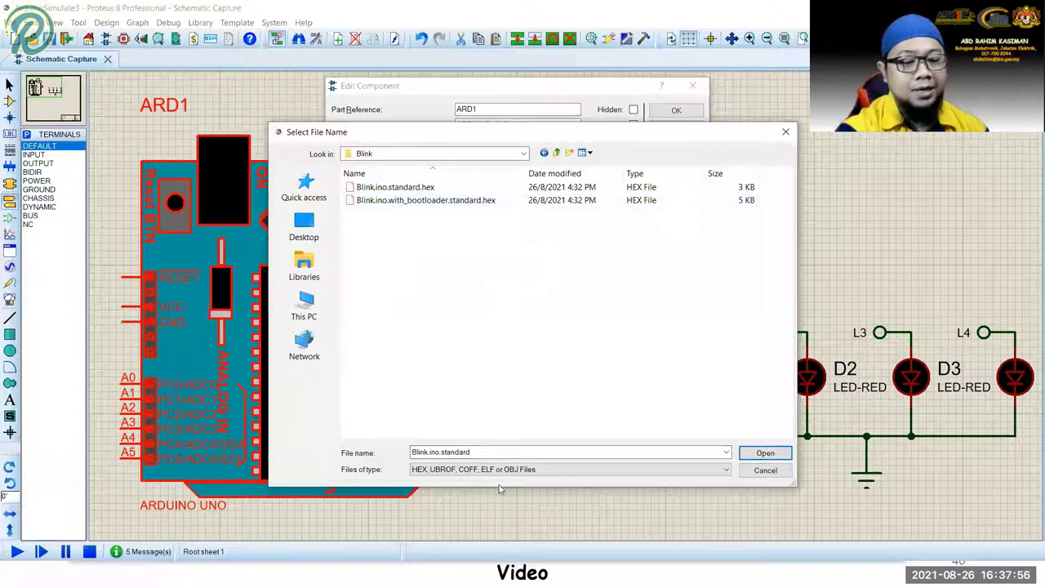
click(575, 472)
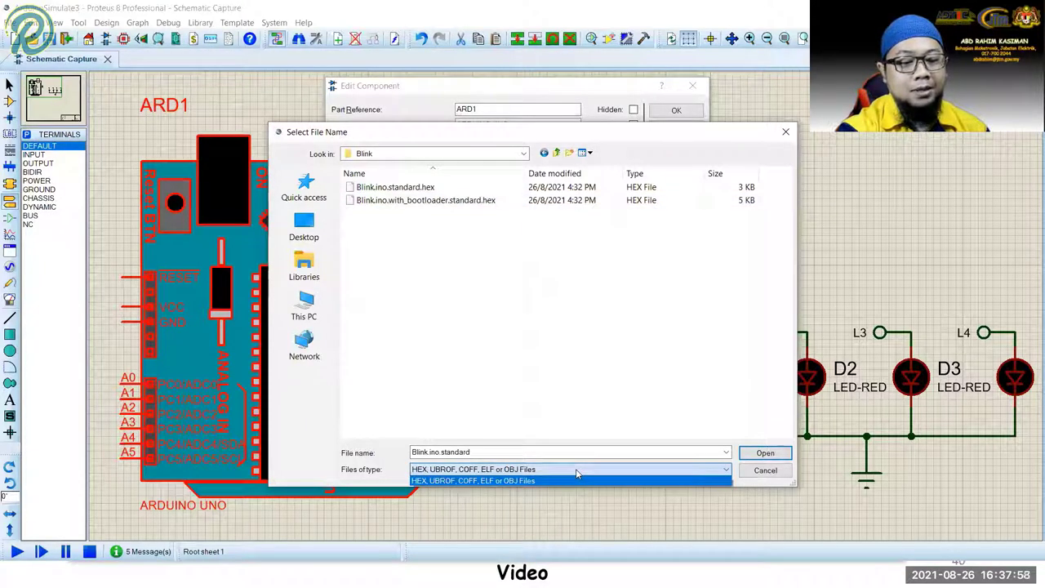
click(421, 290)
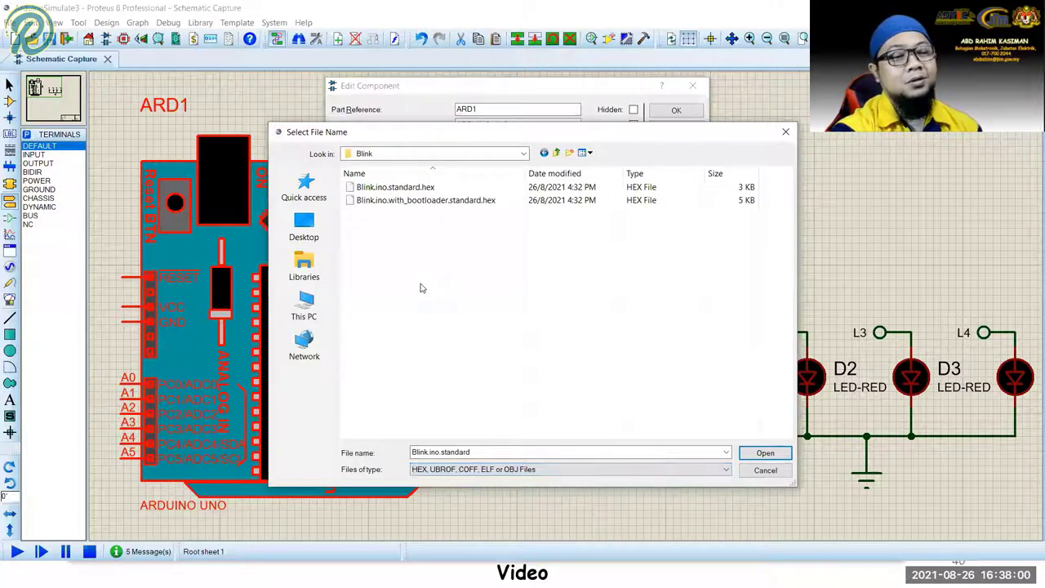
double_click(434, 189)
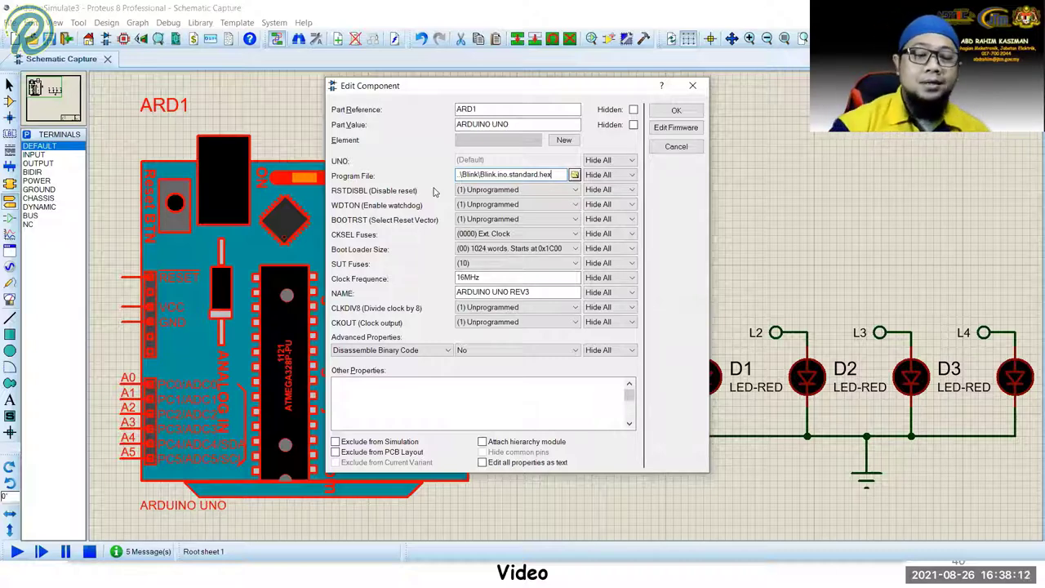
click(677, 109)
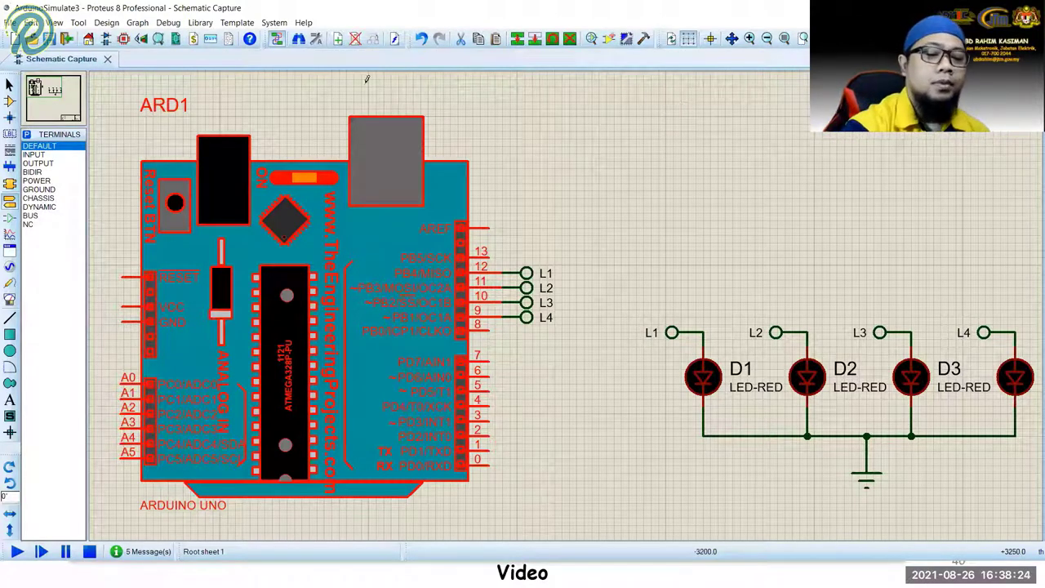
click(538, 143)
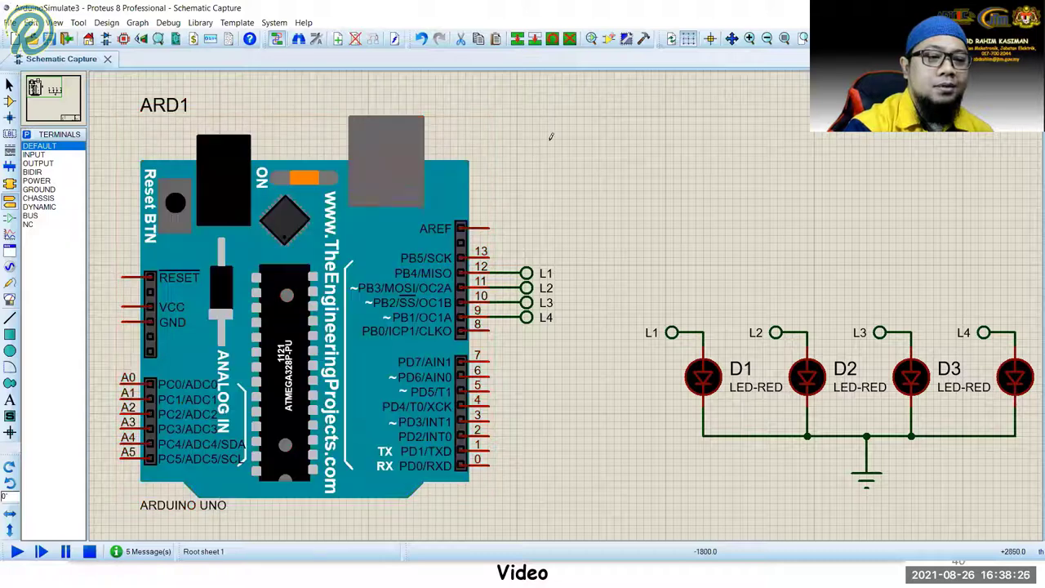